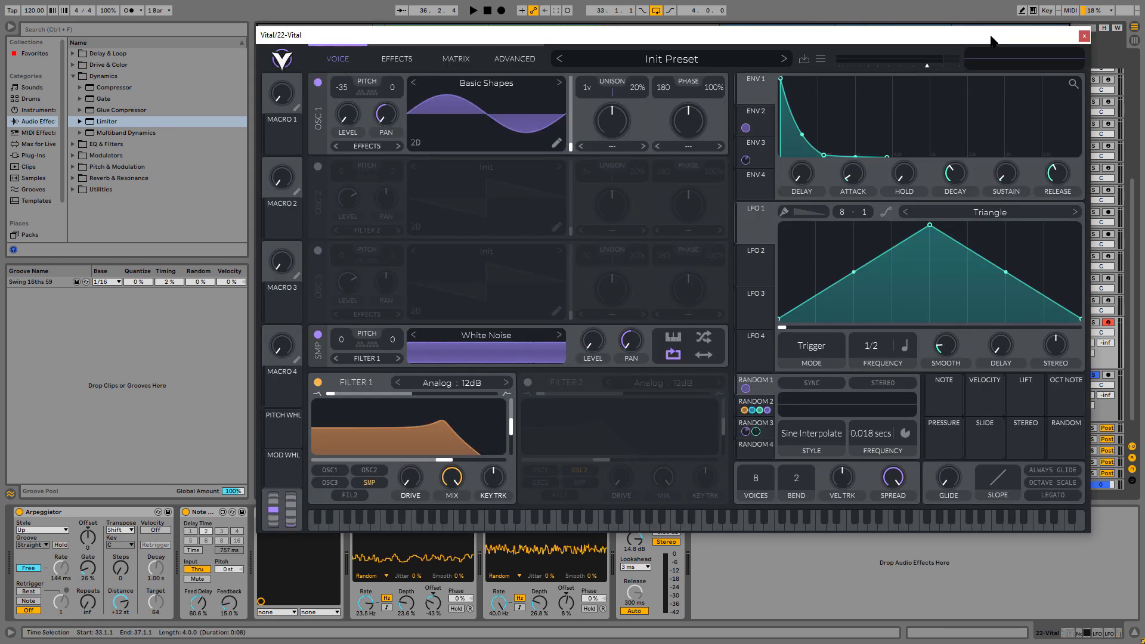
Solo the 22 Vital track, start playback and raise the Filter 1 cutoff slightly
{"action": "left_click_drag", "start_coordinate": [992, 37], "coordinate": [893, 45]}
{"action": "left_click", "coordinate": [1093, 326]}
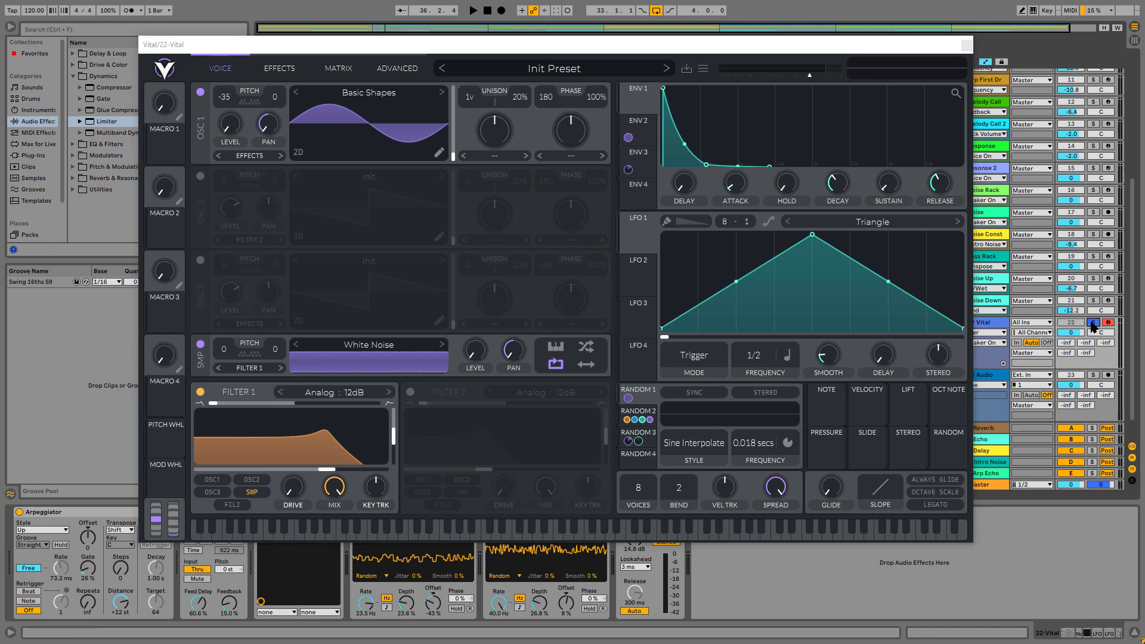
{"action": "key", "text": "space"}
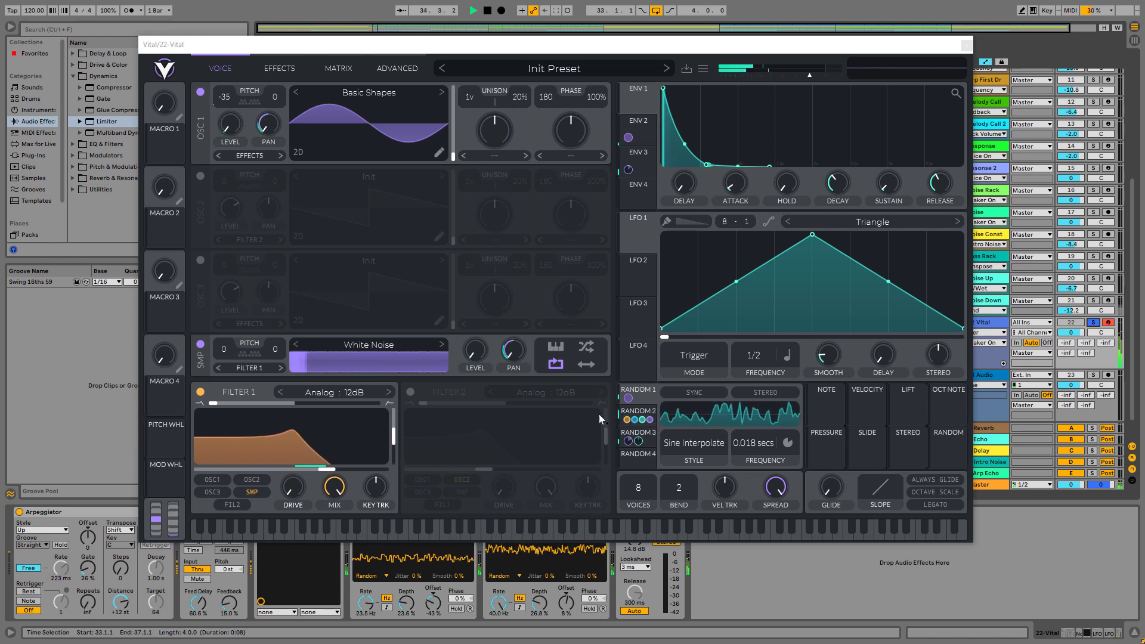
{"action": "mouse_move", "coordinate": [327, 470]}
{"action": "left_mouse_down"}
{"action": "mouse_move", "coordinate": [357, 471]}
{"action": "mouse_move", "coordinate": [347, 470]}
{"action": "left_mouse_up"}
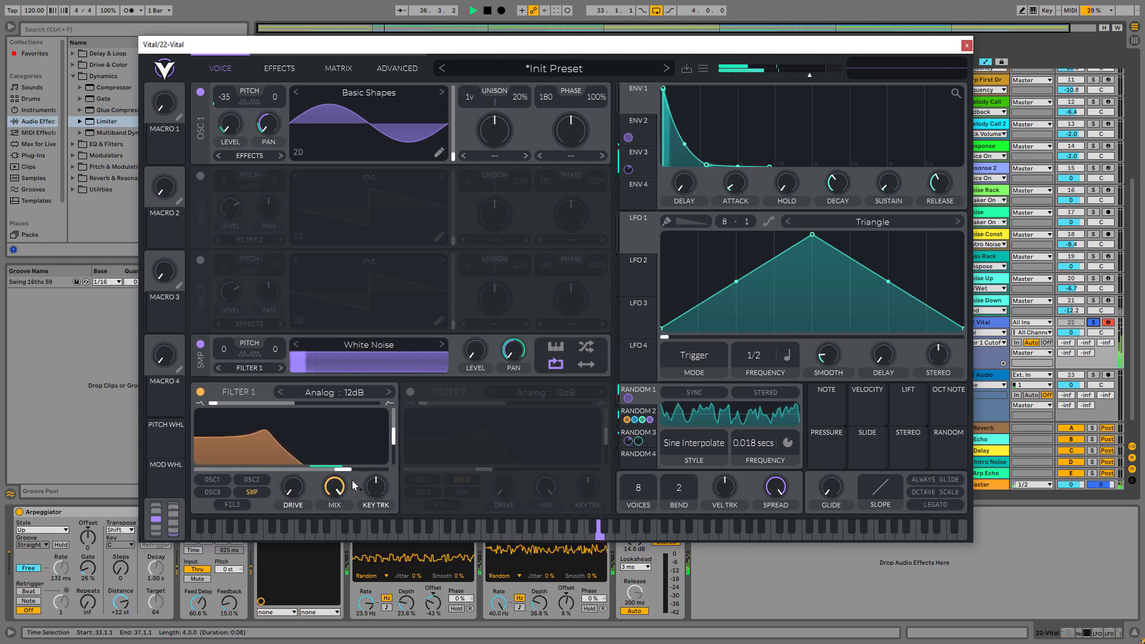
Solo the 23 Audio track and close the Vital plug-in window
{"action": "left_click", "coordinate": [1099, 384]}
{"action": "left_click", "coordinate": [1093, 375]}
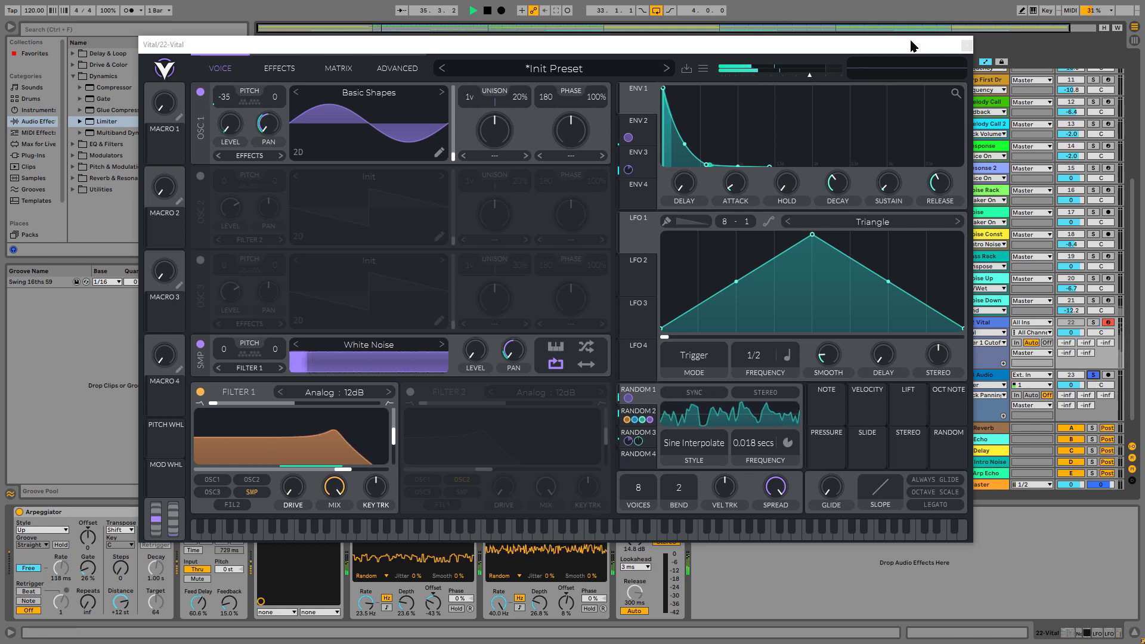
{"action": "left_click", "coordinate": [965, 47]}
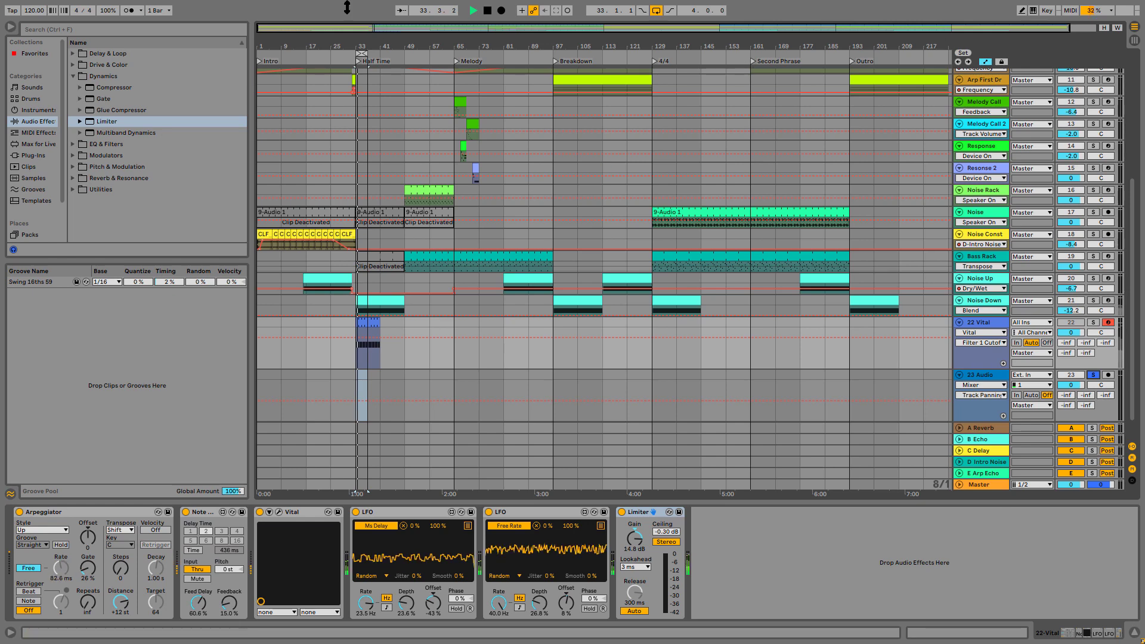
Arm the 23 Audio track and record about six bars of audio onto it from bar 33
{"action": "left_click_drag", "start_coordinate": [395, 28], "coordinate": [372, 28]}
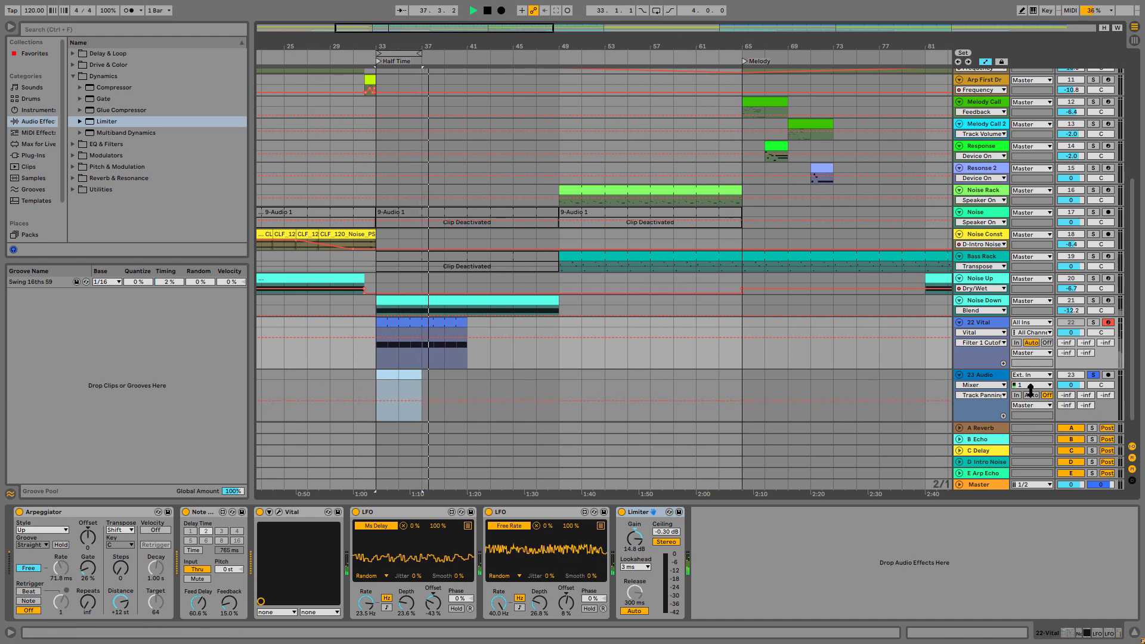
{"action": "left_click", "coordinate": [1107, 376]}
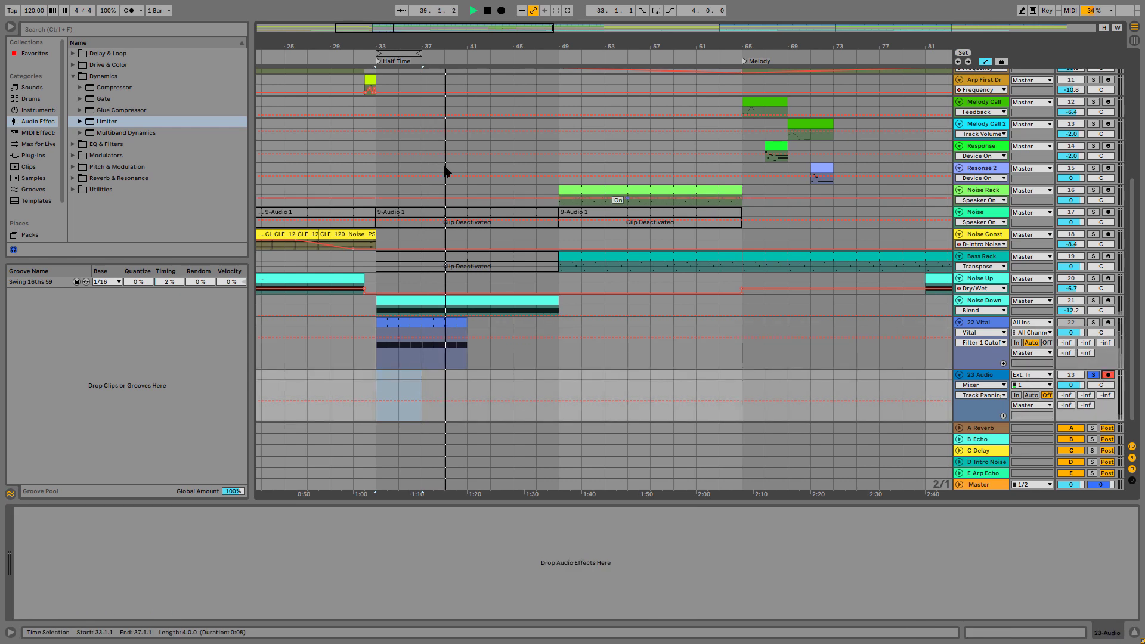
{"action": "left_click", "coordinate": [502, 12]}
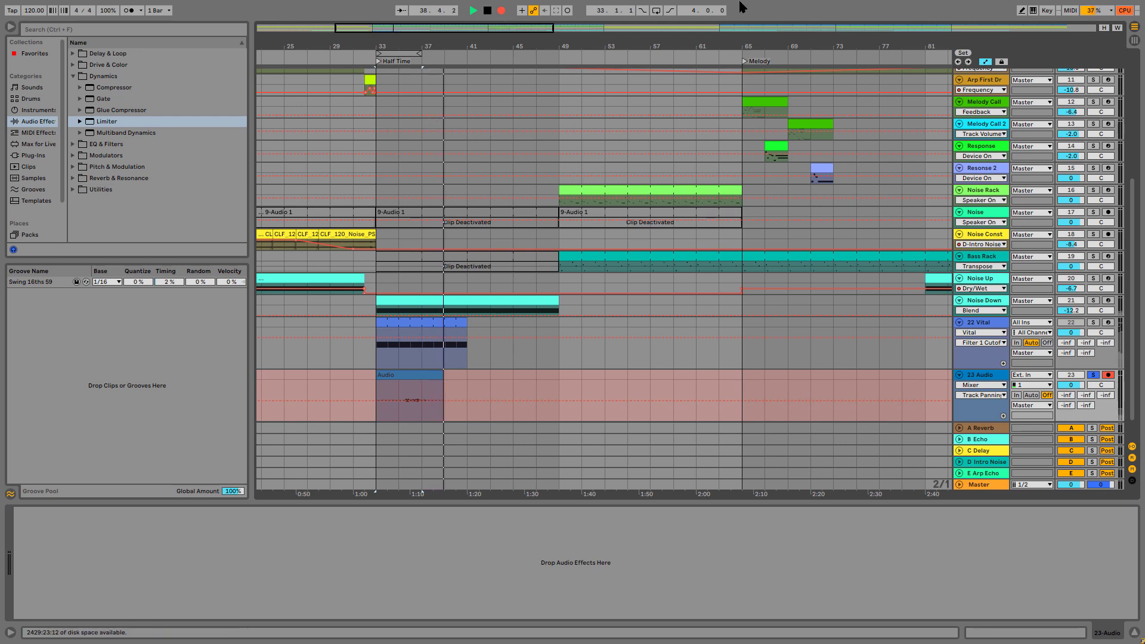
{"action": "key", "text": "space"}
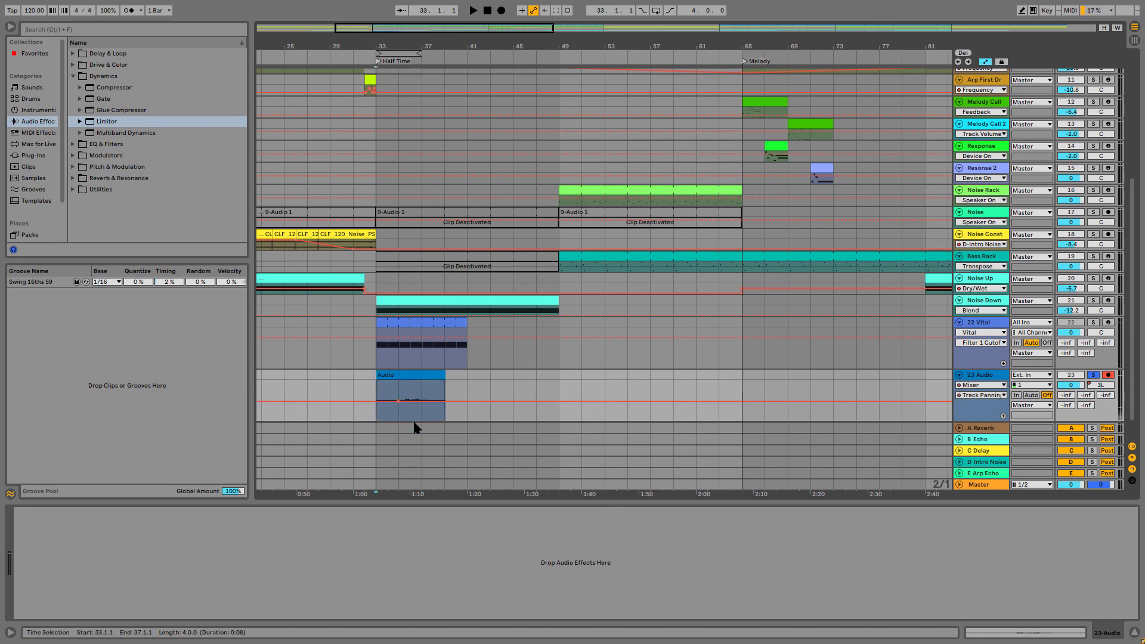
Open the recorded audio clip, turn off its warping and set its gain to 17.3 dB
{"action": "left_click", "coordinate": [401, 374]}
{"action": "double_click", "coordinate": [401, 374]}
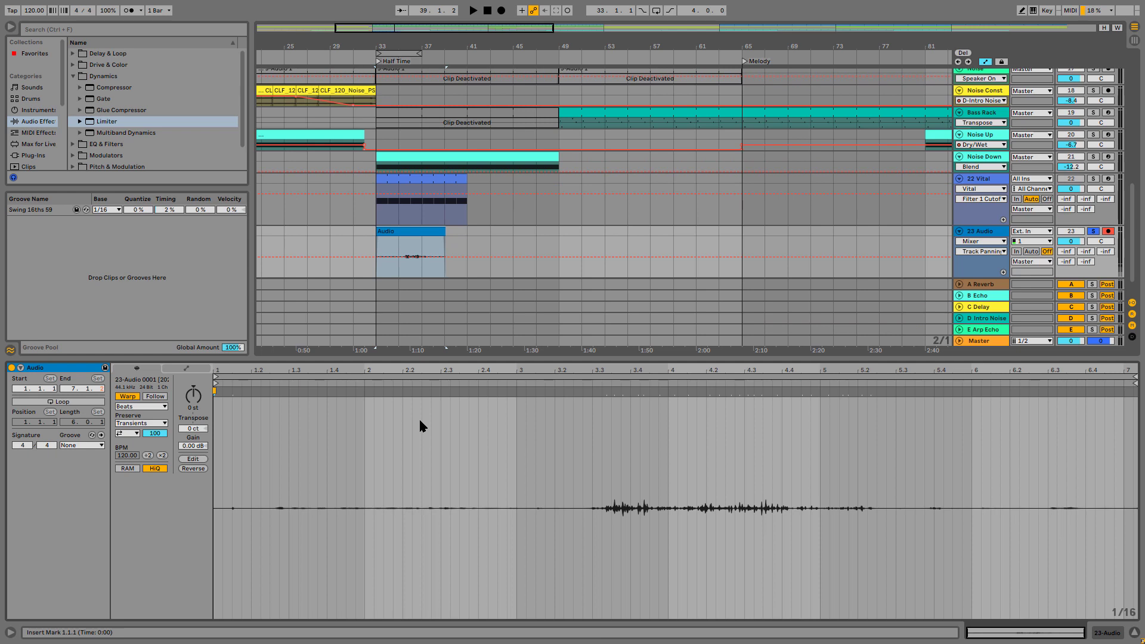
{"action": "left_click", "coordinate": [134, 397]}
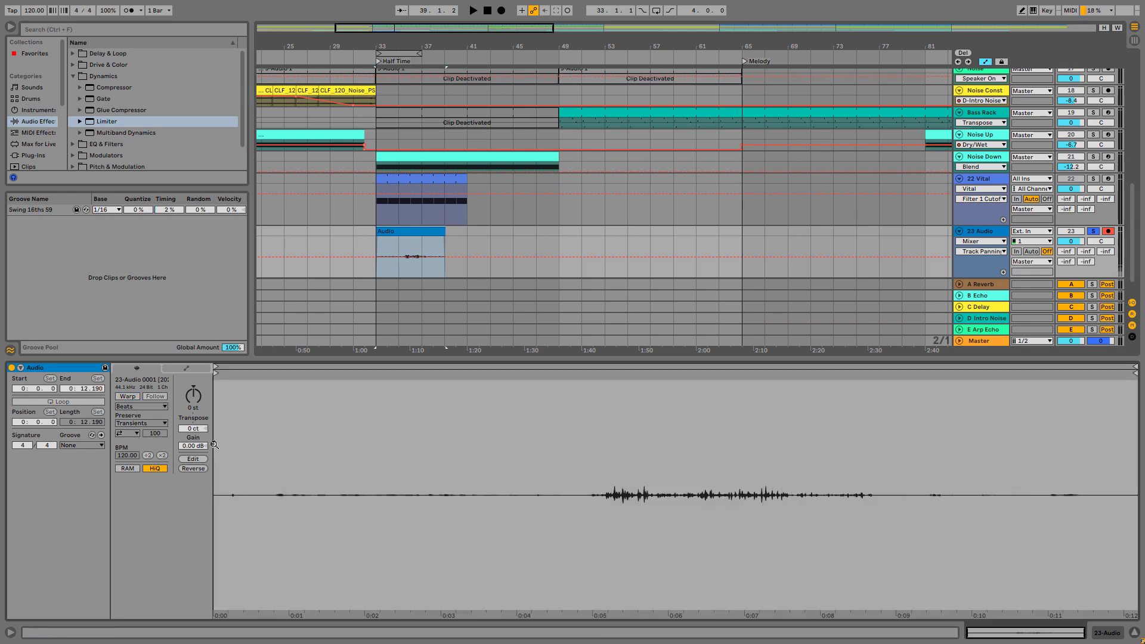
{"action": "left_click_drag", "start_coordinate": [193, 446], "coordinate": [192, 415]}
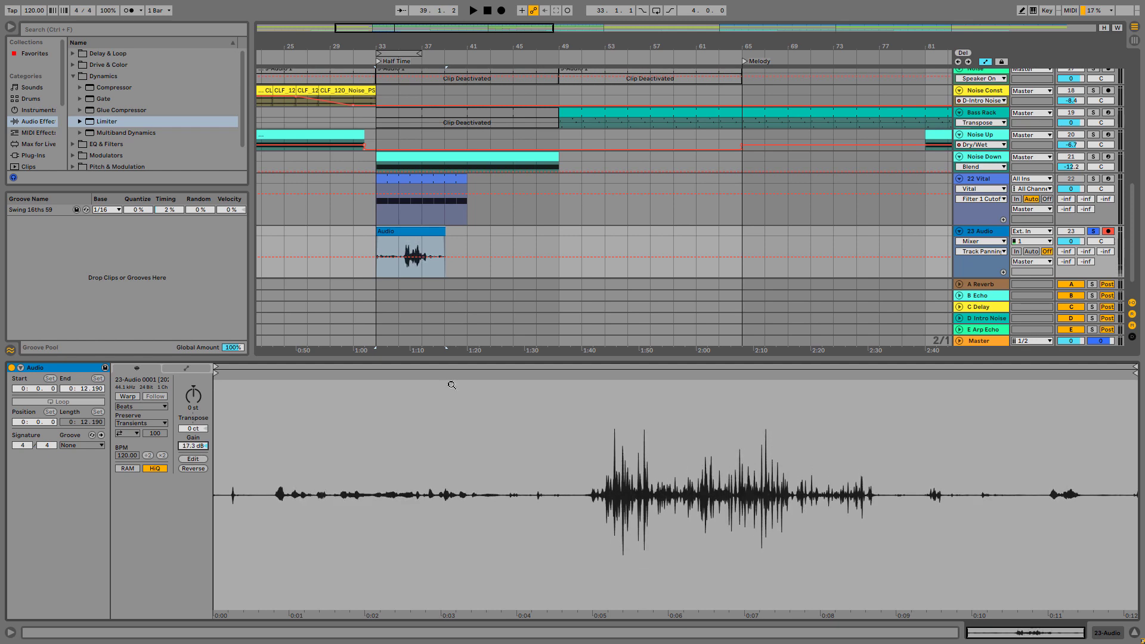
Play the recorded clip from 35.1.1 to find where the useful sound starts
{"action": "left_click", "coordinate": [398, 267]}
{"action": "key", "text": "space"}
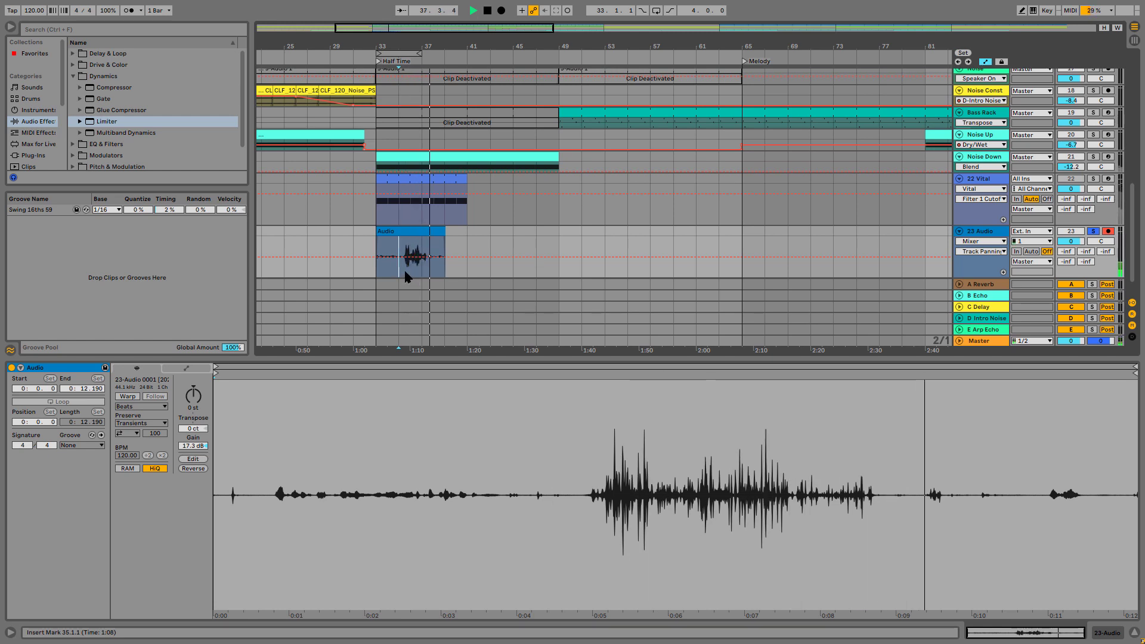
{"action": "key", "text": "space"}
Split the recorded clip at 35.2.1 and delete its earlier part, and make the 23 Audio track taller
{"action": "left_click_drag", "start_coordinate": [405, 25], "coordinate": [391, 69]}
{"action": "left_click", "coordinate": [467, 277]}
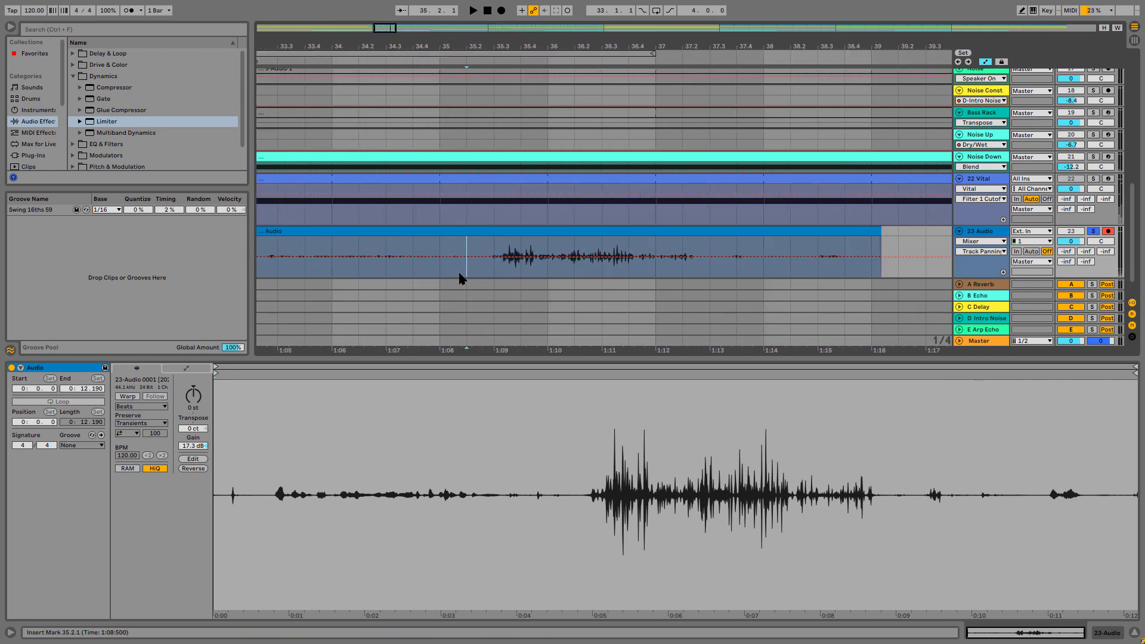
{"action": "key", "text": "space"}
{"action": "key", "text": "space"}
{"action": "key", "text": "ctrl+e"}
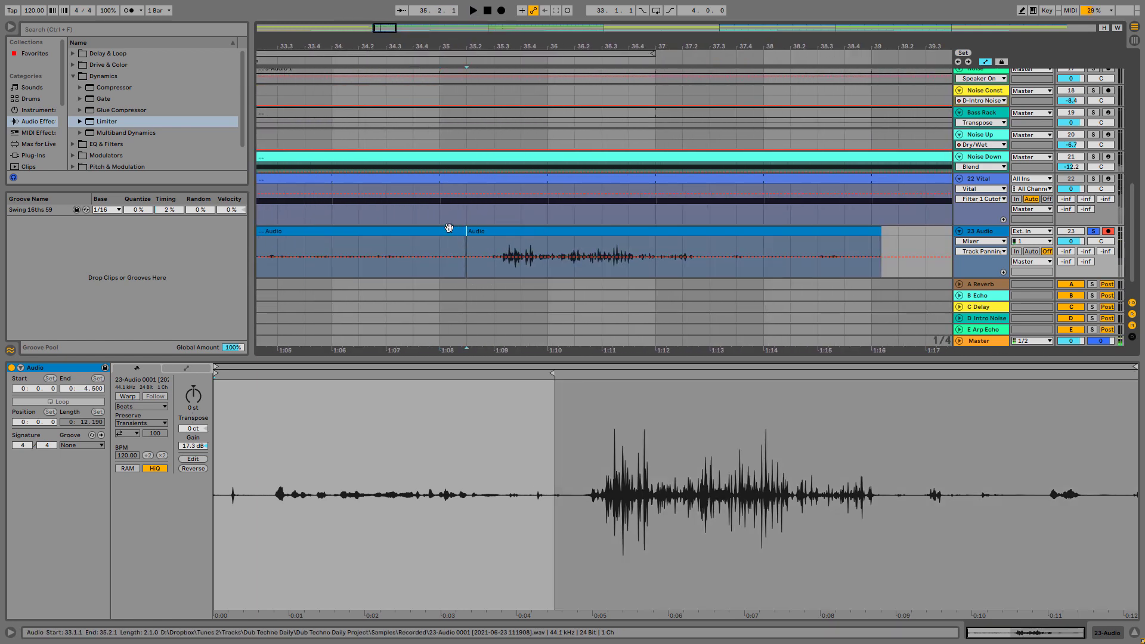
{"action": "left_click", "coordinate": [449, 231]}
{"action": "key", "text": "Delete"}
{"action": "left_click_drag", "start_coordinate": [988, 278], "coordinate": [984, 323]}
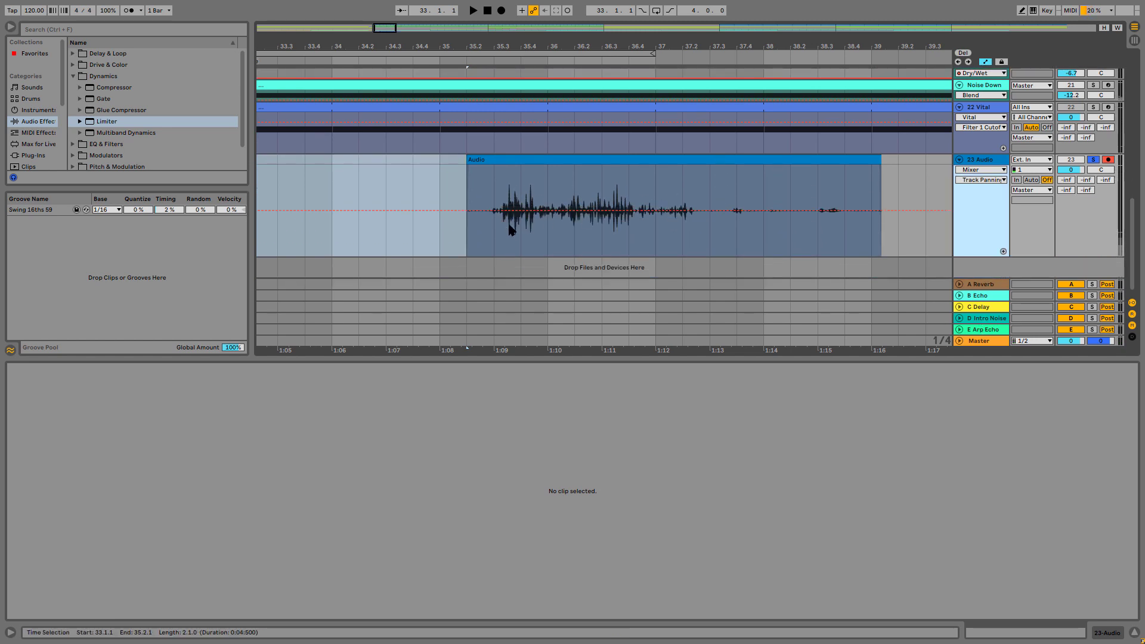
Play the trimmed clip repeatedly from 35.3.1 to listen to its main sound
{"action": "left_click", "coordinate": [494, 226]}
{"action": "key", "text": "space"}
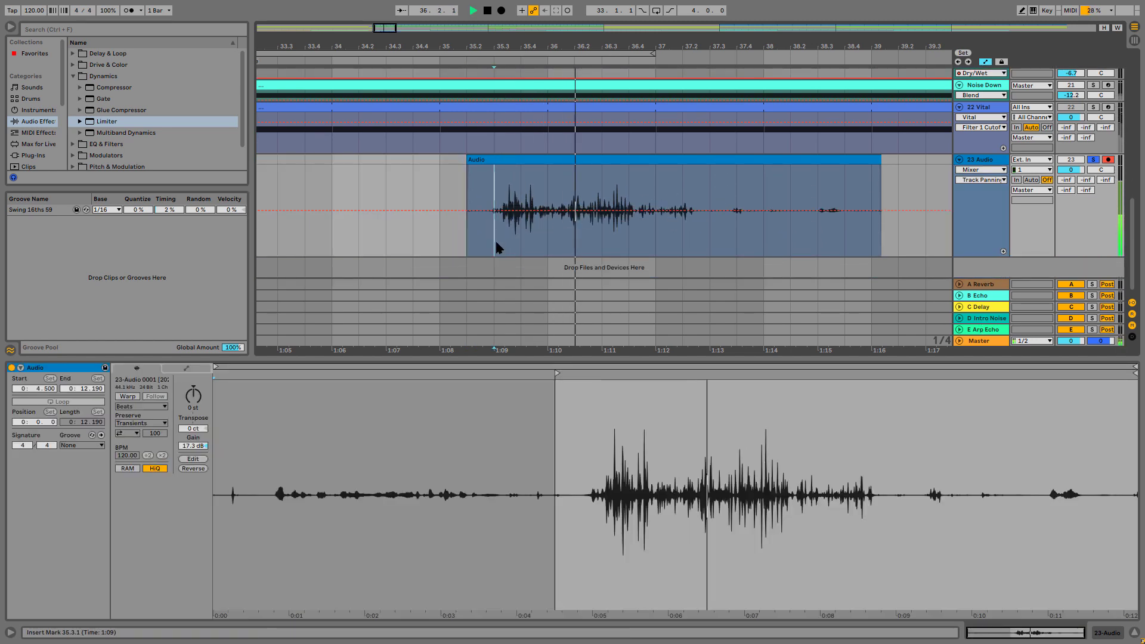
{"action": "key", "text": "space"}
{"action": "key", "text": "space"}
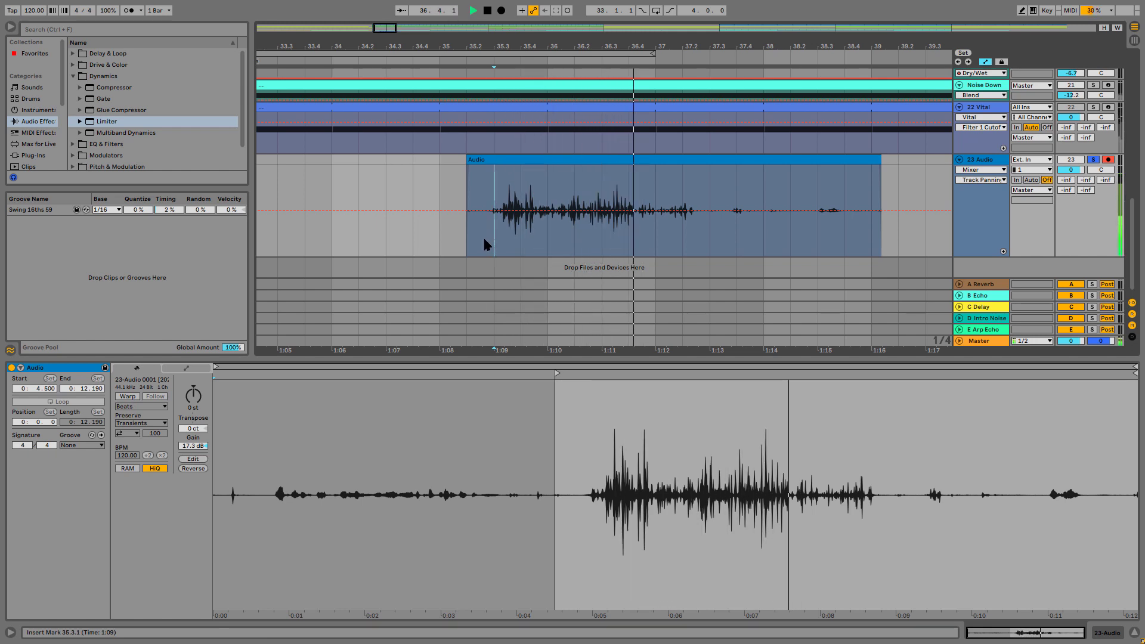
{"action": "key", "text": "space"}
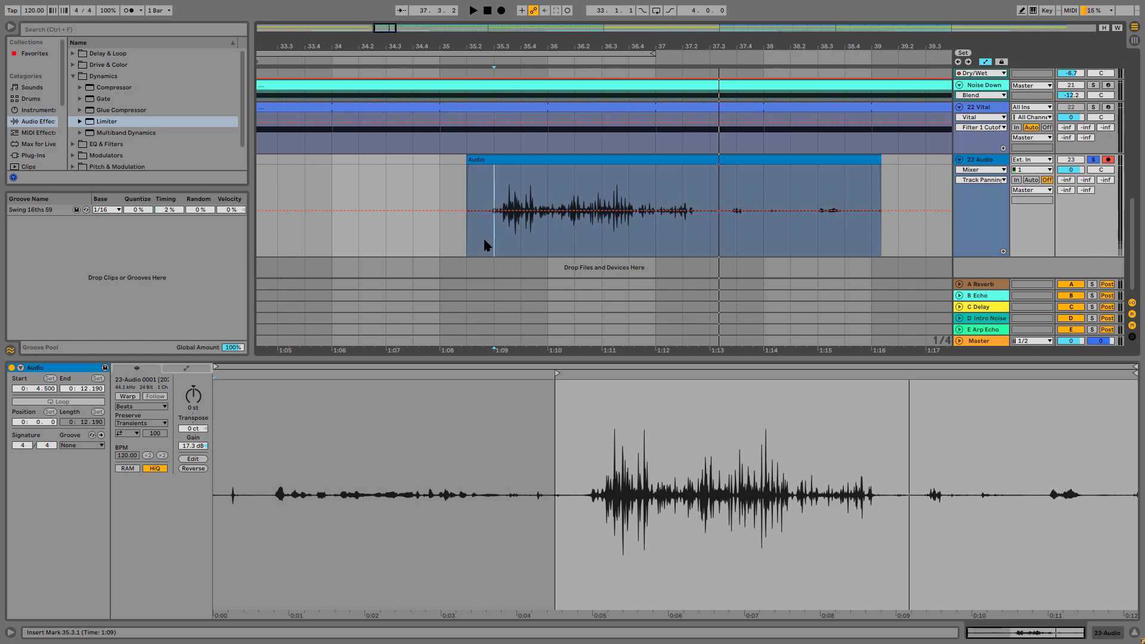
{"action": "key", "text": "space"}
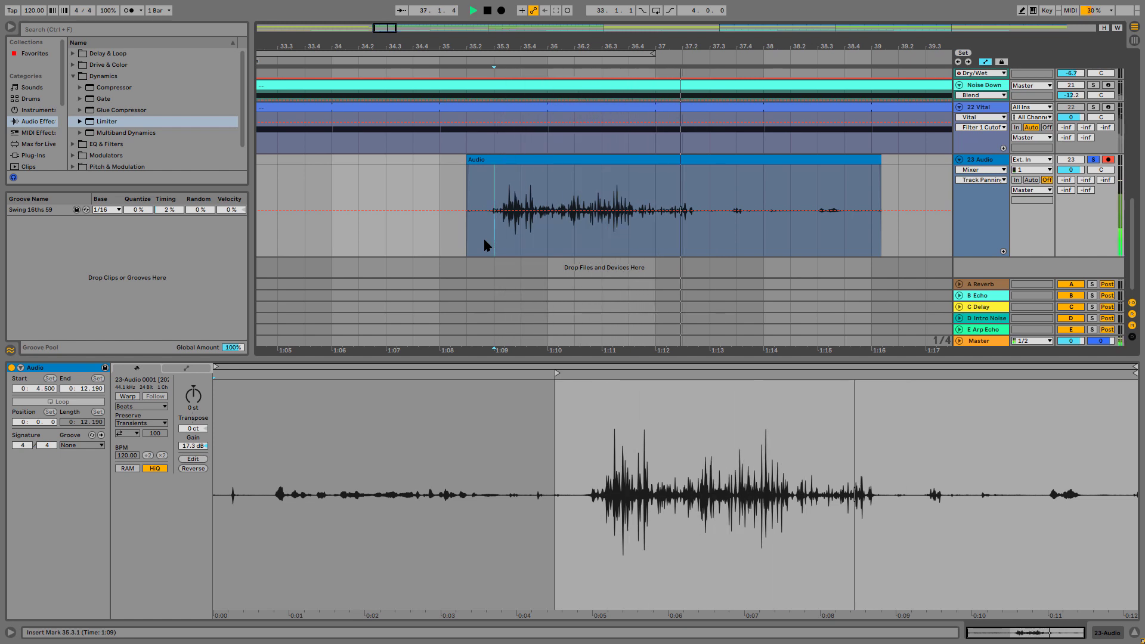
{"action": "key", "text": "space"}
Listen to the clip's tail from 37.1.1 and replay the sound from 35.3.1
{"action": "left_click", "coordinate": [660, 242]}
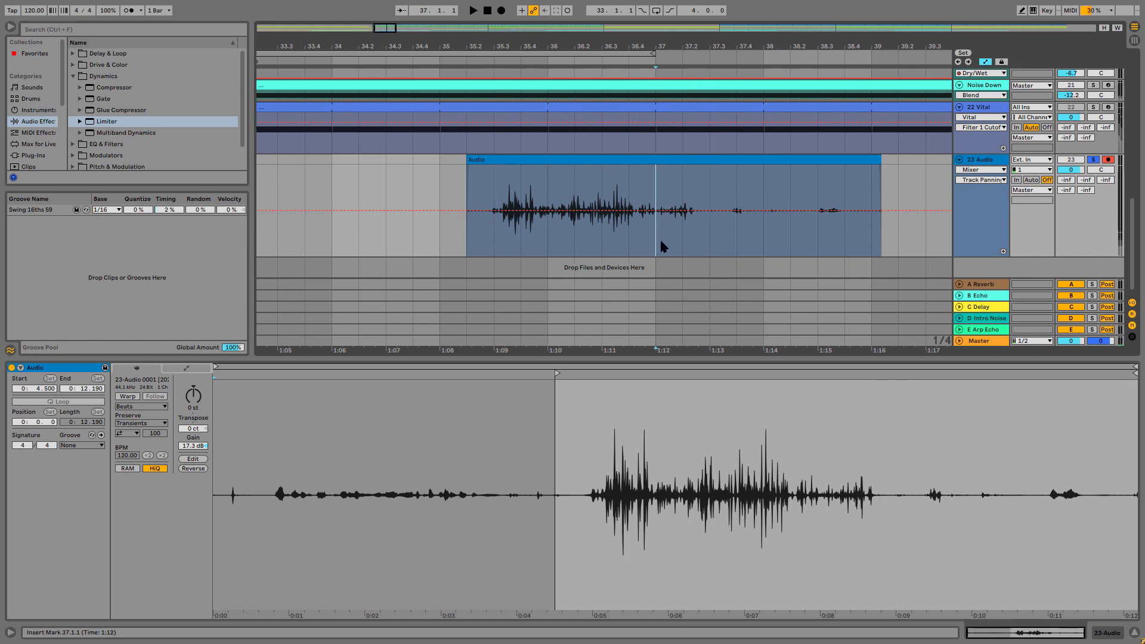
{"action": "key", "text": "space"}
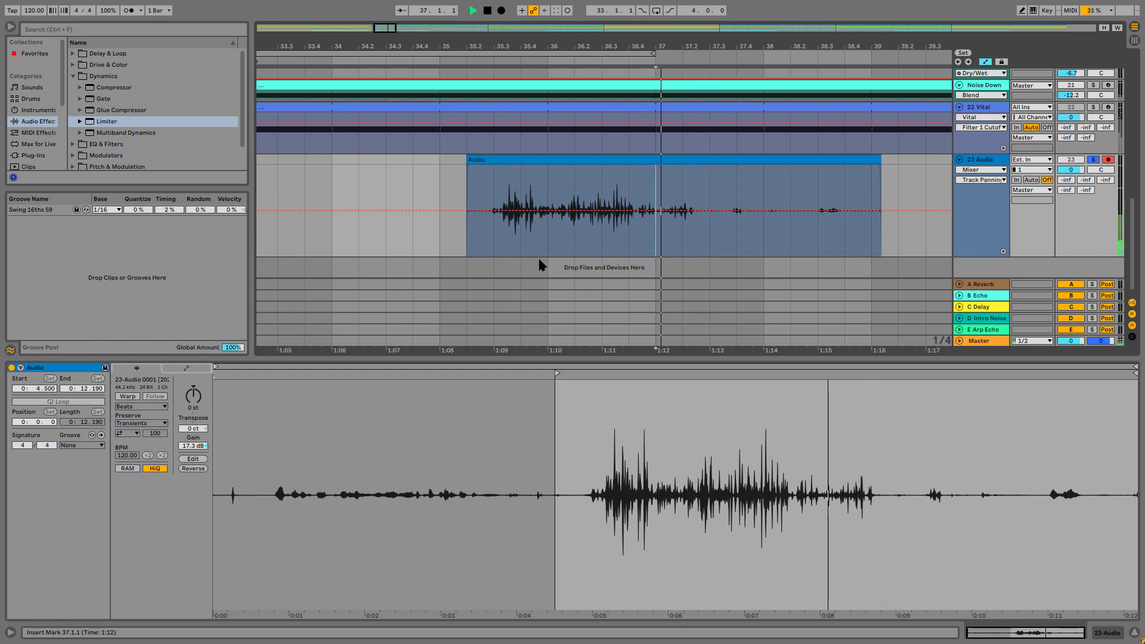
{"action": "key", "text": "space"}
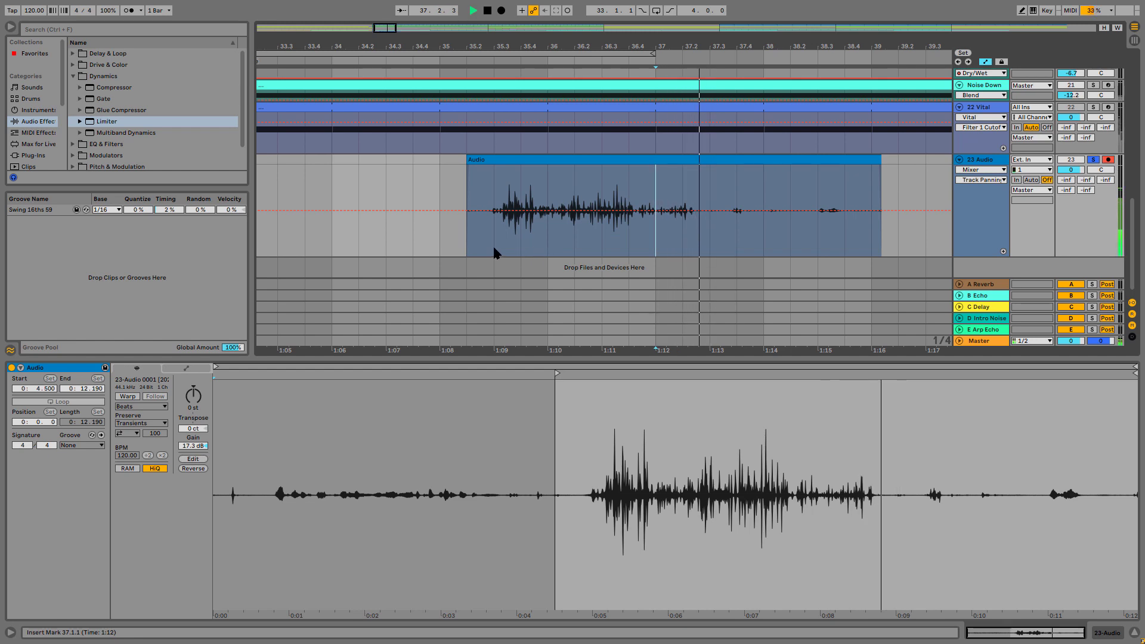
{"action": "left_click", "coordinate": [494, 252]}
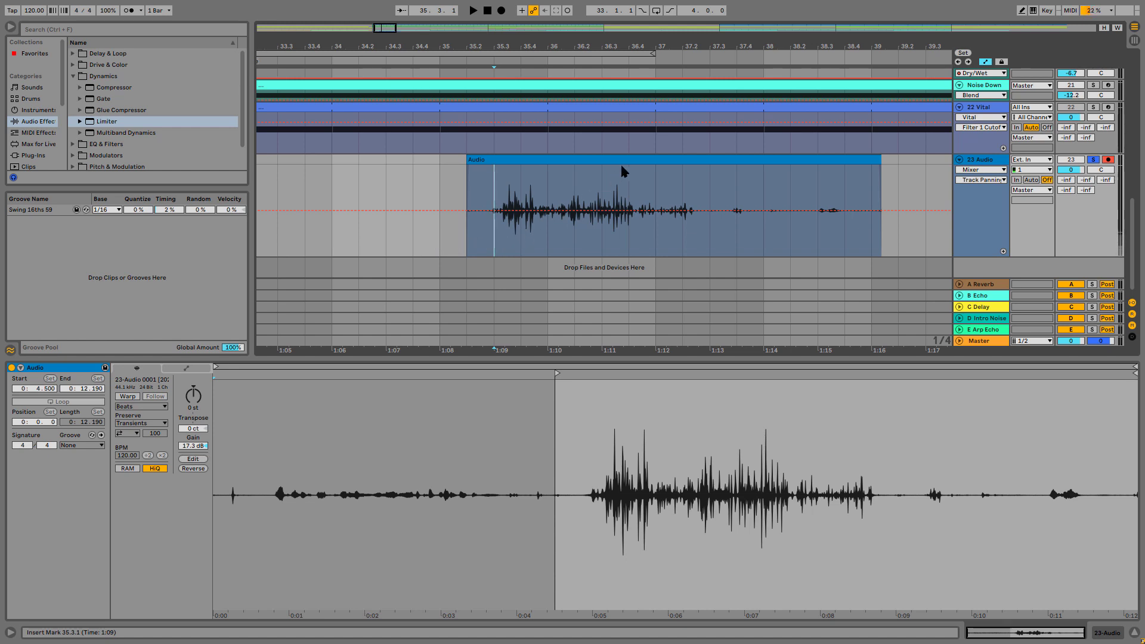
{"action": "key", "text": "space"}
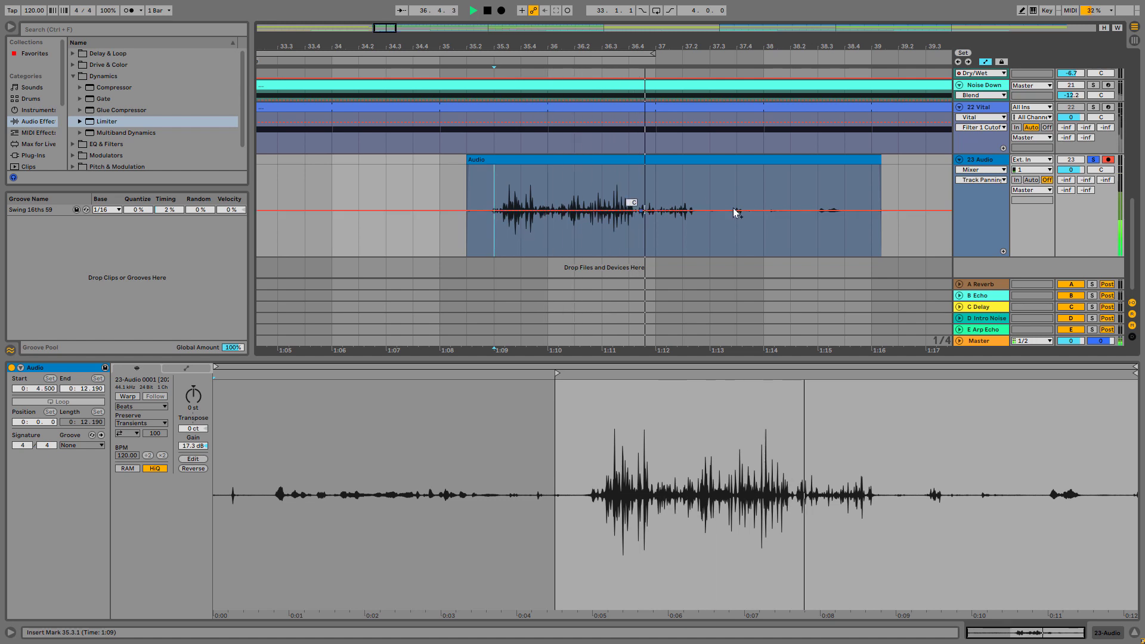
Select the 23 Audio track and turn off folder grouping in the browser's audio effects list
{"action": "left_click", "coordinate": [984, 161]}
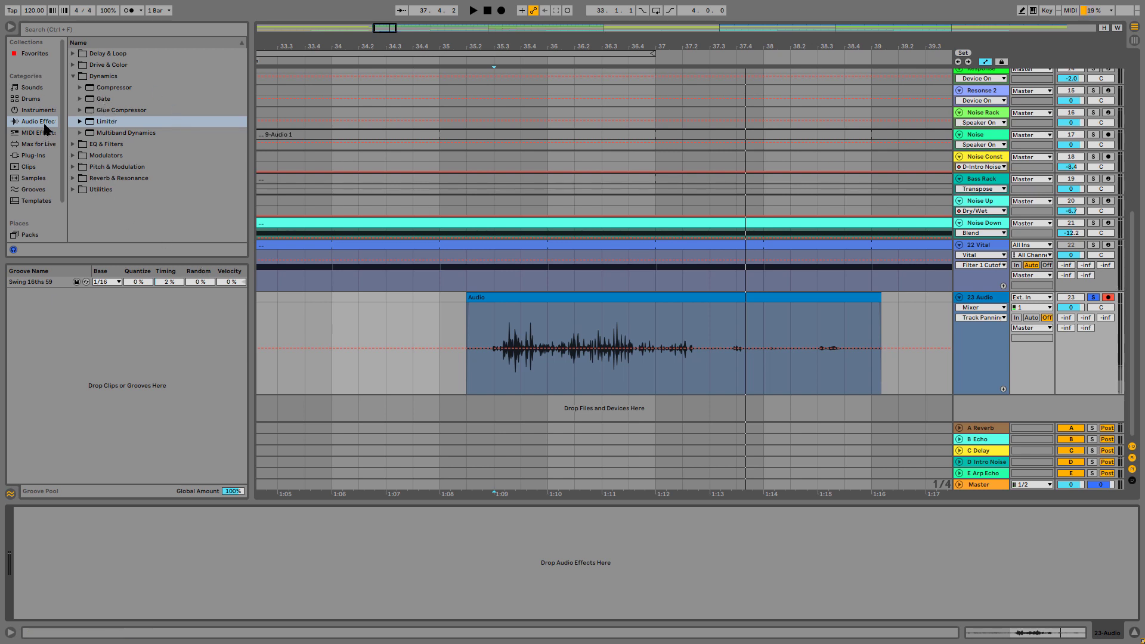
{"action": "left_click", "coordinate": [73, 77]}
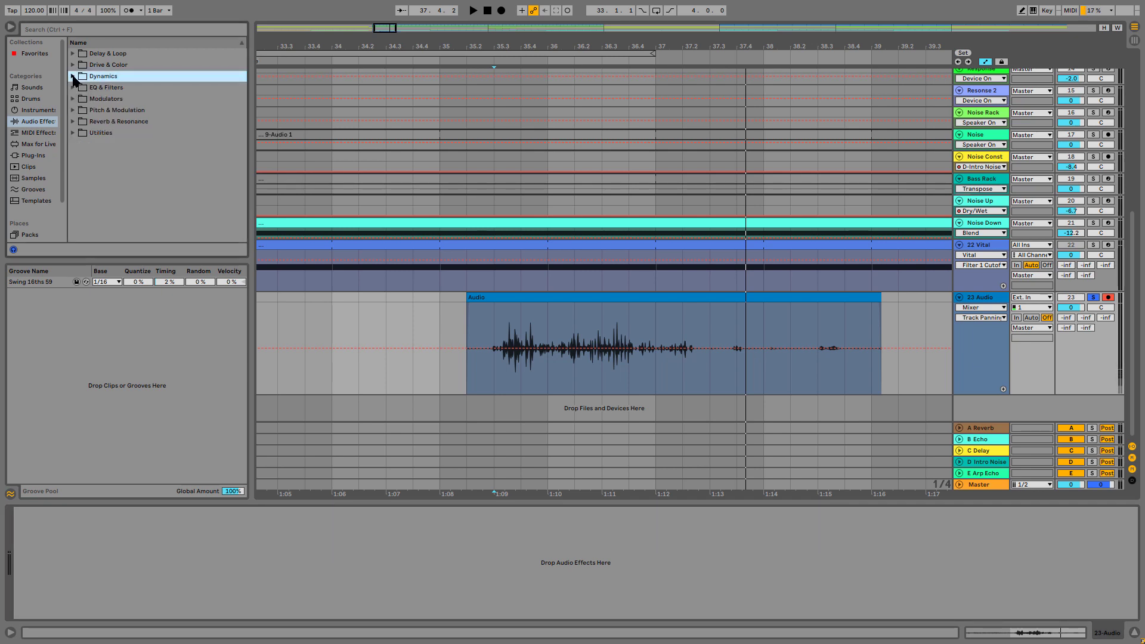
{"action": "left_click", "coordinate": [73, 77]}
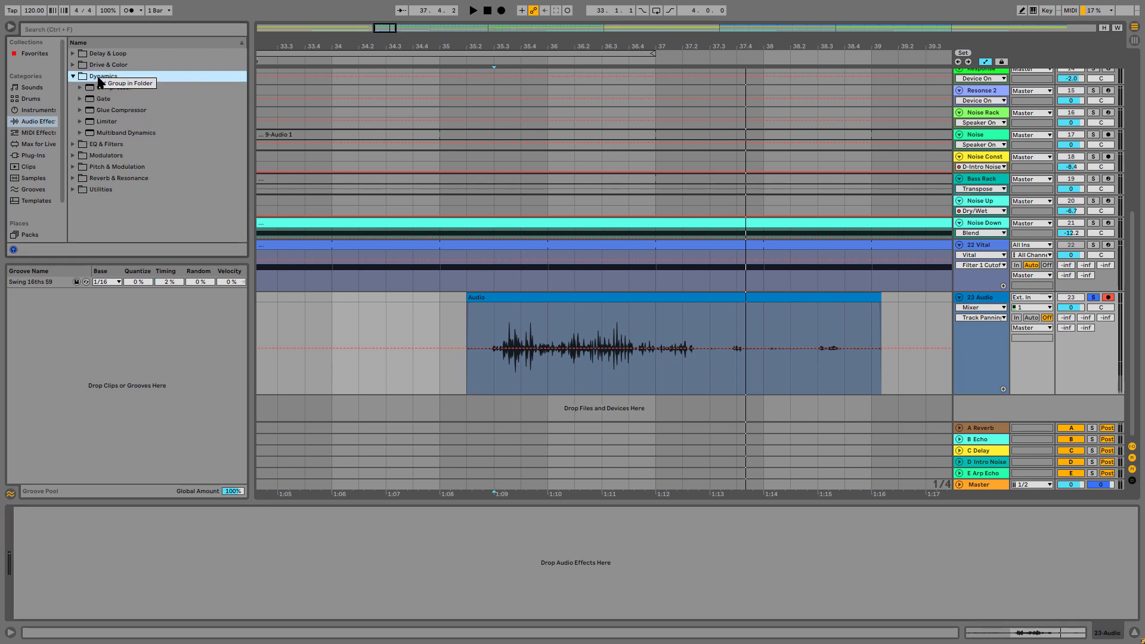
{"action": "left_click", "coordinate": [130, 84]}
Add an Audio Effect Rack to the 23 Audio track and show its macro controls
{"action": "scroll", "coordinate": [135, 128], "scroll_direction": "down", "scroll_amount": 5}
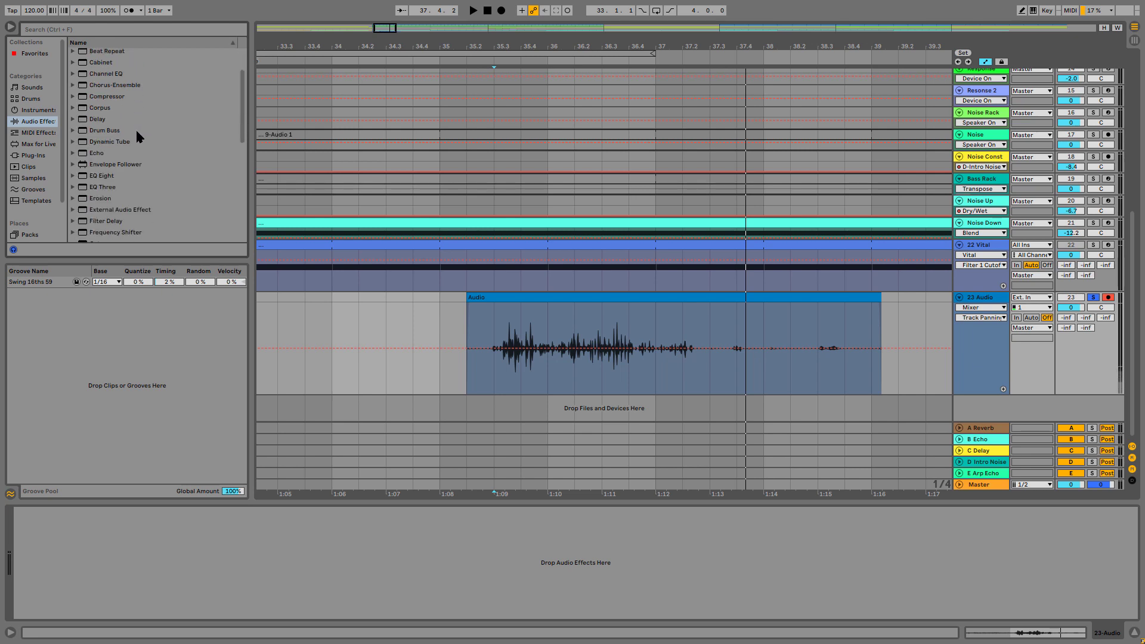
{"action": "scroll", "coordinate": [200, 121], "scroll_direction": "down", "scroll_amount": 2}
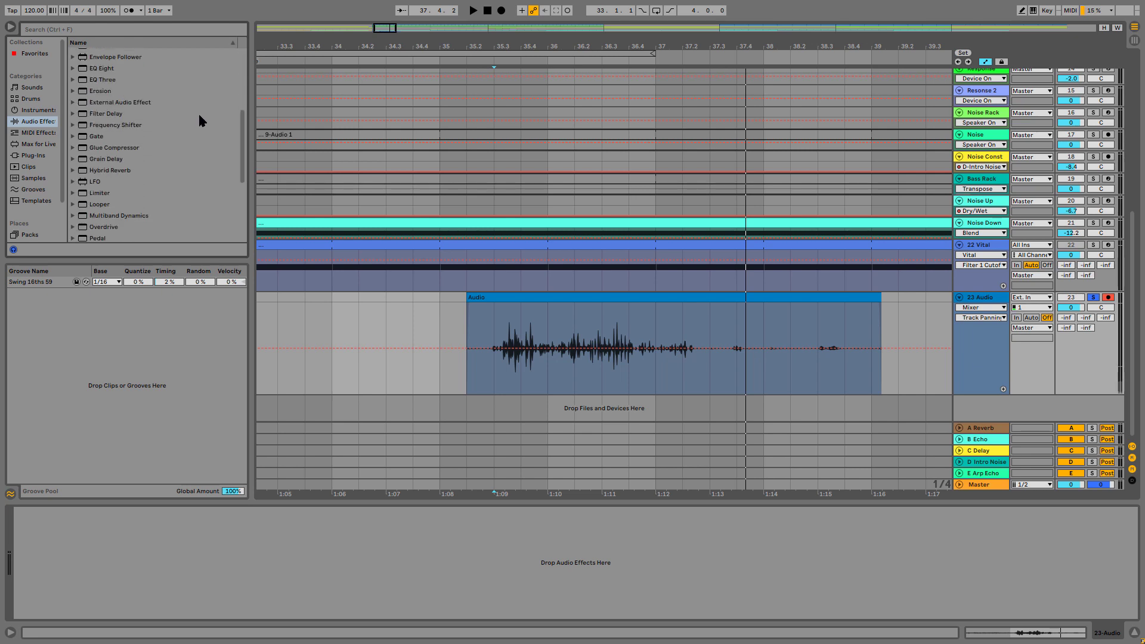
{"action": "scroll", "coordinate": [199, 115], "scroll_direction": "down", "scroll_amount": 1}
{"action": "scroll", "coordinate": [181, 127], "scroll_direction": "up", "scroll_amount": 3}
{"action": "scroll", "coordinate": [175, 134], "scroll_direction": "down", "scroll_amount": 2}
{"action": "scroll", "coordinate": [175, 135], "scroll_direction": "up", "scroll_amount": 7}
{"action": "left_click", "coordinate": [133, 55]}
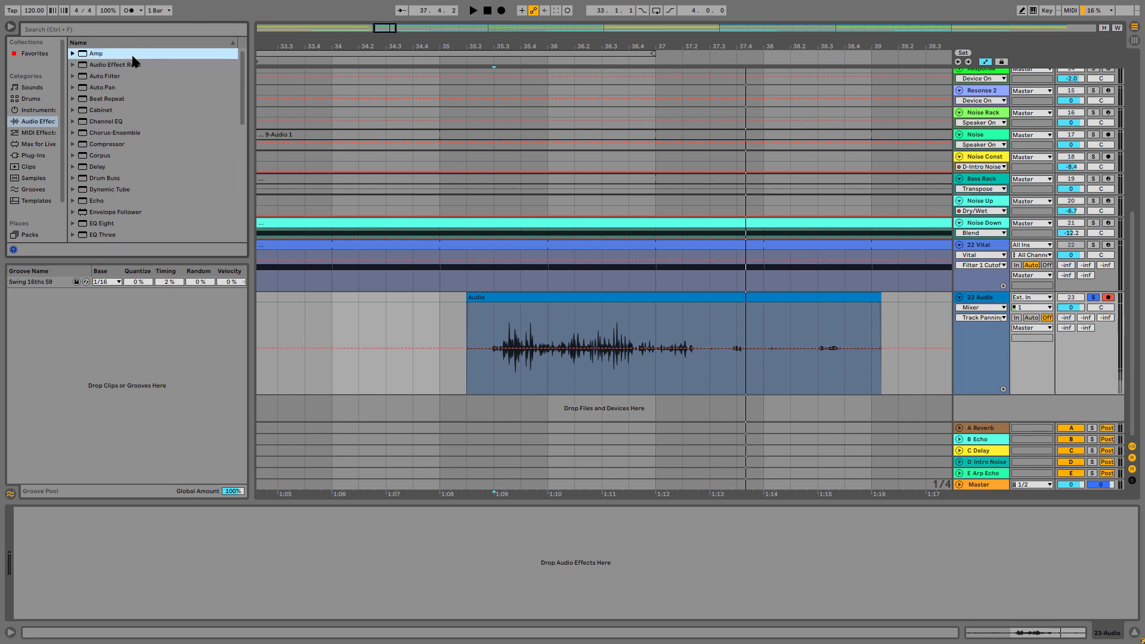
{"action": "left_click", "coordinate": [126, 65]}
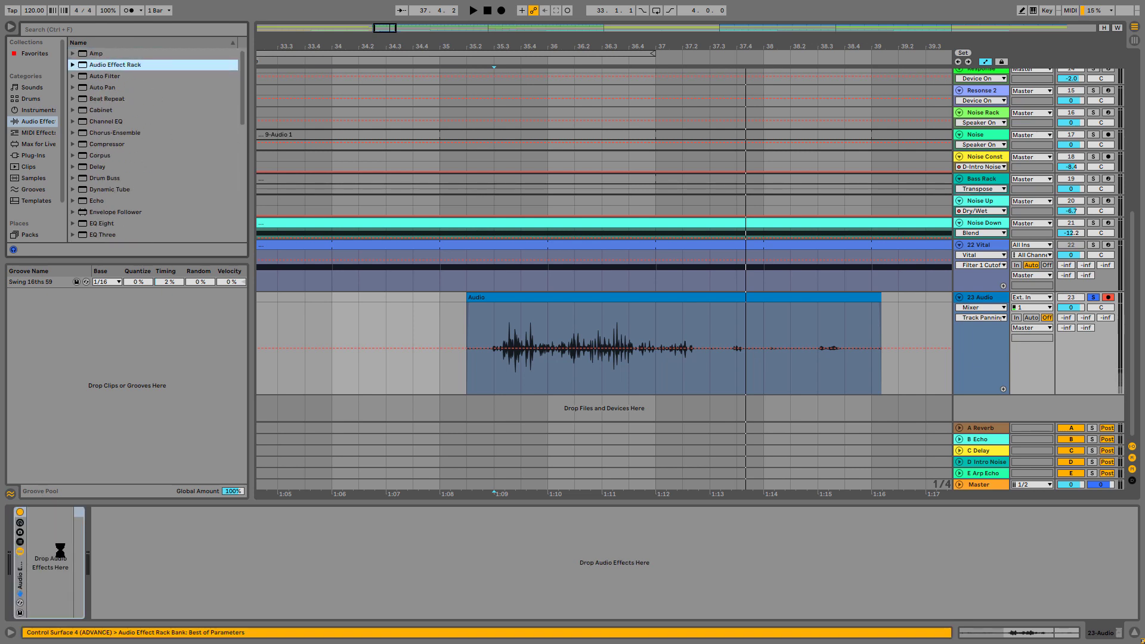
{"action": "left_click", "coordinate": [18, 529]}
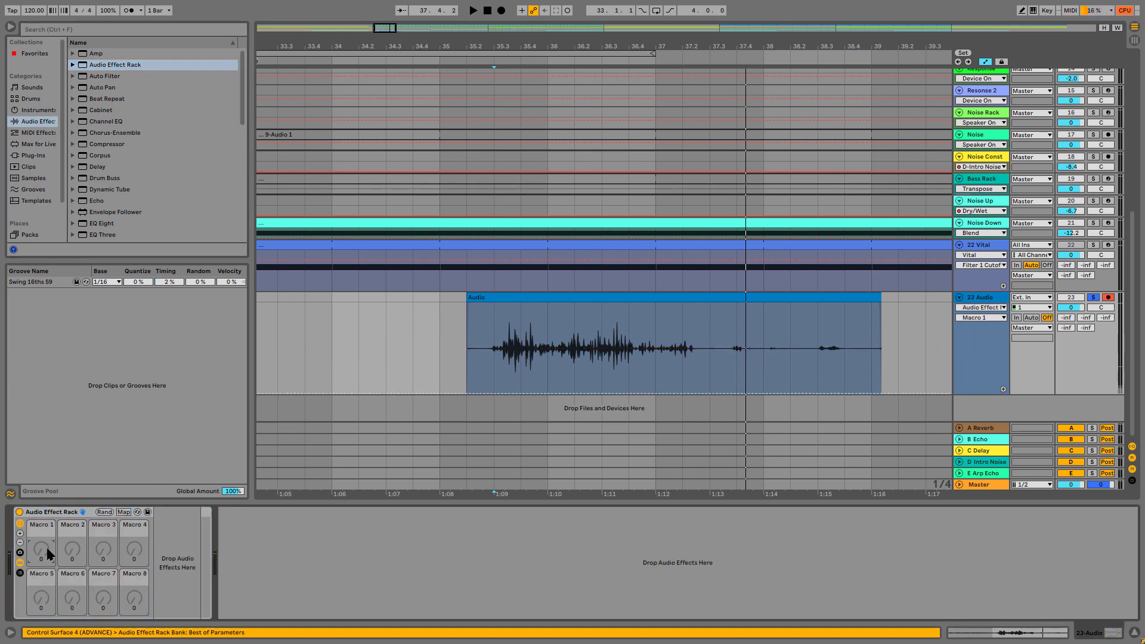
Draw Macro 1 automation on the 23 Audio track that rises from 35.3.1 to 127 at about 37.3
{"action": "left_click", "coordinate": [491, 392]}
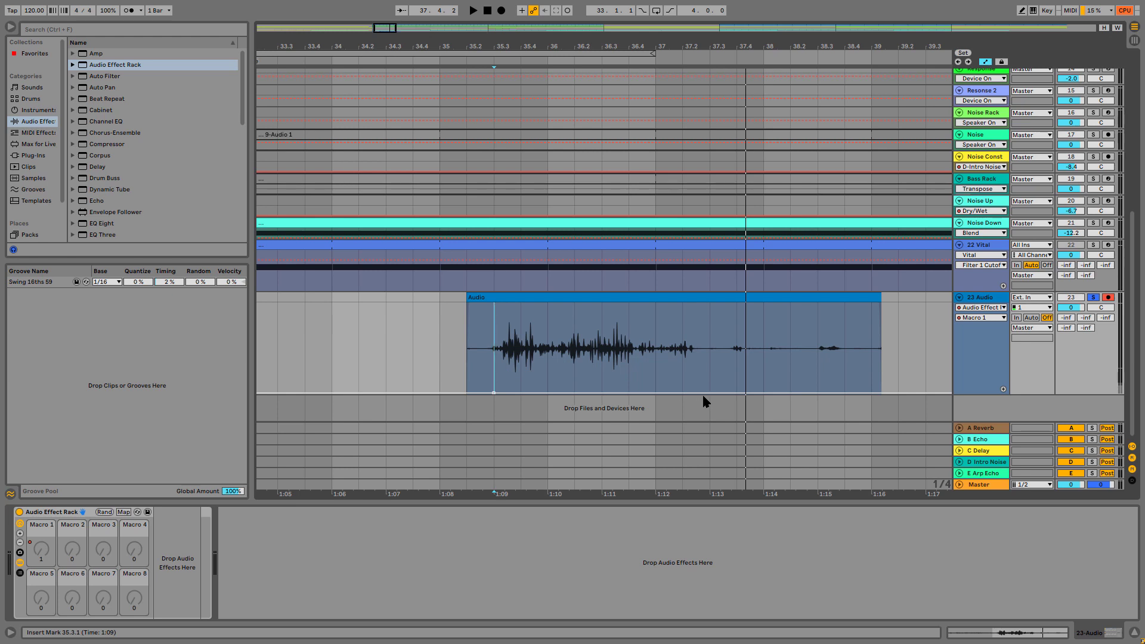
{"action": "left_click_drag", "start_coordinate": [710, 392], "coordinate": [709, 303]}
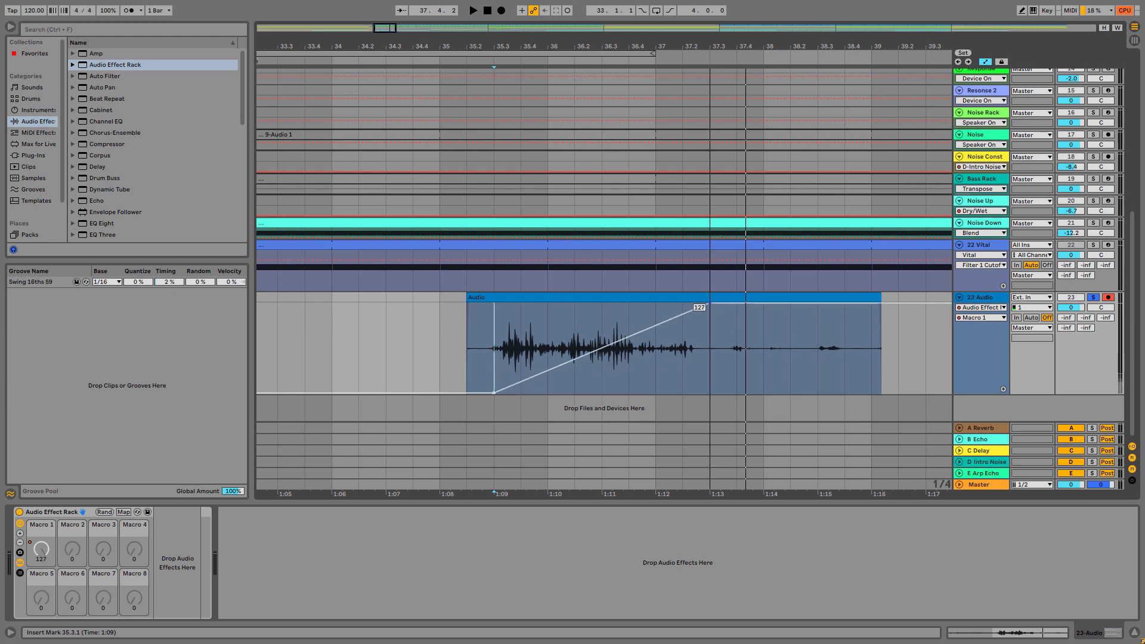
Shape the Macro 1 automation ramp on 23 Audio into an S-curve with a midpoint breakpoint of 64 at bar 36
{"action": "left_click", "coordinate": [602, 348]}
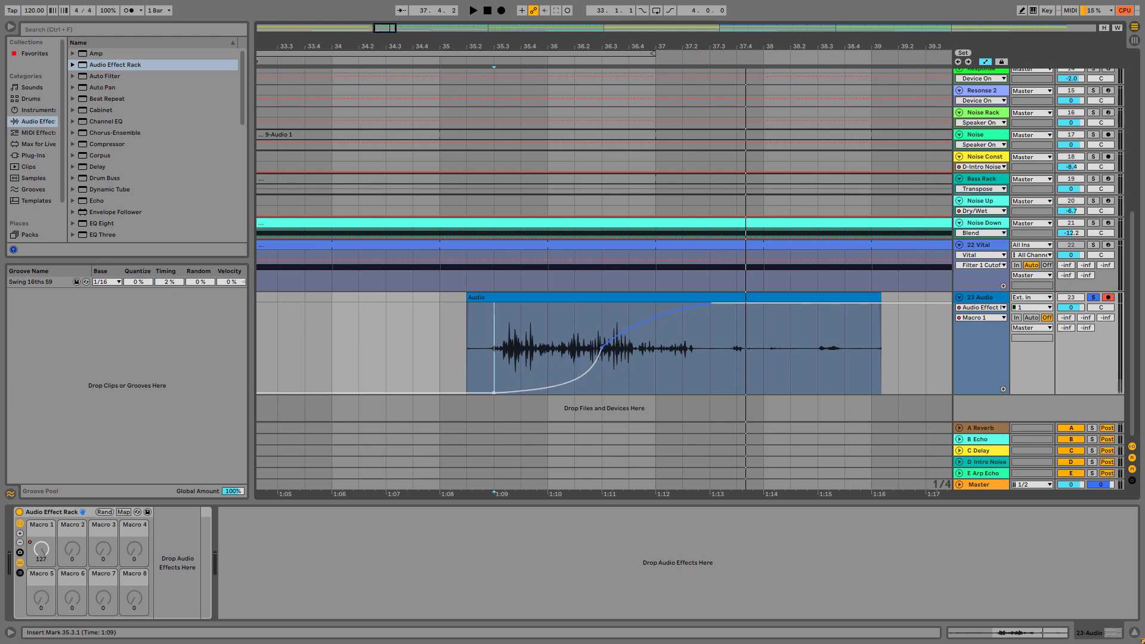
{"action": "left_click_drag", "start_coordinate": [608, 339], "coordinate": [617, 400]}
{"action": "mouse_move", "coordinate": [600, 352]}
{"action": "left_click_drag", "start_coordinate": [601, 348], "coordinate": [548, 348]}
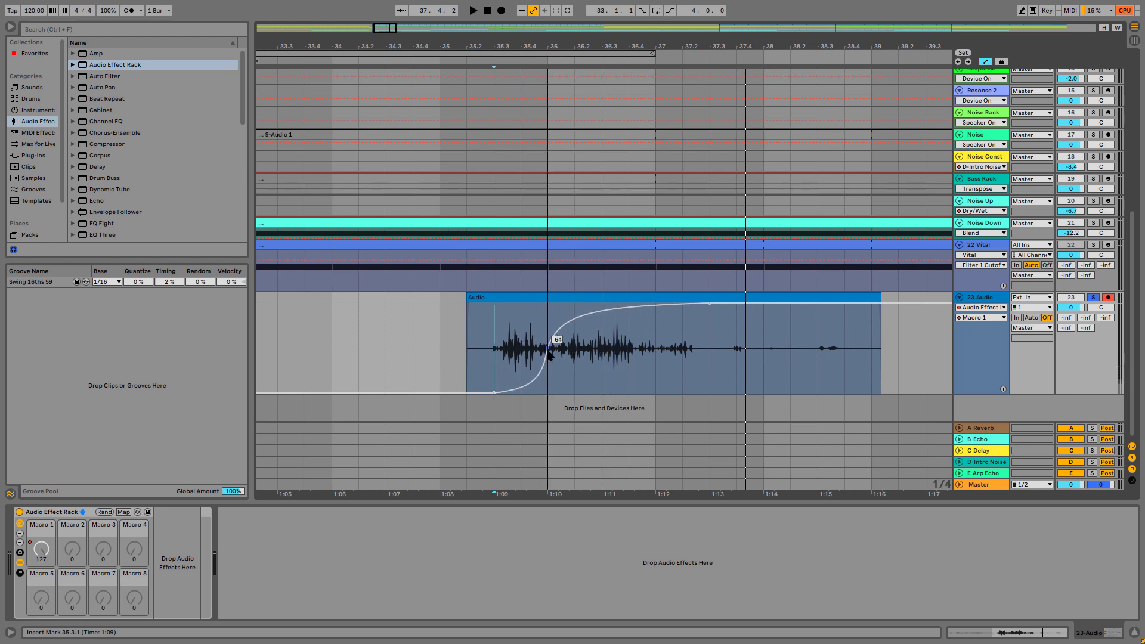
Replay the sound from 35.3.1 and shift the S-curve's midpoint breakpoint back to 35.4
{"action": "key", "text": "space"}
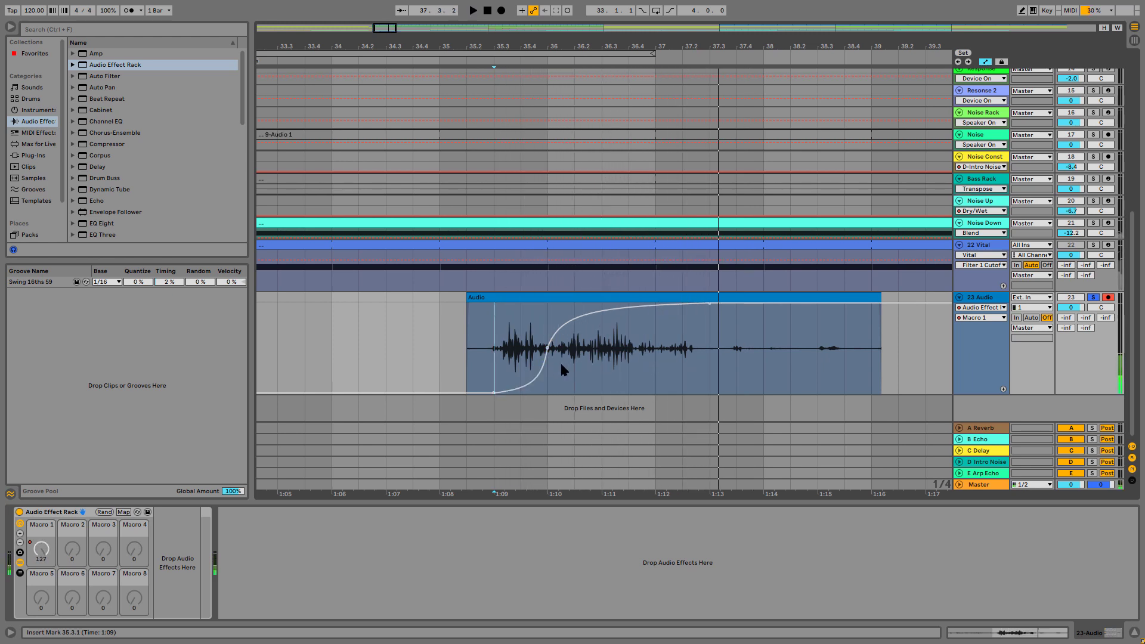
{"action": "key", "text": "space"}
{"action": "key", "text": "space"}
{"action": "key", "text": "space"}
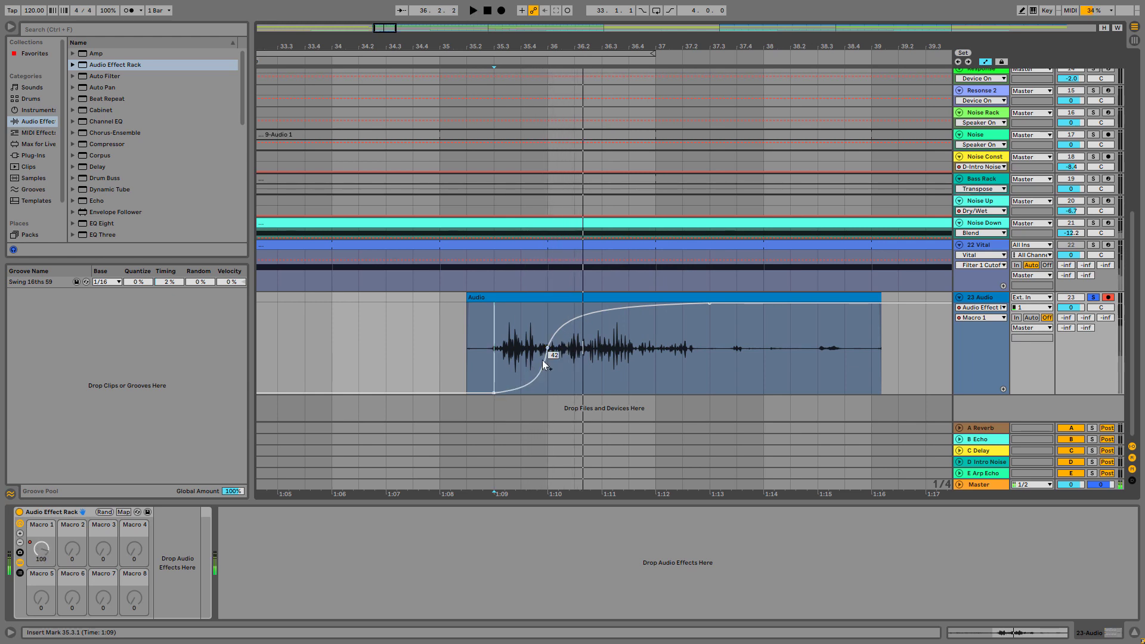
{"action": "key", "text": "space"}
{"action": "key", "text": "space"}
{"action": "left_click_drag", "start_coordinate": [547, 347], "coordinate": [521, 350]}
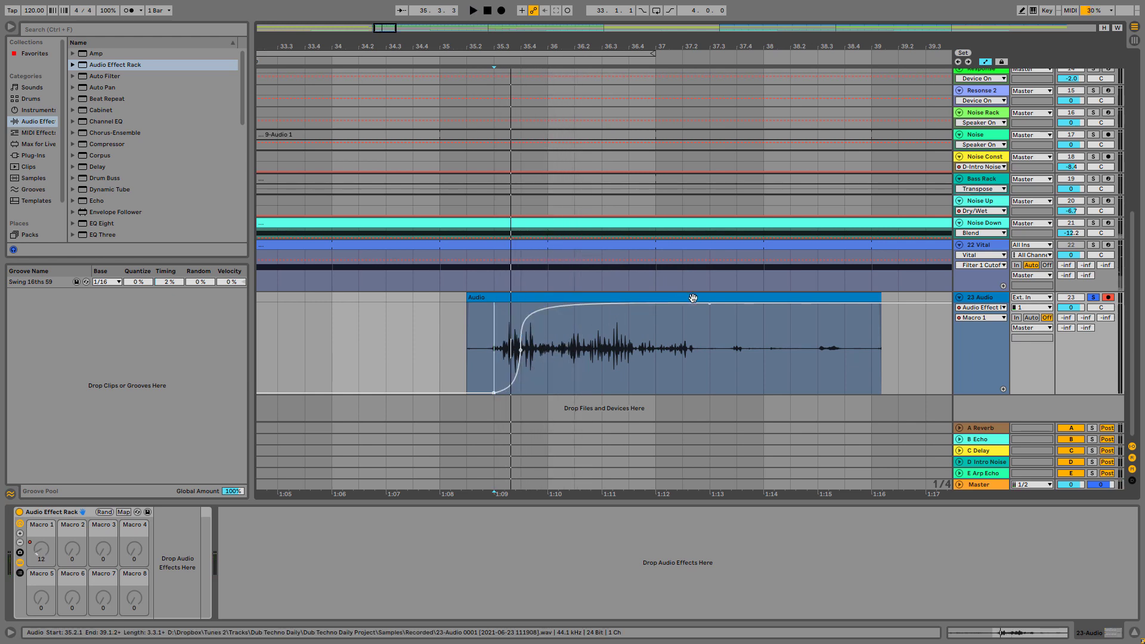
Soften the upper segment of the Macro 1 curve so it rises more gradually, replaying from 35.3.1
{"action": "key", "text": "space"}
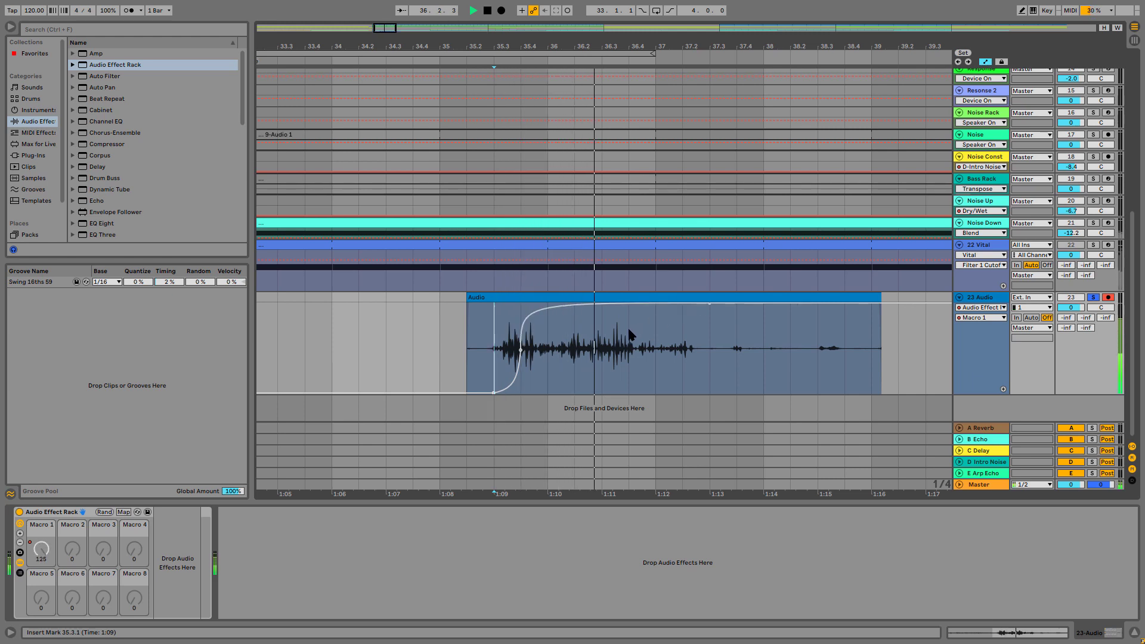
{"action": "left_click_drag", "start_coordinate": [525, 333], "coordinate": [527, 342]}
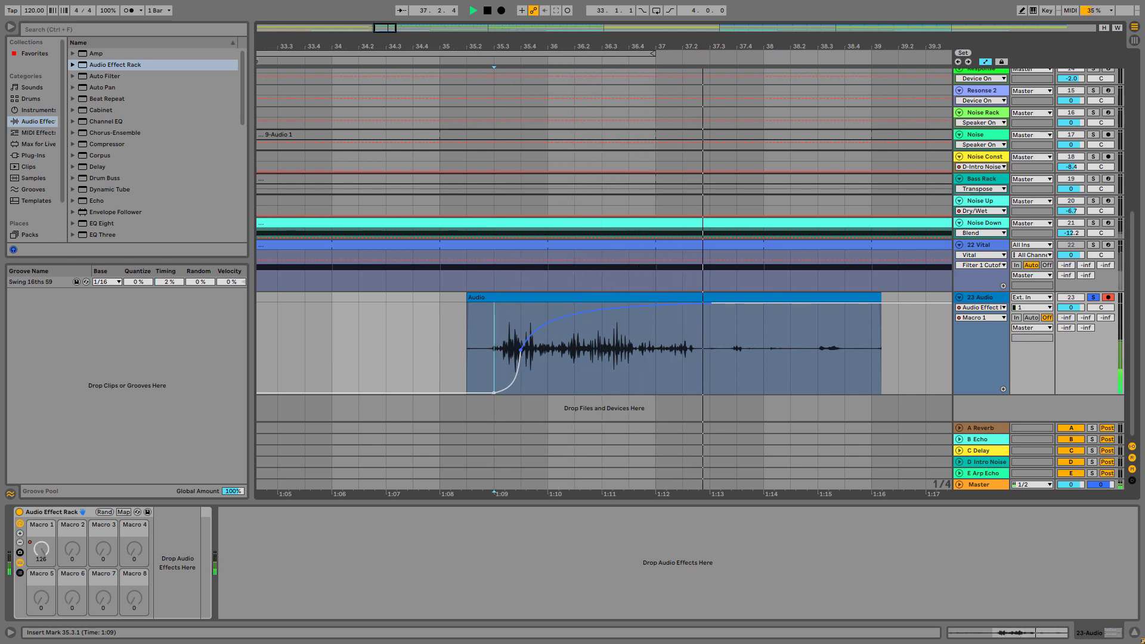
{"action": "key", "text": "space"}
{"action": "key", "text": "space"}
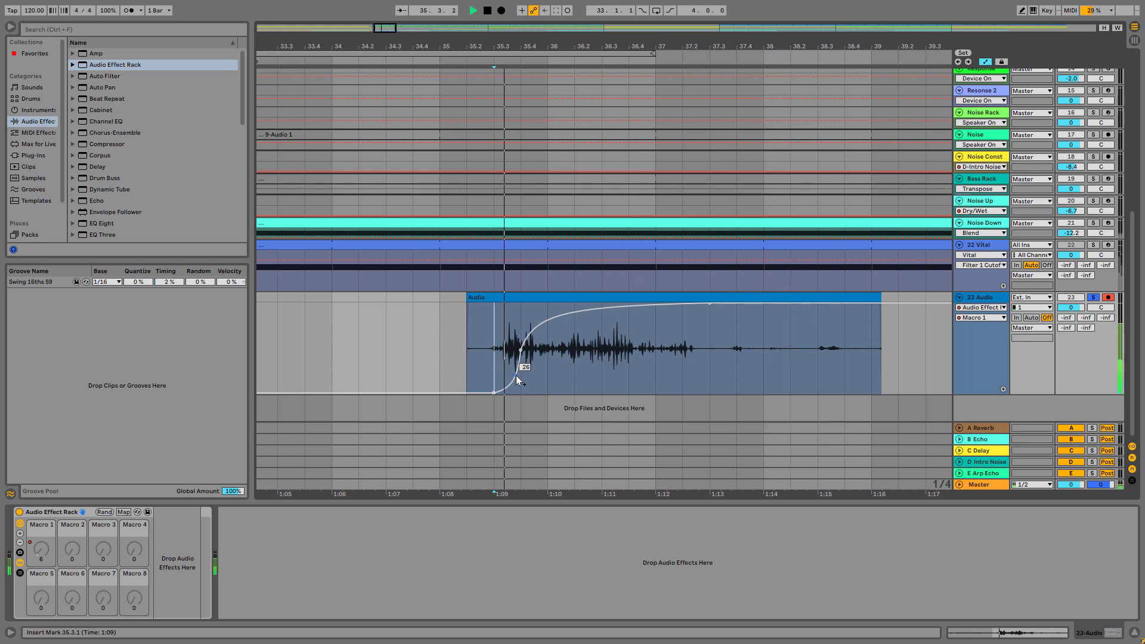
{"action": "key", "text": "space"}
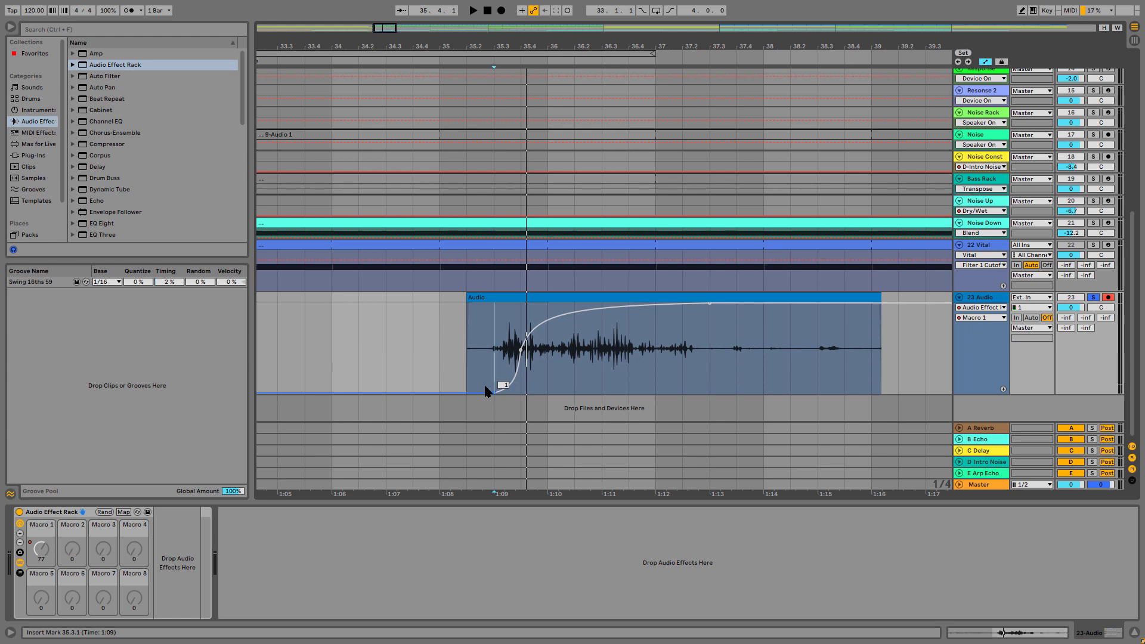
{"action": "key", "text": "space"}
{"action": "key", "text": "space"}
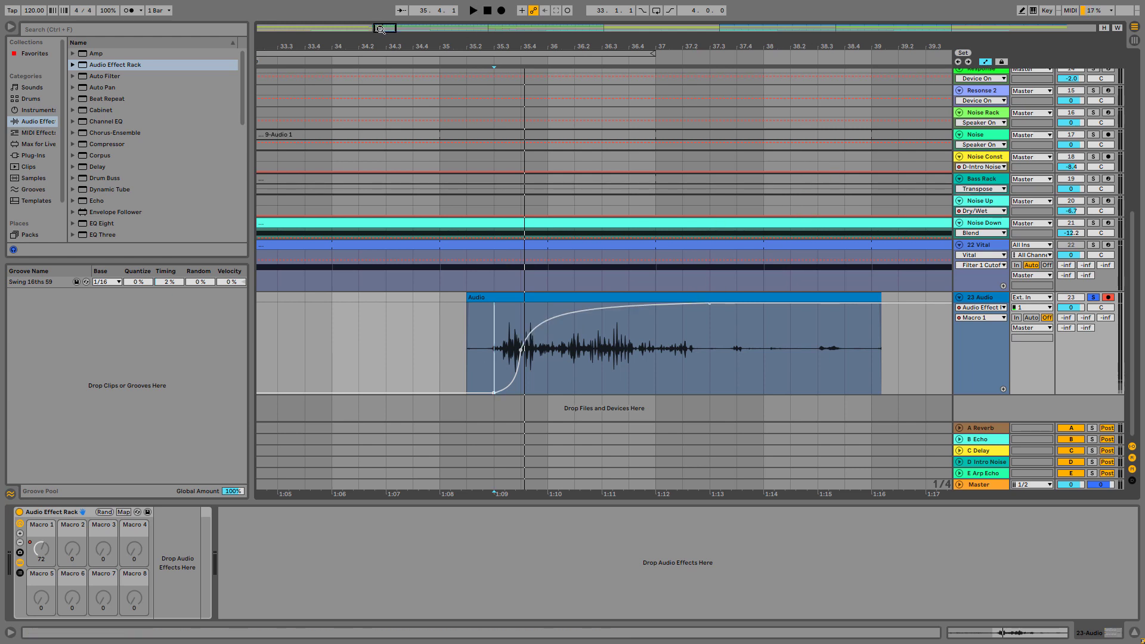
Solo the 22 Vital track and listen to its clip from 33.1.1
{"action": "left_click_drag", "start_coordinate": [377, 30], "coordinate": [374, 34]}
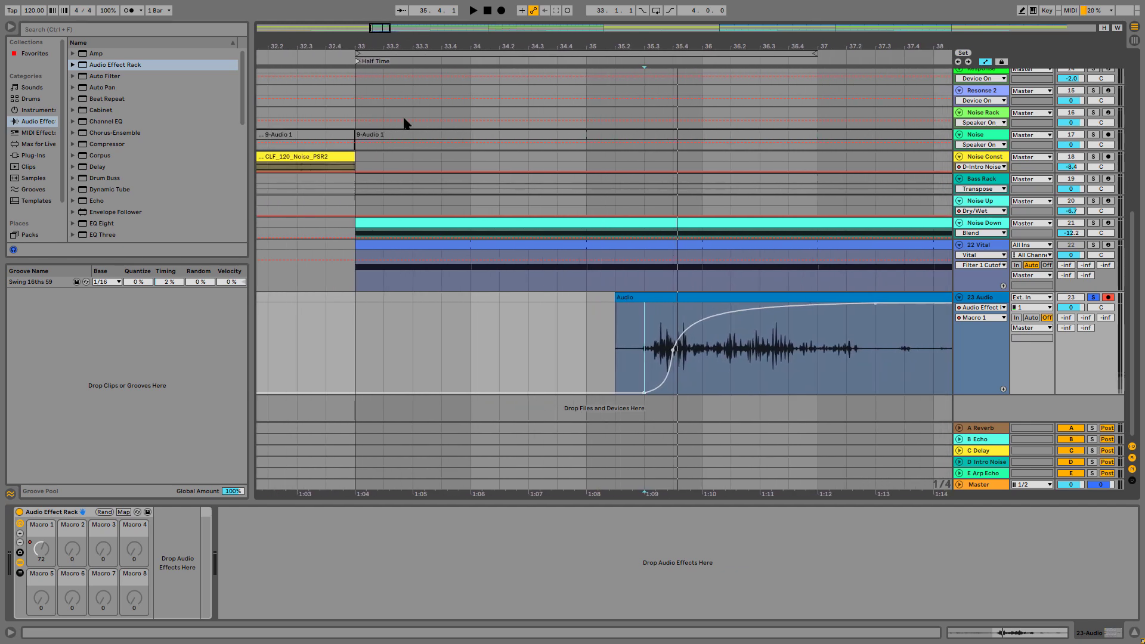
{"action": "left_click", "coordinate": [352, 268]}
{"action": "key", "text": "space"}
{"action": "key", "text": "space"}
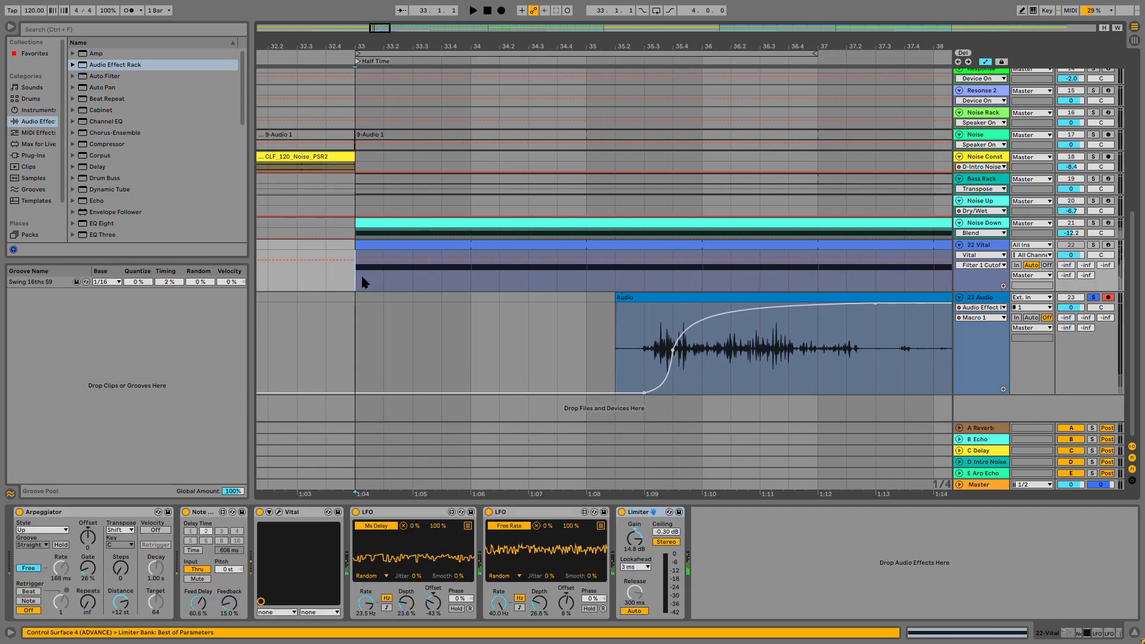
{"action": "left_click_drag", "start_coordinate": [362, 281], "coordinate": [474, 285]}
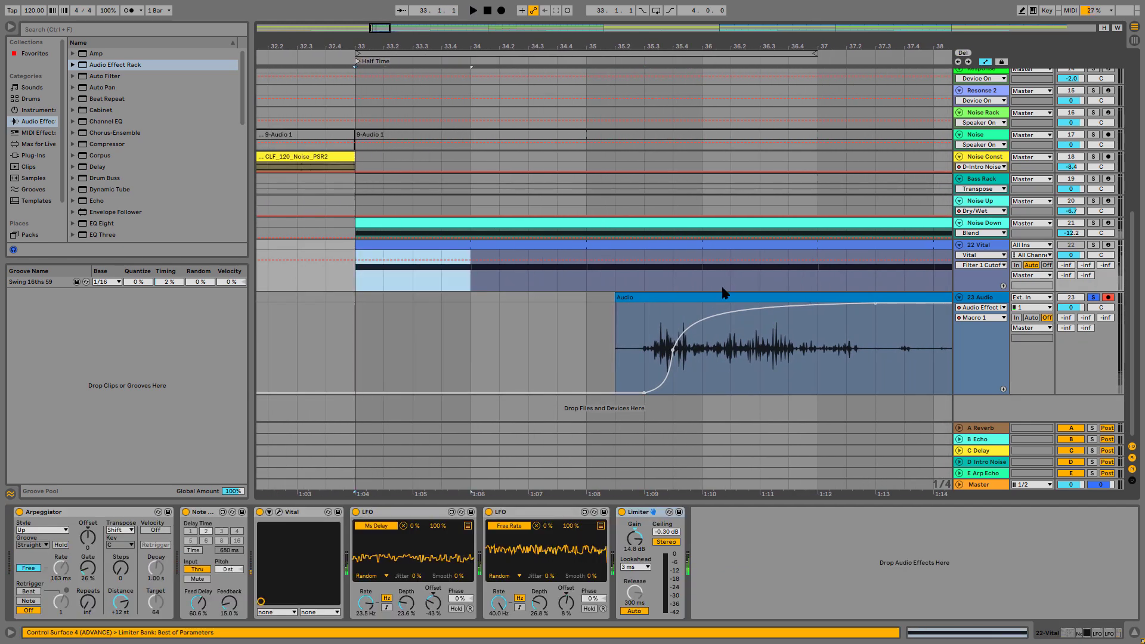
{"action": "left_click", "coordinate": [1093, 245]}
{"action": "key", "text": "space"}
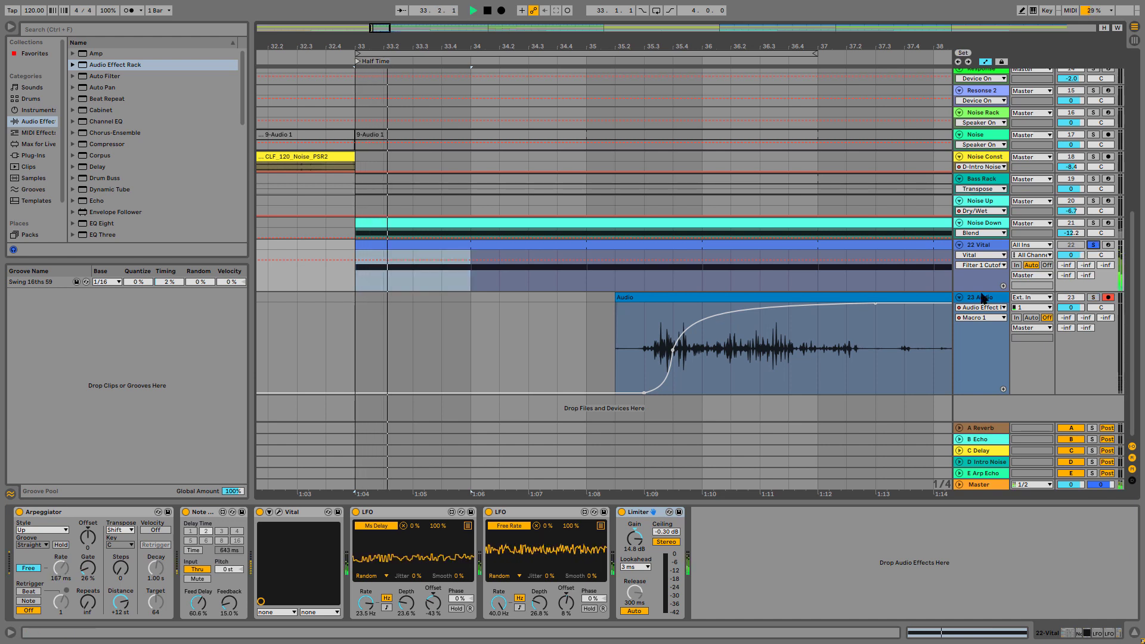
{"action": "key", "text": "space"}
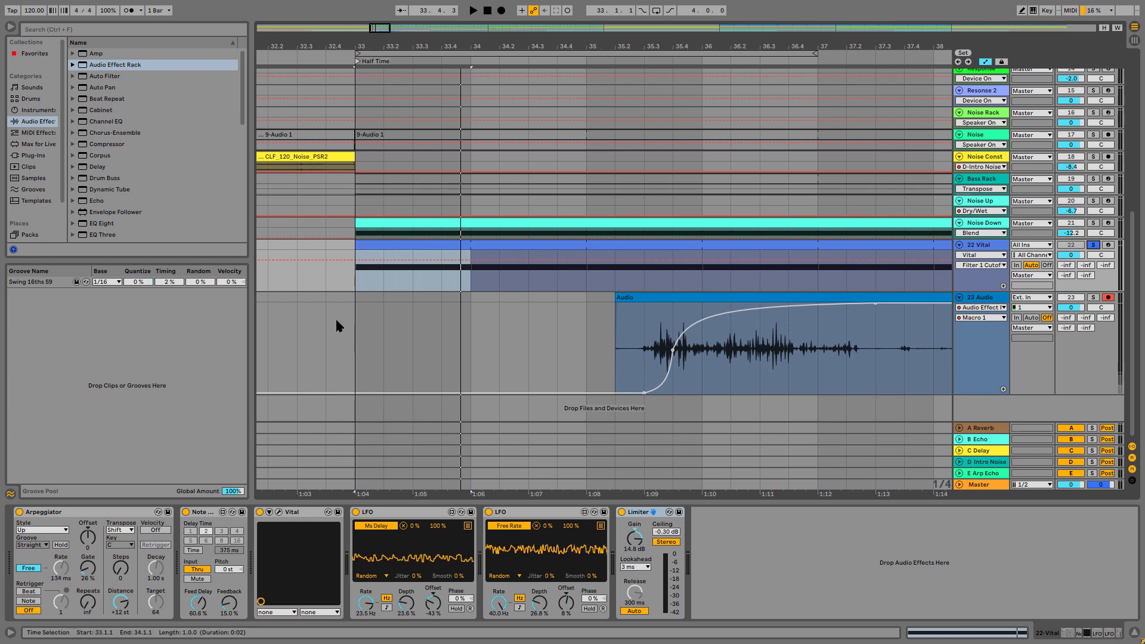
{"action": "left_click", "coordinate": [352, 285]}
{"action": "key", "text": "space"}
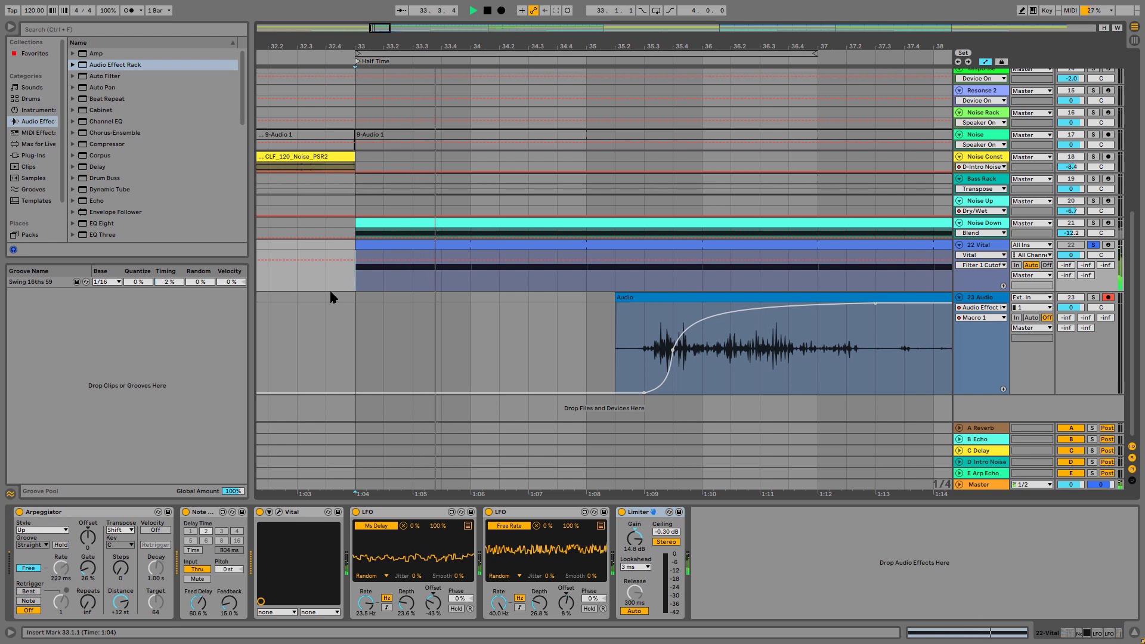
{"action": "key", "text": "space"}
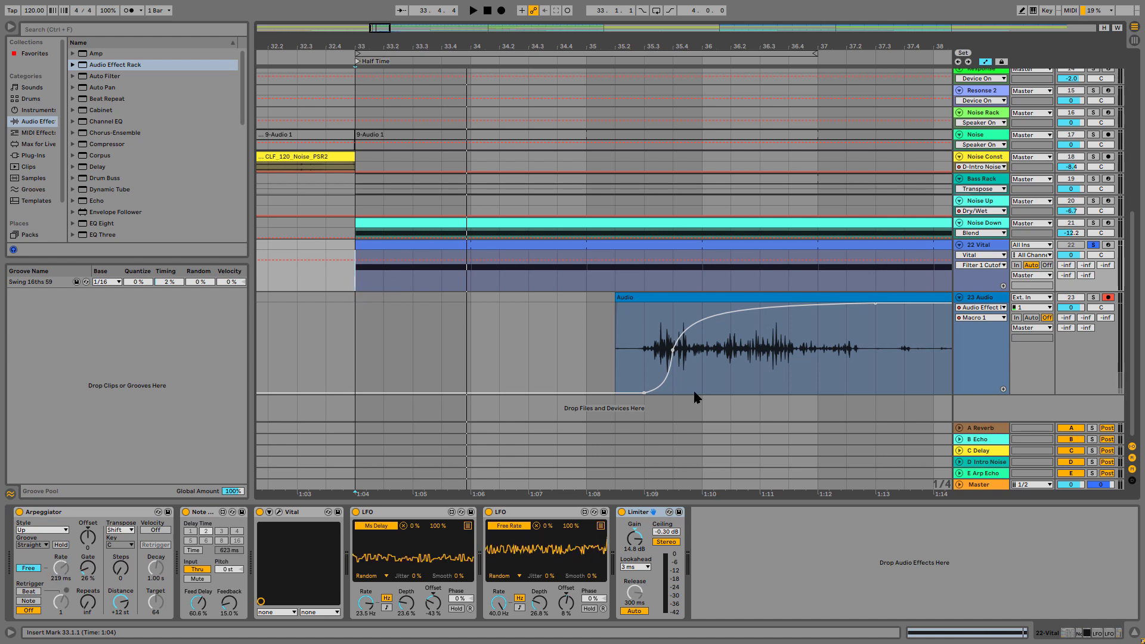
Solo the 23 Audio track and replay the recorded sound from 35.3.1 to compare
{"action": "left_click", "coordinate": [644, 346]}
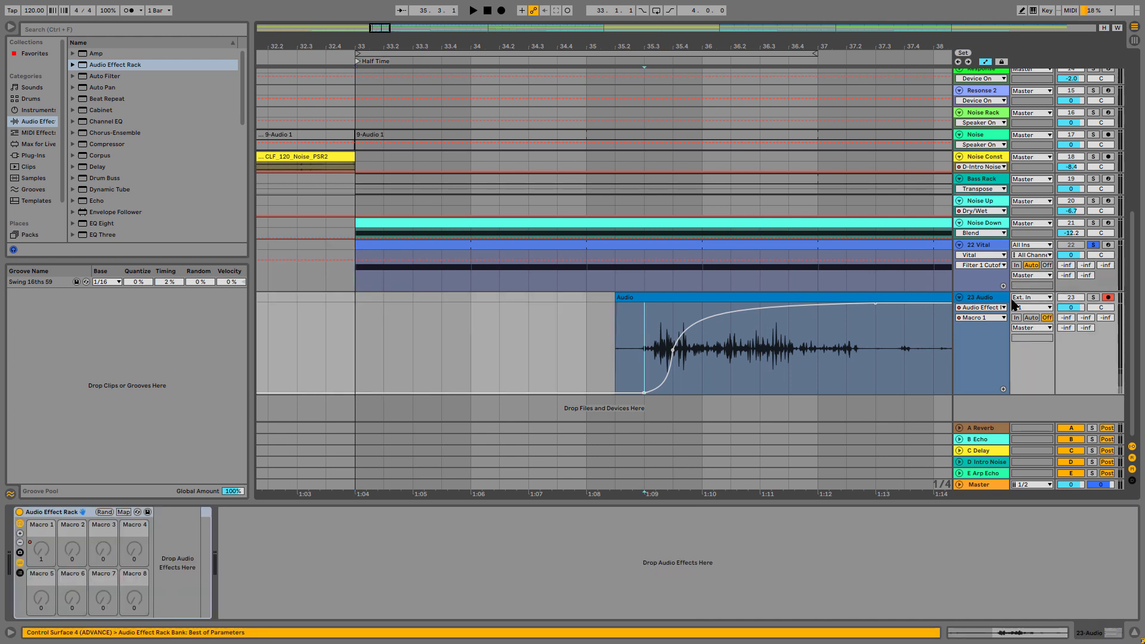
{"action": "left_click", "coordinate": [1092, 297]}
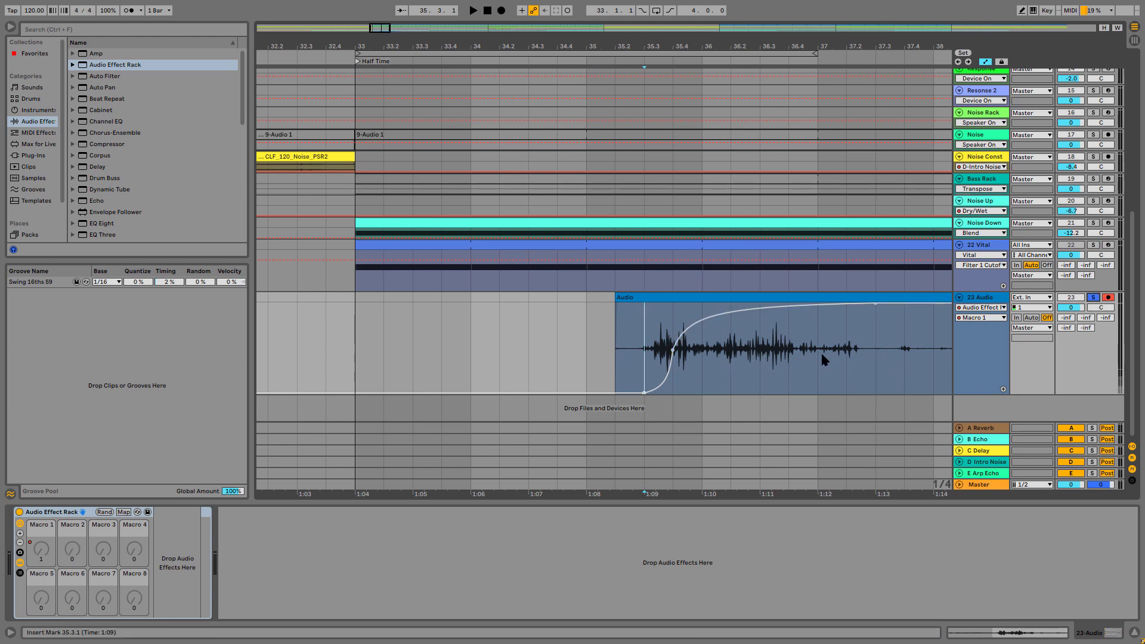
{"action": "key", "text": "space"}
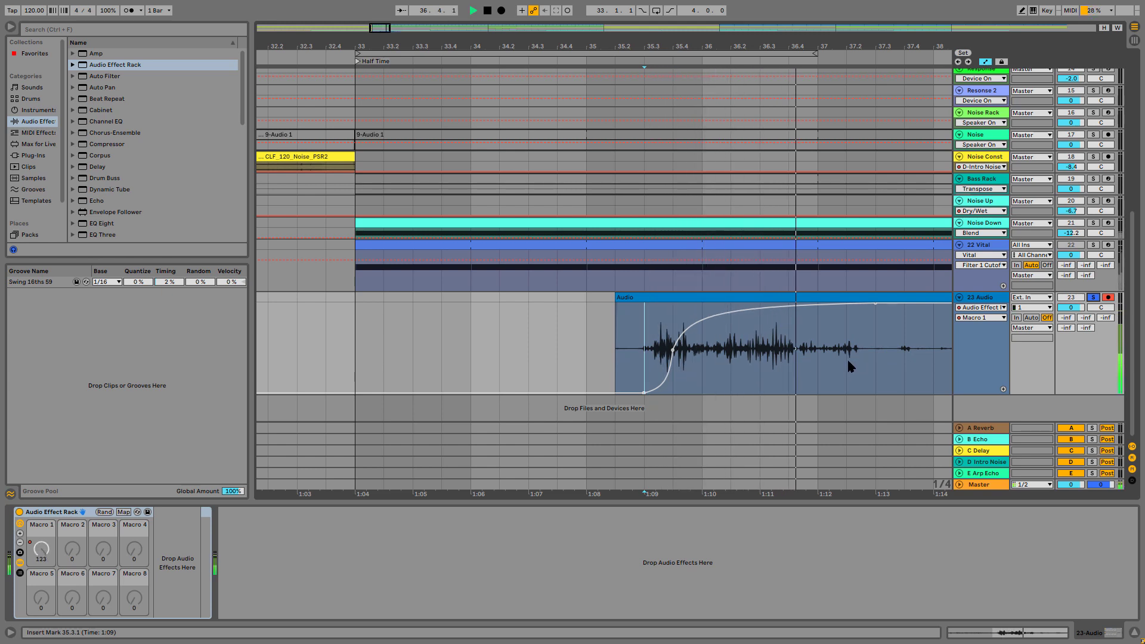
{"action": "key", "text": "space"}
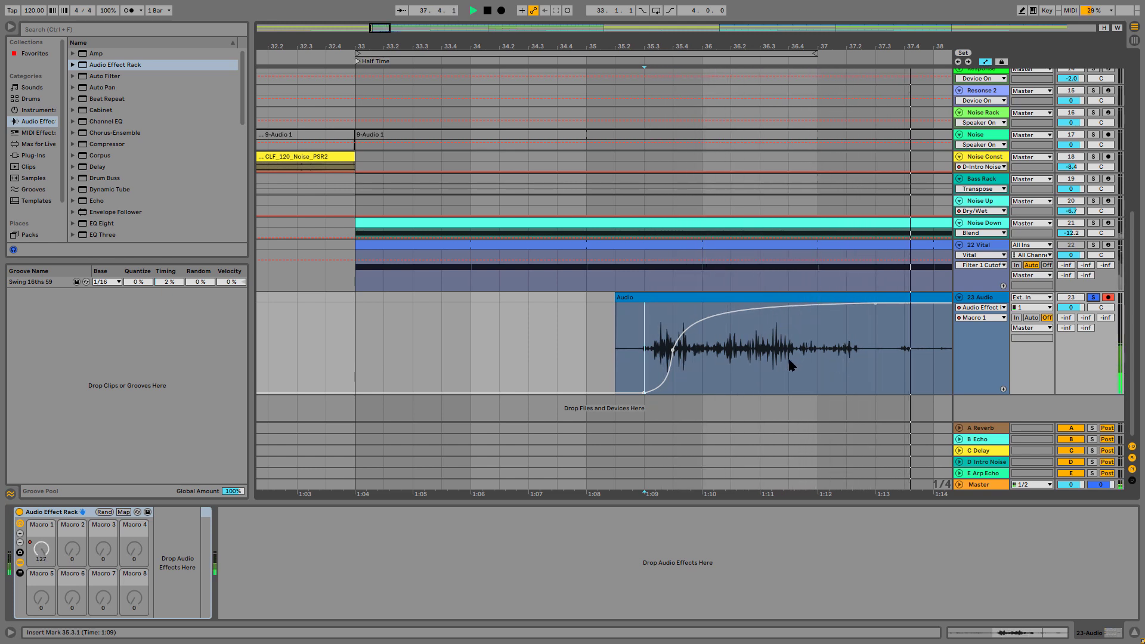
{"action": "key", "text": "space"}
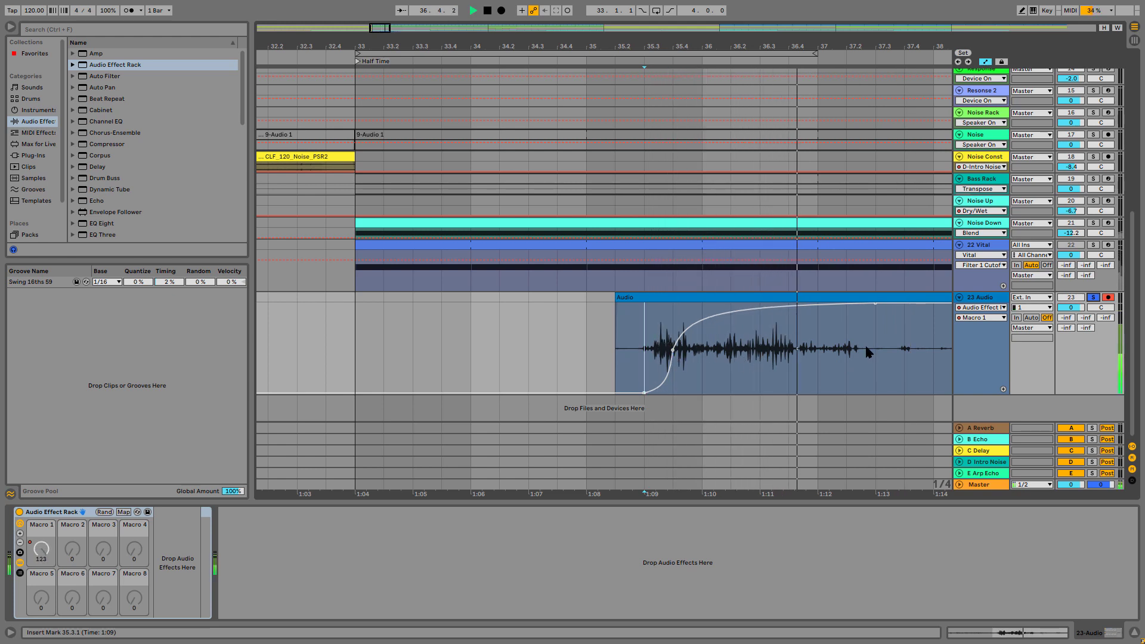
{"action": "key", "text": "space"}
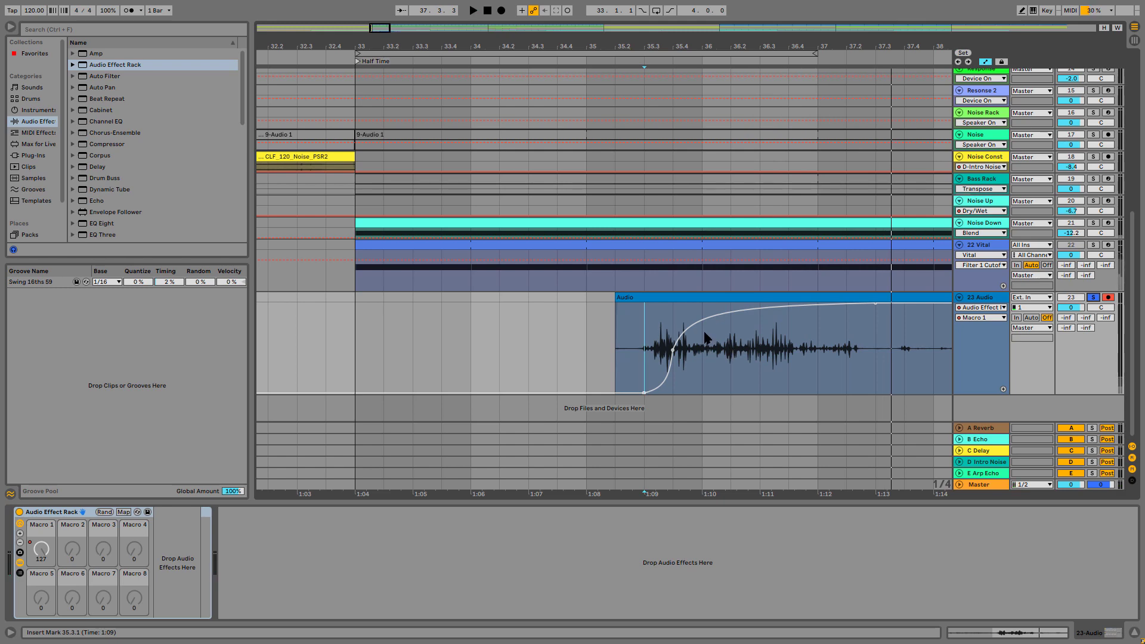
Show the first LFO's Offset automation on the 22 Vital track and make the track taller
{"action": "left_click", "coordinate": [966, 246]}
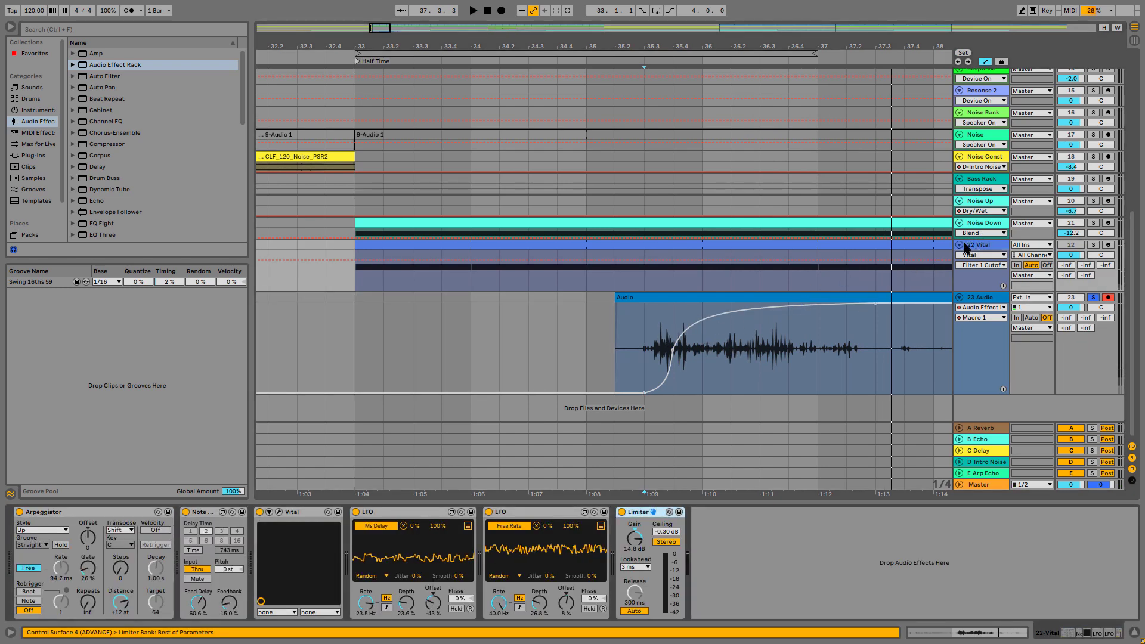
{"action": "left_click", "coordinate": [567, 604]}
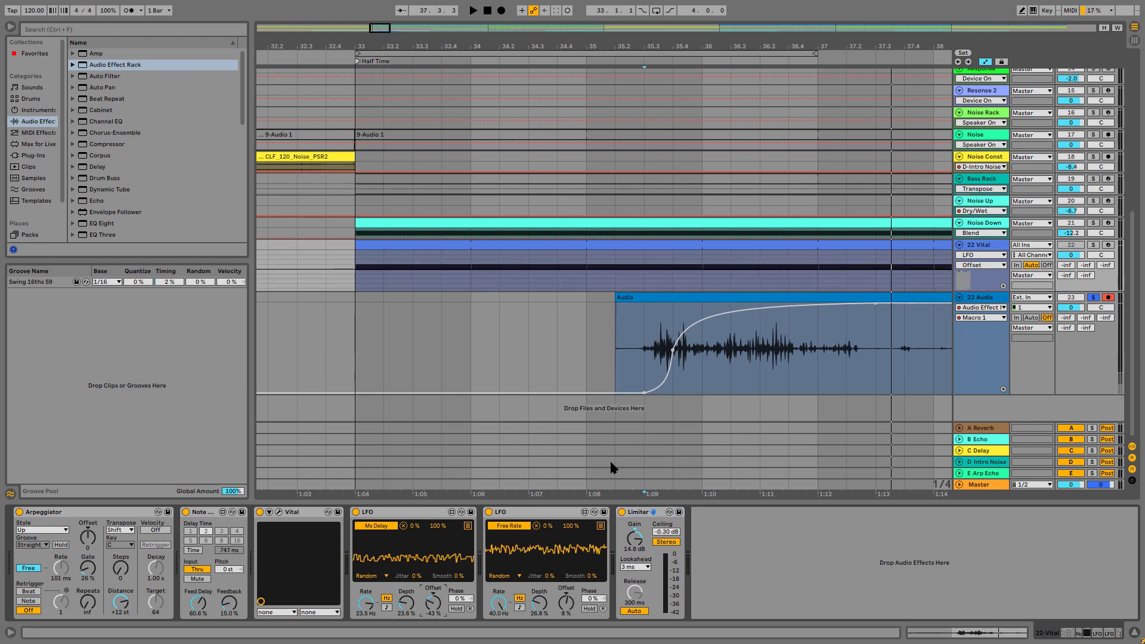
{"action": "key", "text": "a"}
{"action": "key", "text": "a"}
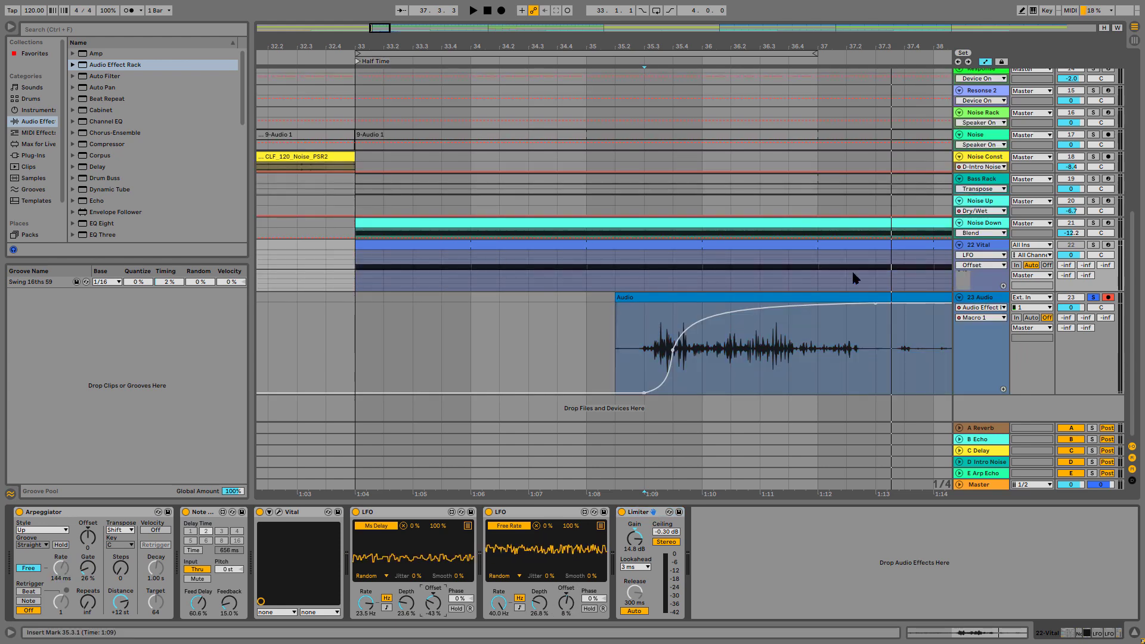
{"action": "left_click_drag", "start_coordinate": [976, 290], "coordinate": [976, 372]}
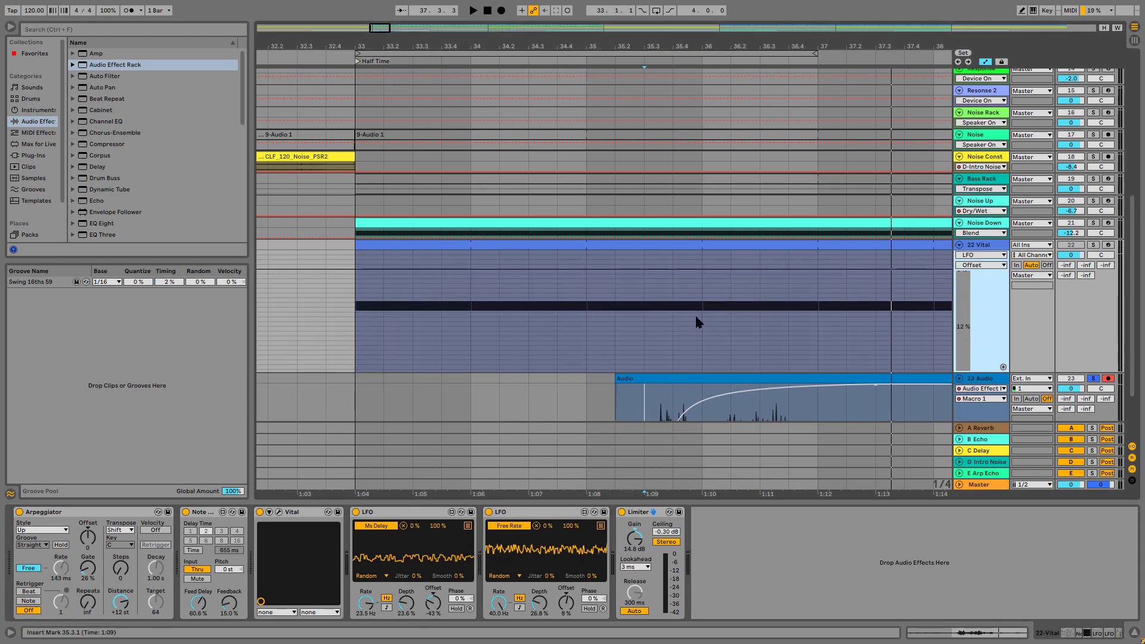
Solo 22 Vital and draw first-LFO Offset automation from about -49% at bar 33, peaking at 33.3 and falling back at bar 34
{"action": "scroll", "coordinate": [519, 321], "scroll_direction": "left", "scroll_amount": 1}
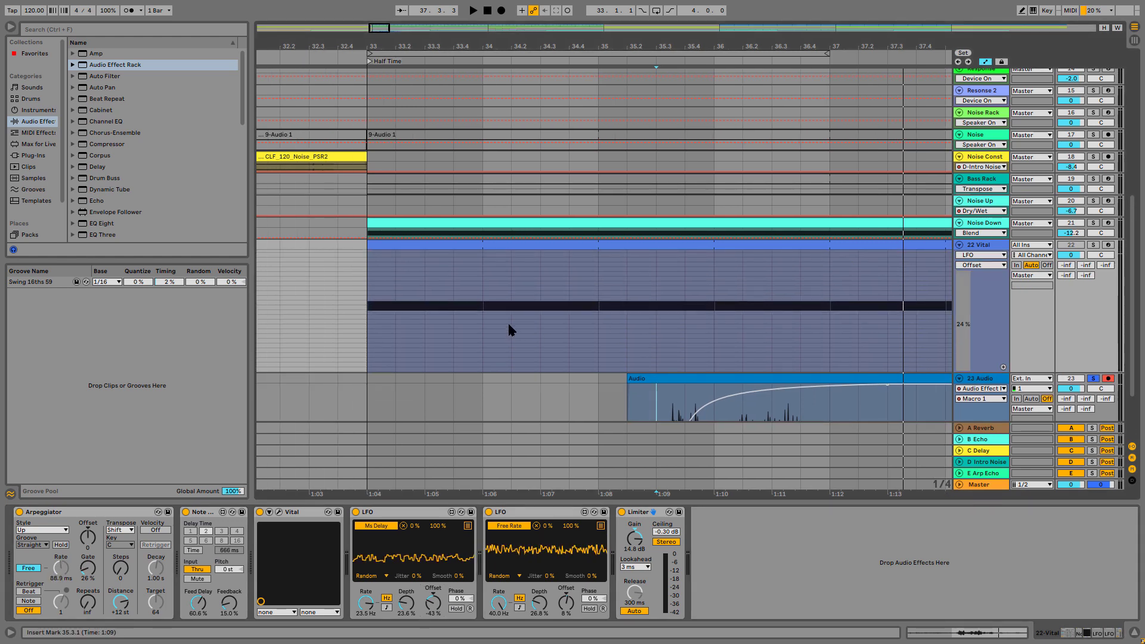
{"action": "left_click", "coordinate": [366, 335]}
{"action": "left_click", "coordinate": [1092, 244]}
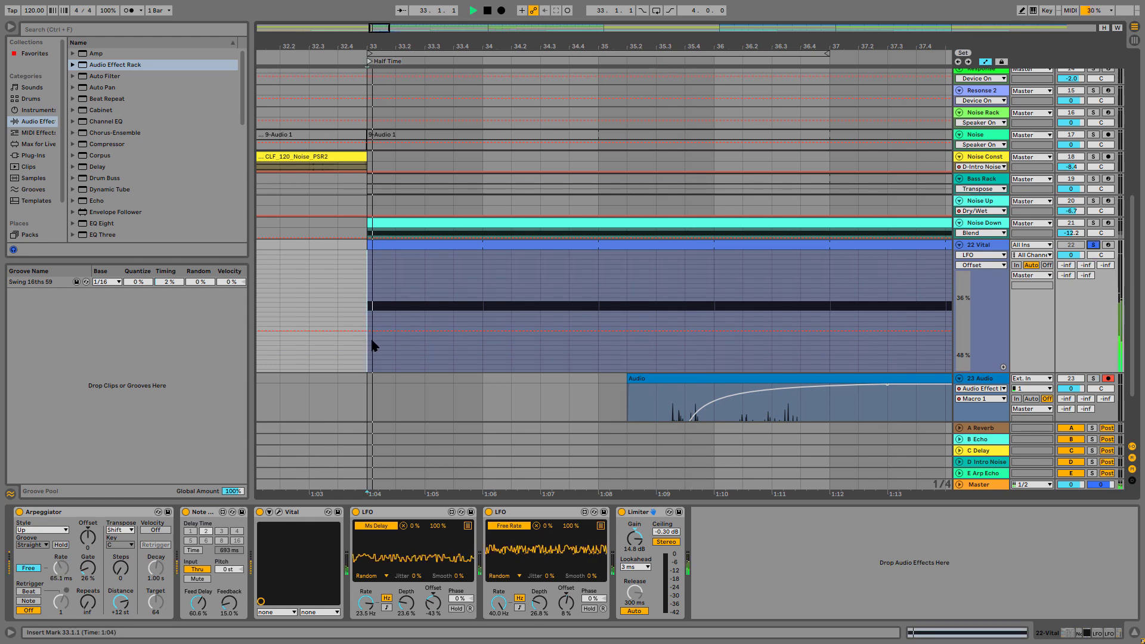
{"action": "key", "text": "space"}
{"action": "left_click_drag", "start_coordinate": [368, 330], "coordinate": [368, 360]}
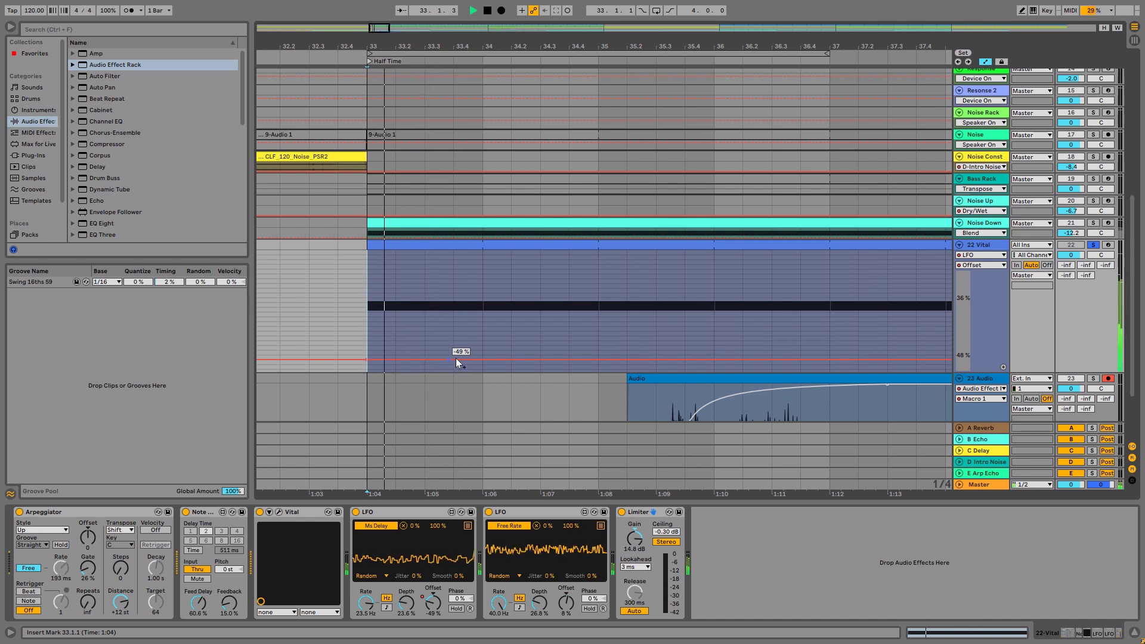
{"action": "mouse_move", "coordinate": [465, 360]}
{"action": "left_mouse_down"}
{"action": "mouse_move", "coordinate": [461, 276]}
{"action": "mouse_move", "coordinate": [424, 266]}
{"action": "mouse_move", "coordinate": [482, 359]}
{"action": "left_mouse_up"}
{"action": "key", "text": "space"}
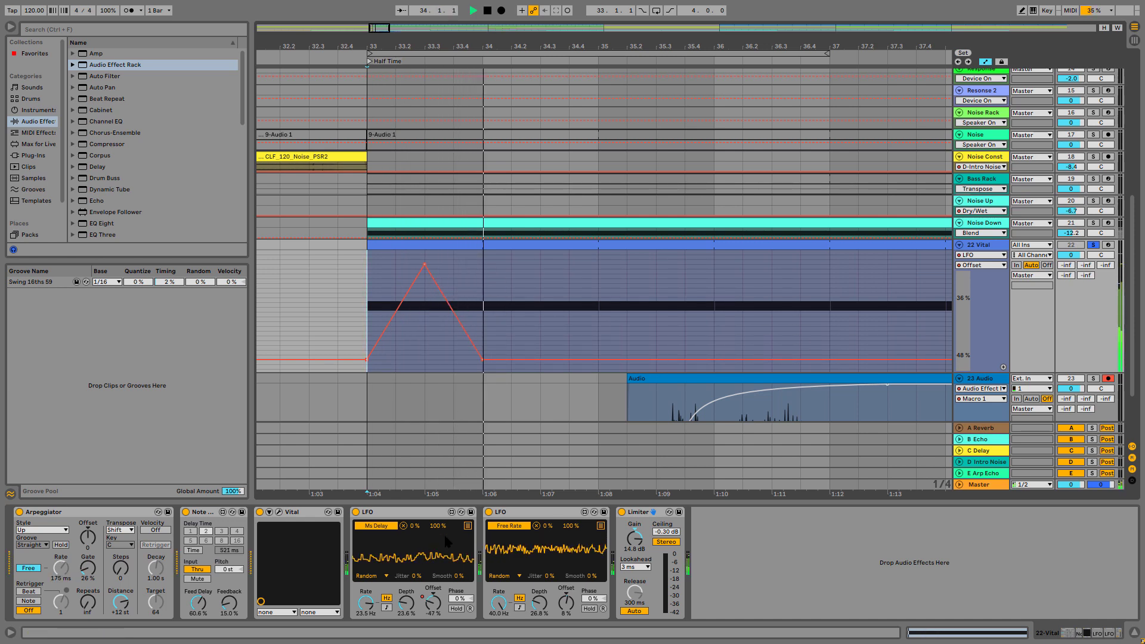
{"action": "key", "text": "space"}
Show the second LFO's Offset automation on the 22 Vital track and listen from 33.1.1
{"action": "left_click", "coordinate": [566, 602]}
{"action": "scroll", "coordinate": [388, 319], "scroll_direction": "left", "scroll_amount": 1}
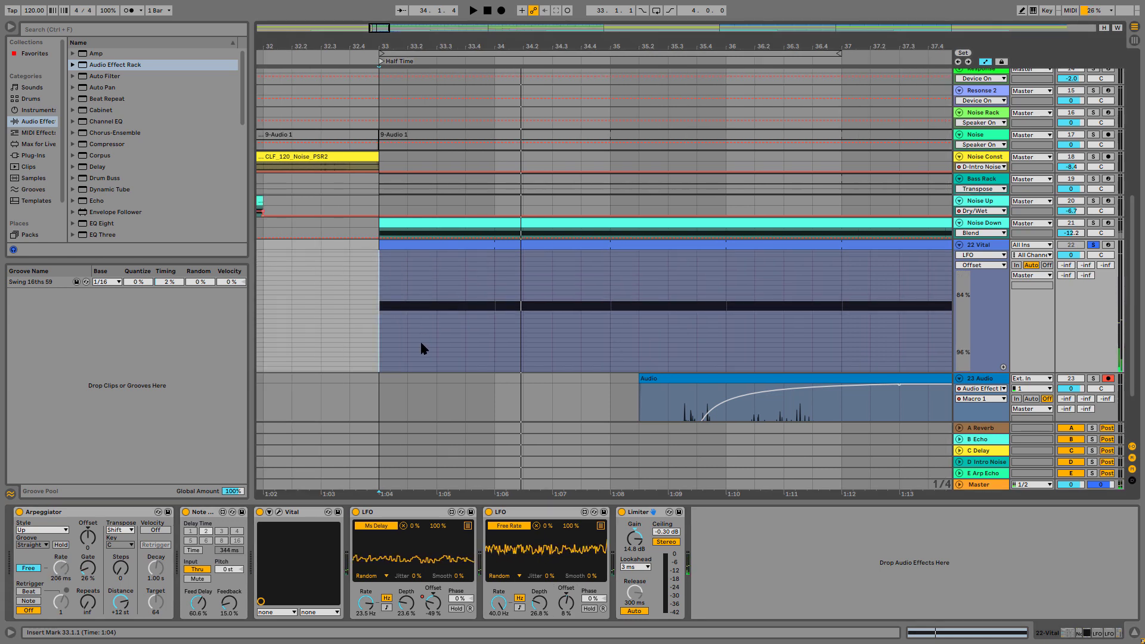
{"action": "scroll", "coordinate": [423, 353], "scroll_direction": "left", "scroll_amount": 1}
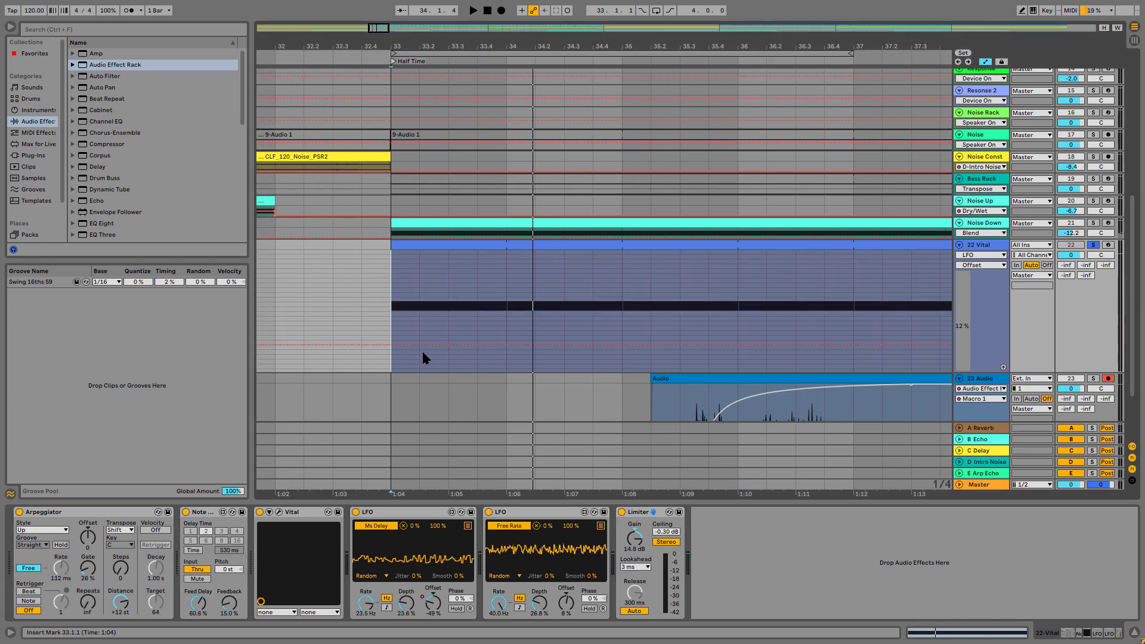
{"action": "key", "text": "space"}
{"action": "key", "text": "space"}
Draw second-LFO Offset automation from about 8% at bar 33, dipping at 33.3 and returning to 8% at bar 34, and play it back
{"action": "key", "text": "space"}
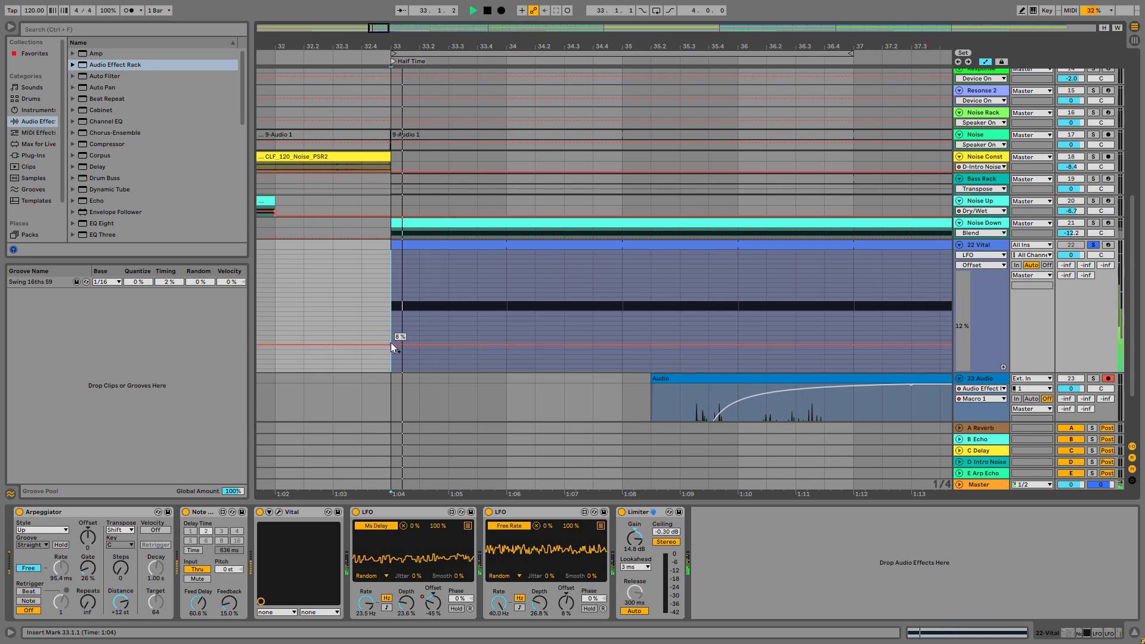
{"action": "key", "text": "space"}
{"action": "left_click_drag", "start_coordinate": [391, 343], "coordinate": [391, 372]}
{"action": "key", "text": "ctrl+z"}
{"action": "key", "text": "space"}
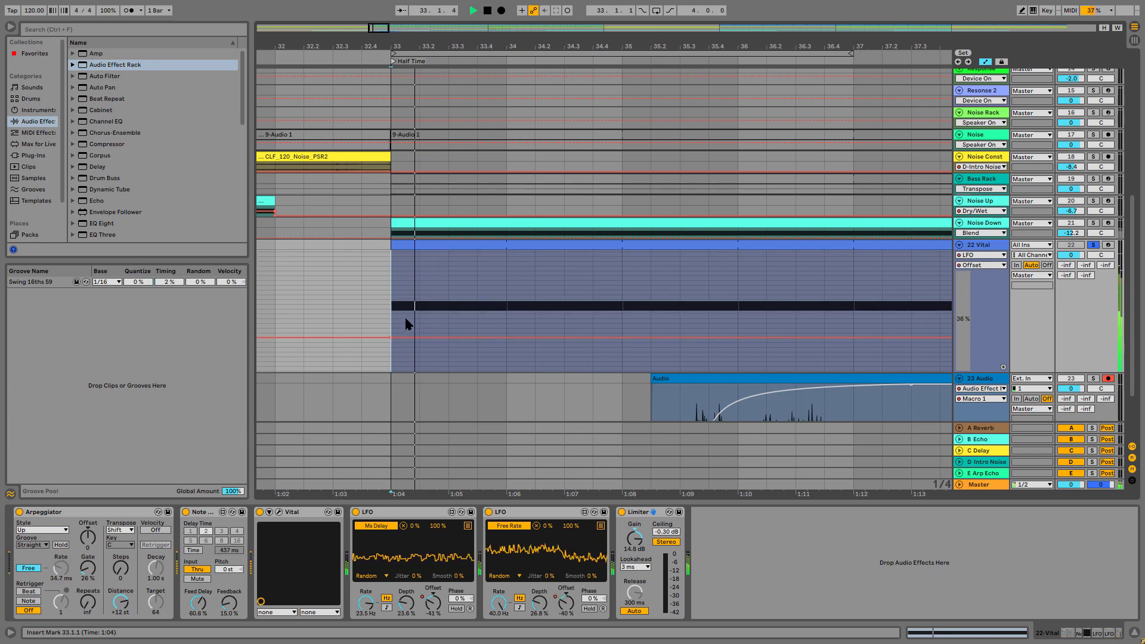
{"action": "key", "text": "space"}
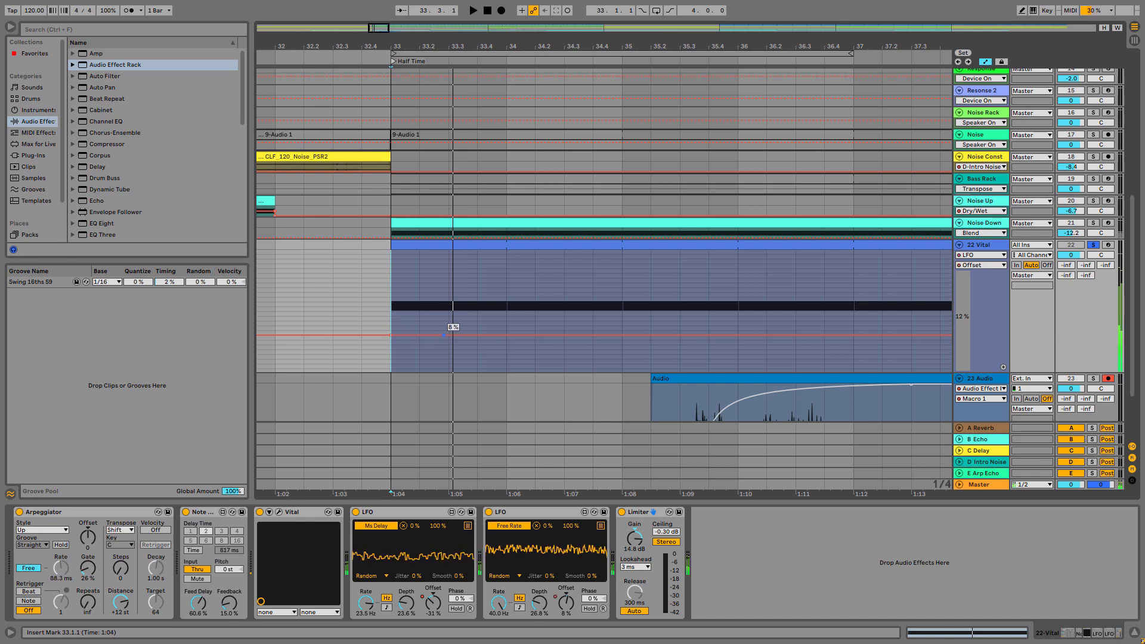
{"action": "left_click_drag", "start_coordinate": [448, 335], "coordinate": [500, 356]}
{"action": "left_click_drag", "start_coordinate": [501, 332], "coordinate": [502, 348]}
{"action": "key", "text": "space"}
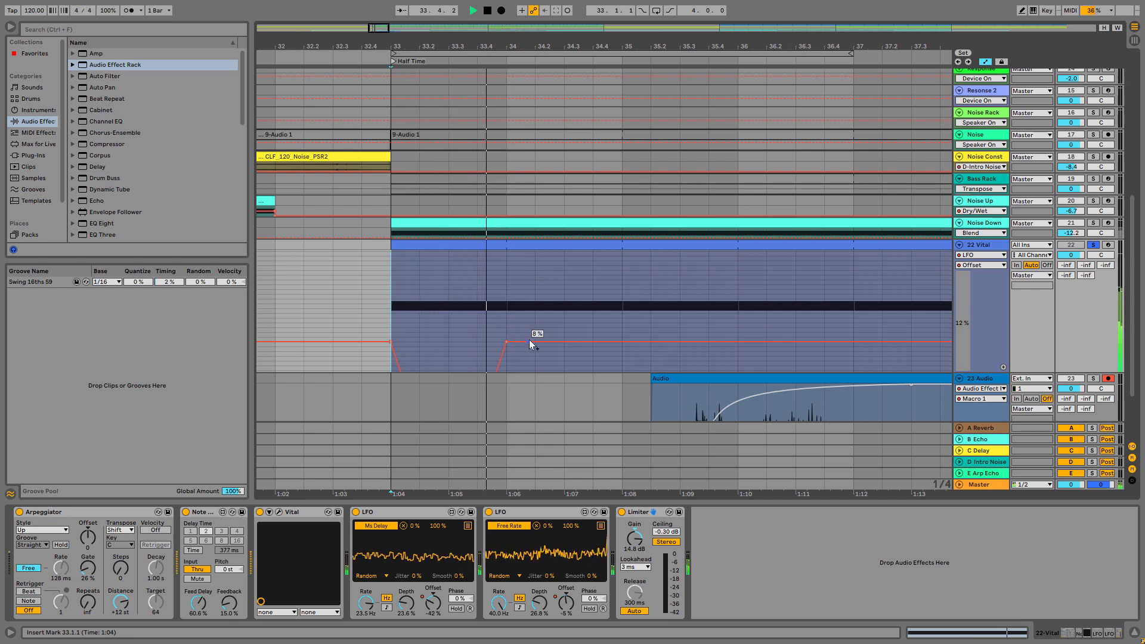
{"action": "key", "text": "space"}
{"action": "key", "text": "space"}
{"action": "key", "text": "space"}
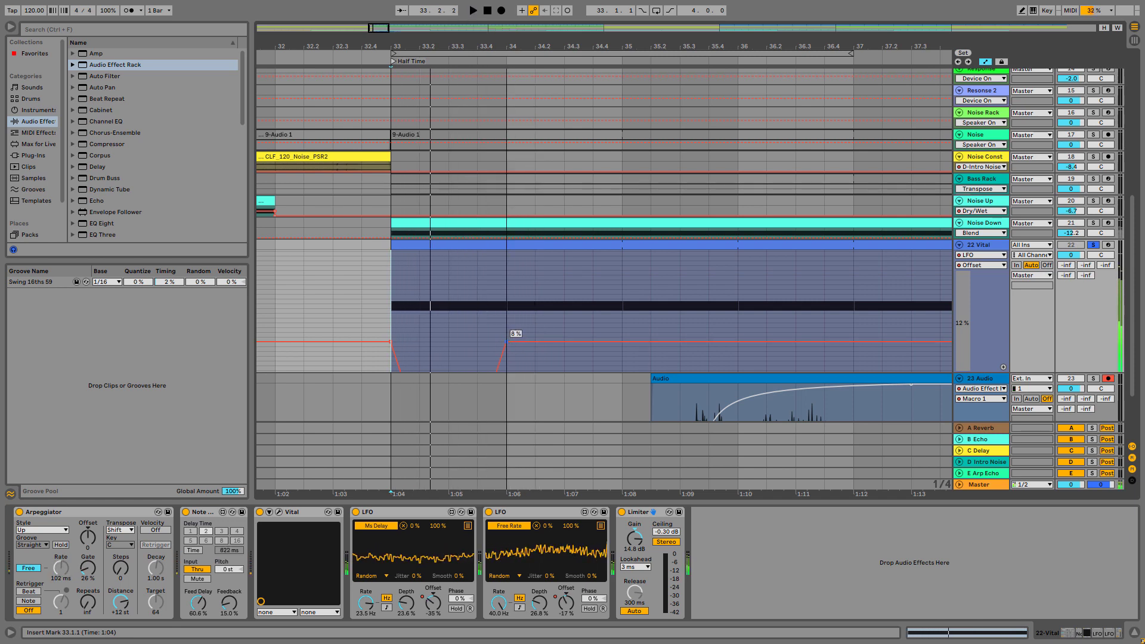
Raise the second-LFO Offset points at bars 33 and 34 to about 24% and replay from 33.1.1
{"action": "left_click_drag", "start_coordinate": [516, 342], "coordinate": [516, 264]}
{"action": "left_click_drag", "start_coordinate": [391, 343], "coordinate": [391, 265]}
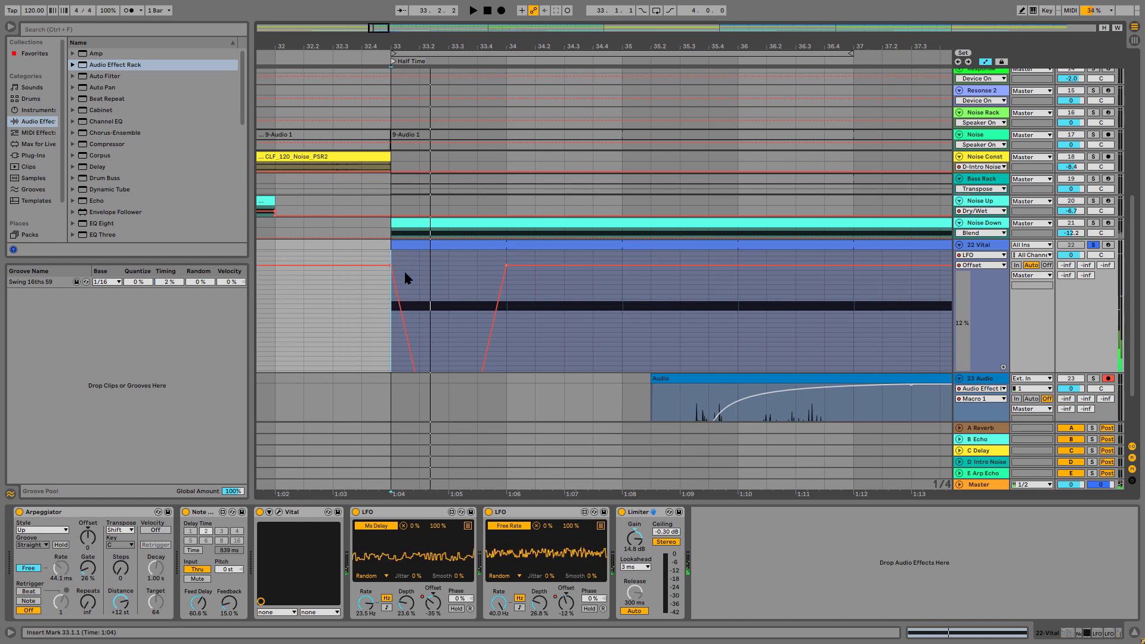
{"action": "key", "text": "space"}
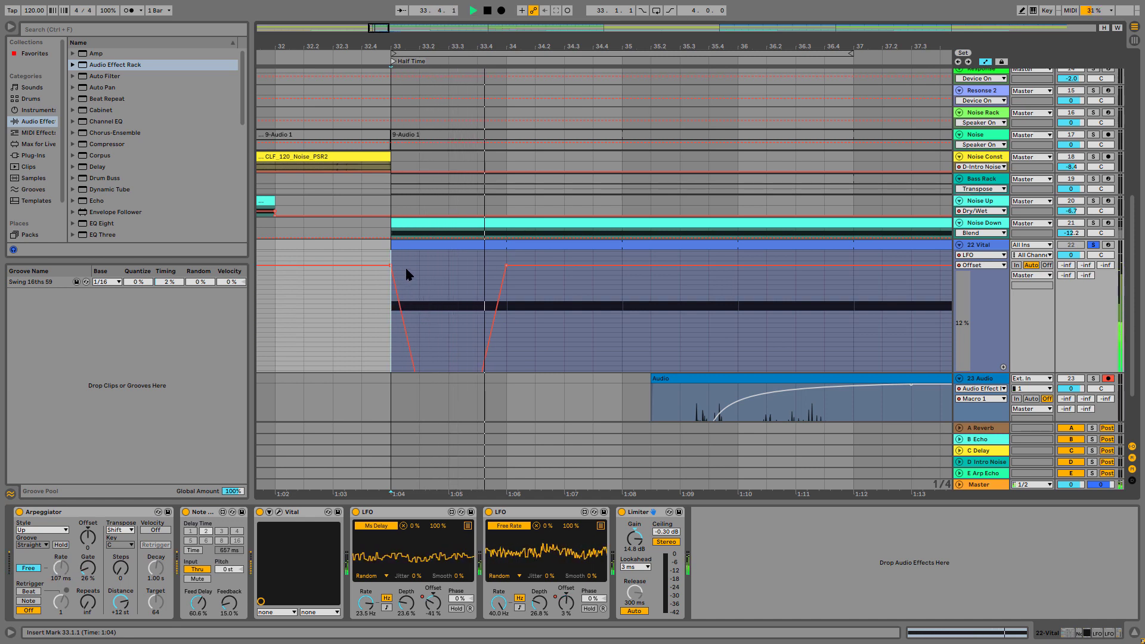
{"action": "key", "text": "space"}
{"action": "key", "text": "space"}
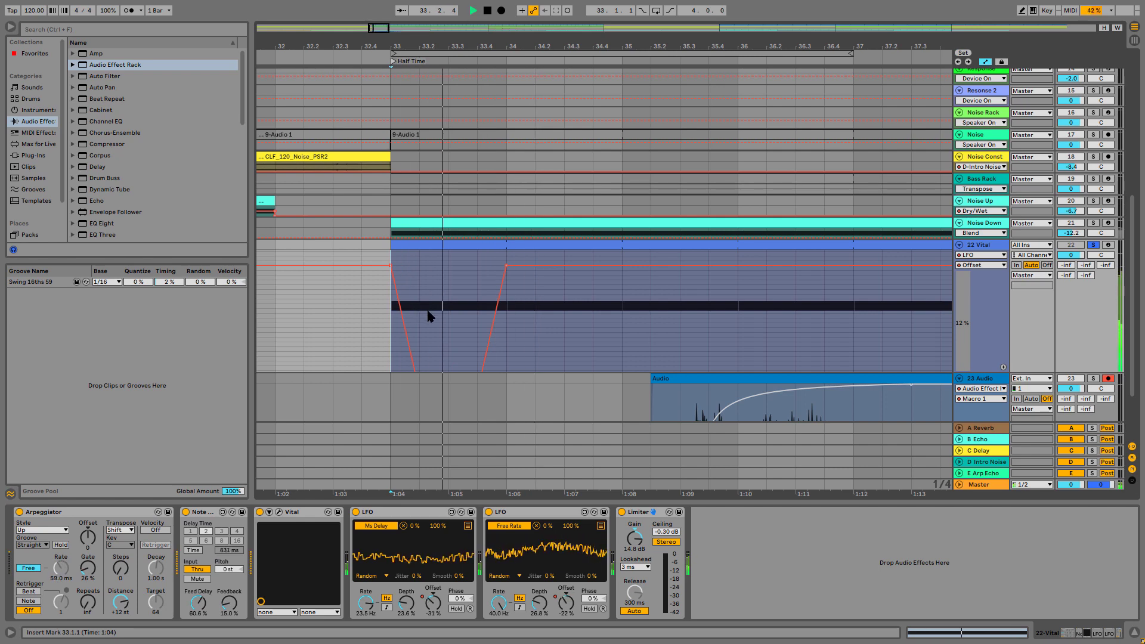
{"action": "key", "text": "space"}
Open the 22 Vital clip, set its loop length to 2 bars and extend the G3 note to fill the loop
{"action": "double_click", "coordinate": [549, 243]}
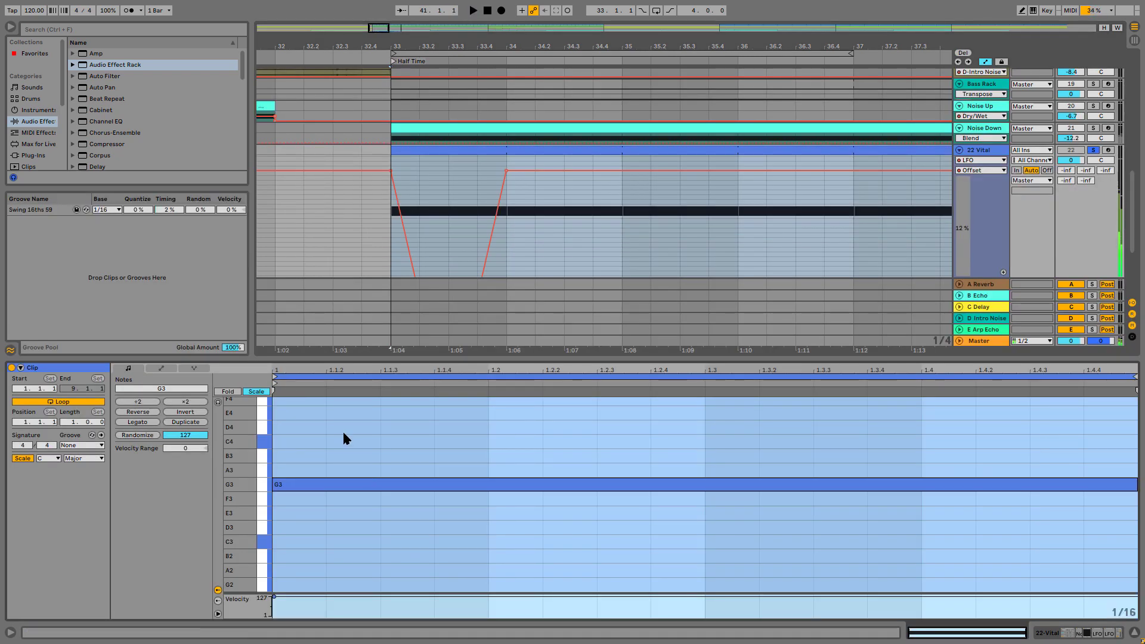
{"action": "left_click", "coordinate": [72, 420]}
{"action": "type", "text": "2"}
{"action": "key", "text": "Return"}
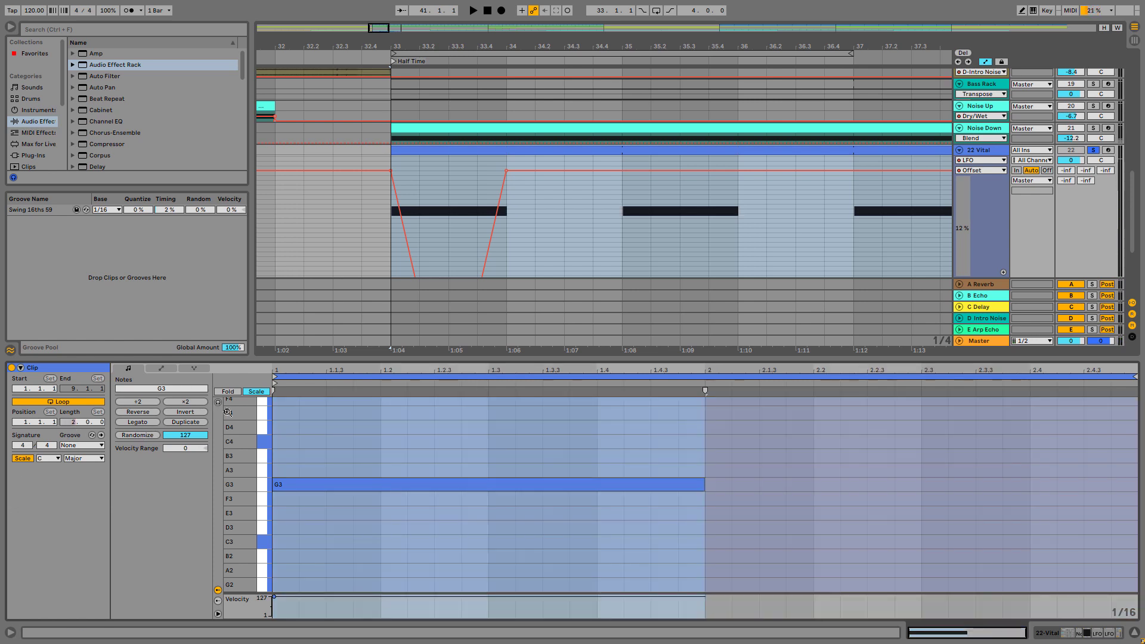
{"action": "left_click", "coordinate": [757, 451]}
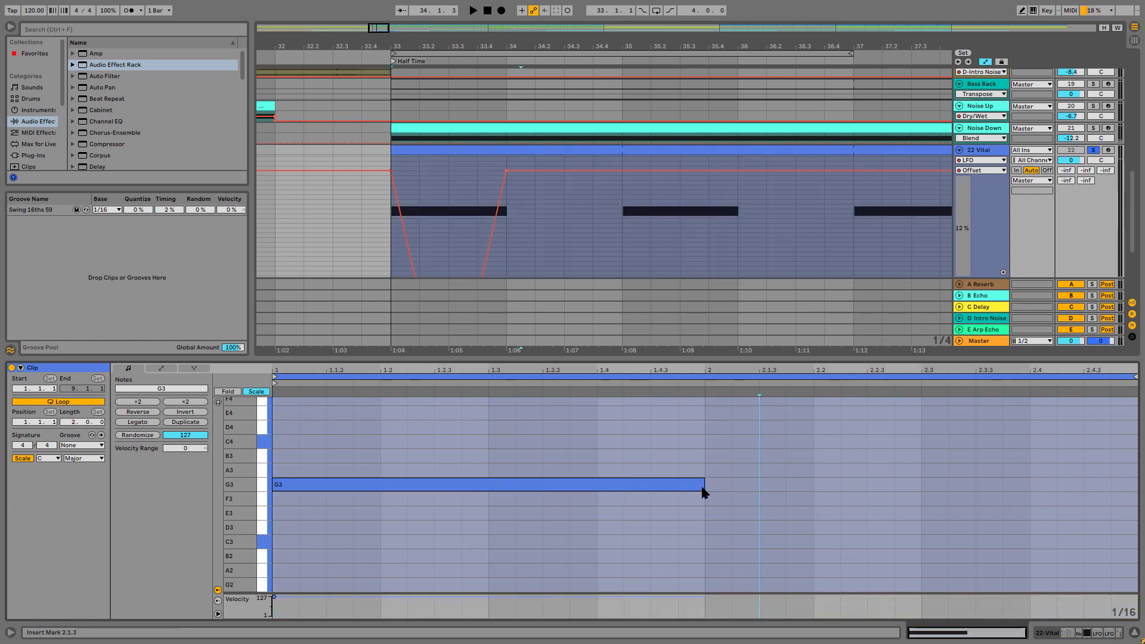
{"action": "left_click_drag", "start_coordinate": [706, 485], "coordinate": [1136, 485]}
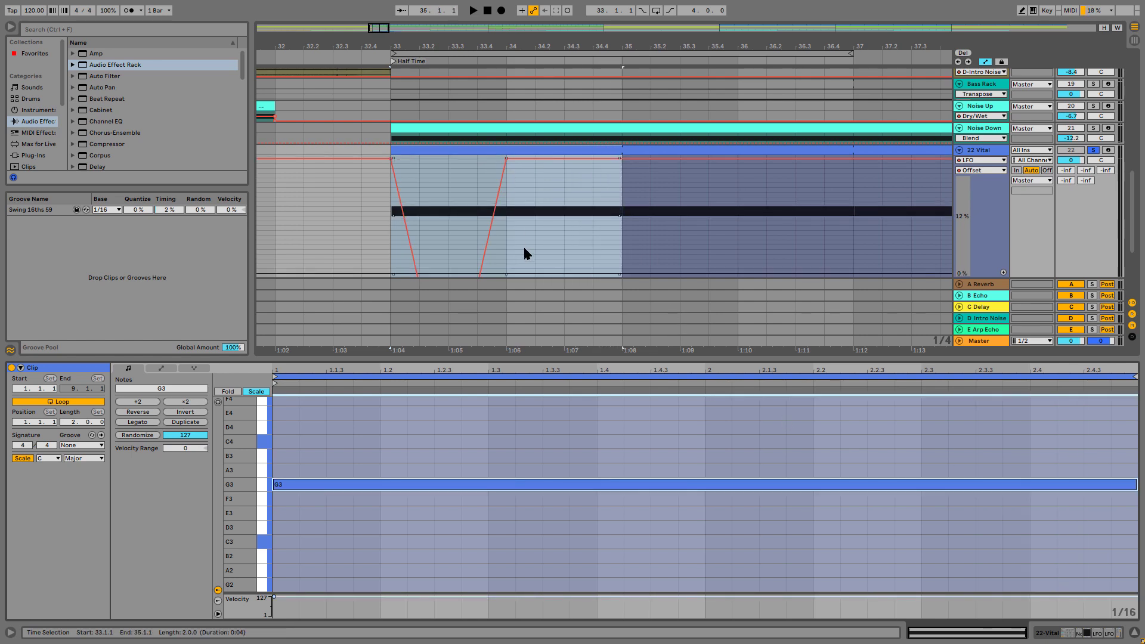
Stretch the second-LFO Offset automation between 33.1.1 and 34.1.1 so that it ends at 35.1.1
{"action": "left_click", "coordinate": [507, 242]}
{"action": "left_click_drag", "start_coordinate": [506, 239], "coordinate": [388, 238]}
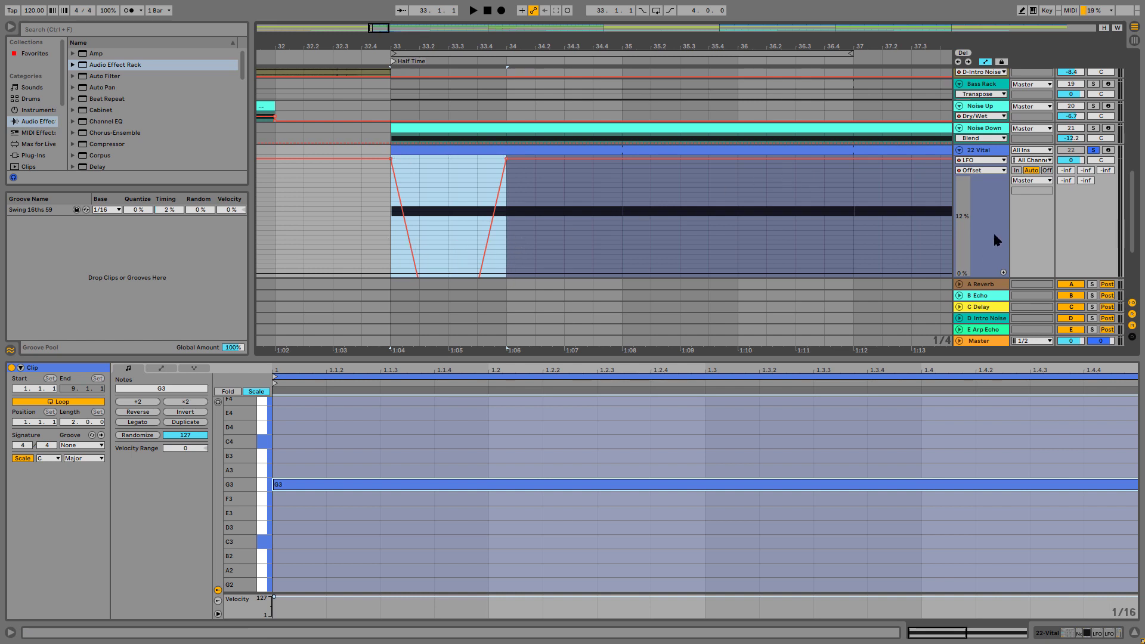
{"action": "scroll", "coordinate": [994, 239], "scroll_direction": "down", "scroll_amount": 2}
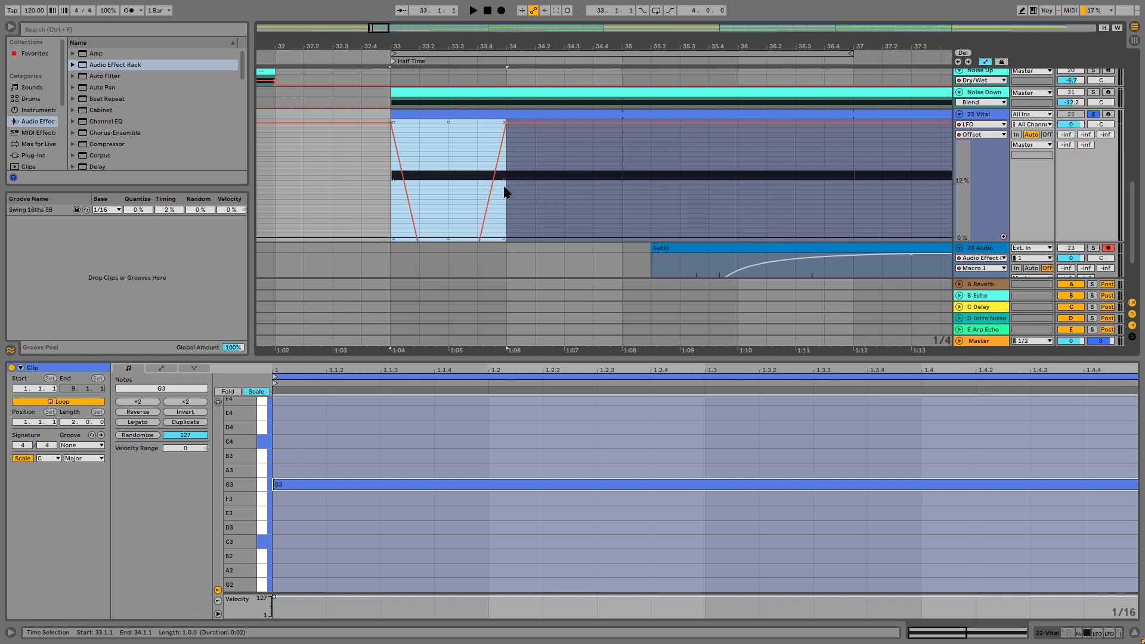
{"action": "left_click_drag", "start_coordinate": [501, 179], "coordinate": [621, 179]}
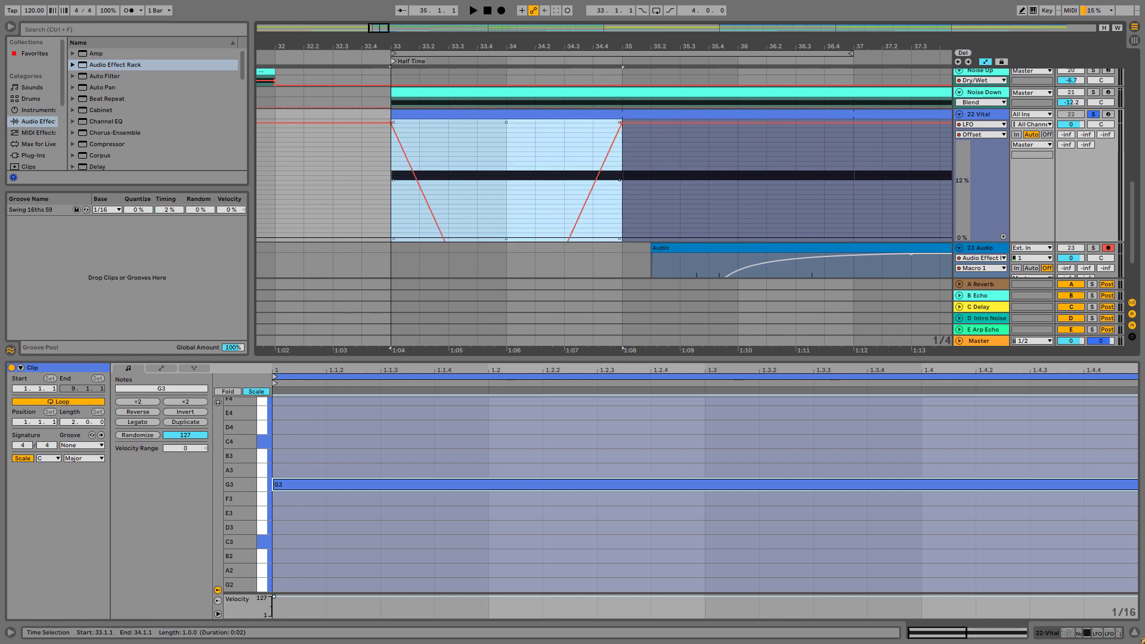
Show the first LFO's Offset automation on 22 Vital and delete its peak between 33.1.1 and 34.1.1
{"action": "double_click", "coordinate": [990, 115]}
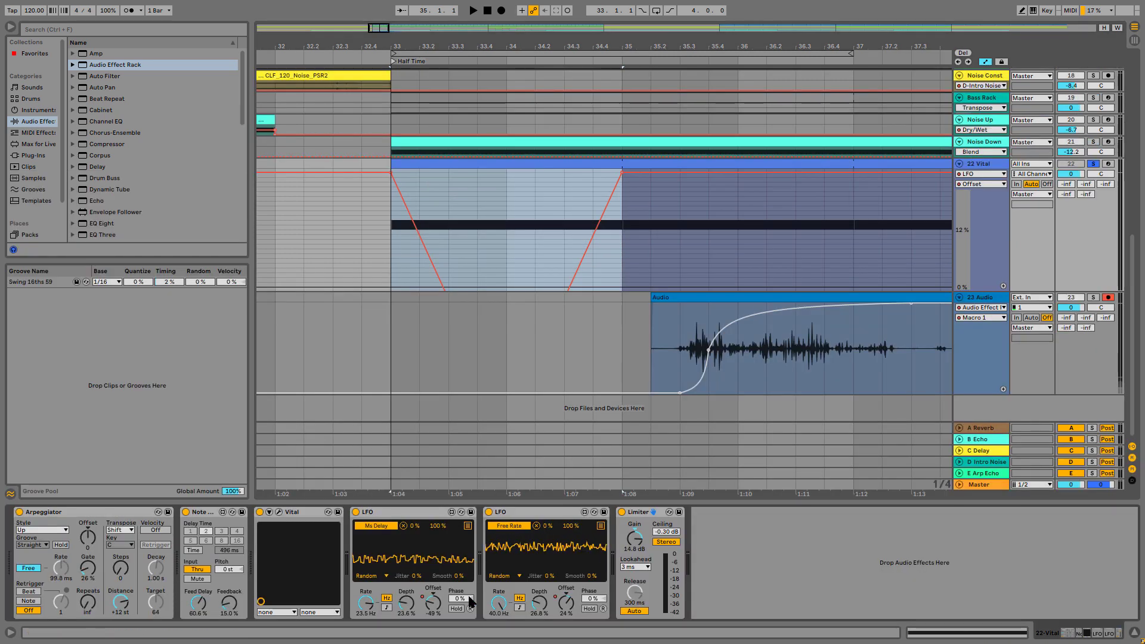
{"action": "left_click", "coordinate": [432, 603]}
{"action": "left_click_drag", "start_coordinate": [502, 206], "coordinate": [393, 221]}
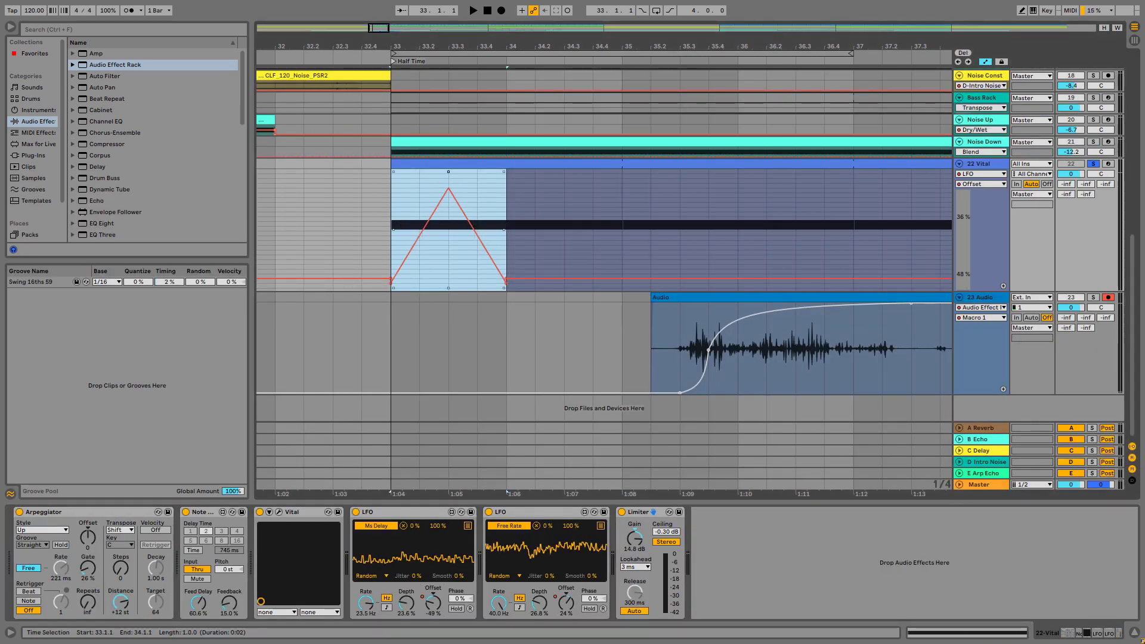
{"action": "left_click_drag", "start_coordinate": [448, 172], "coordinate": [449, 201]}
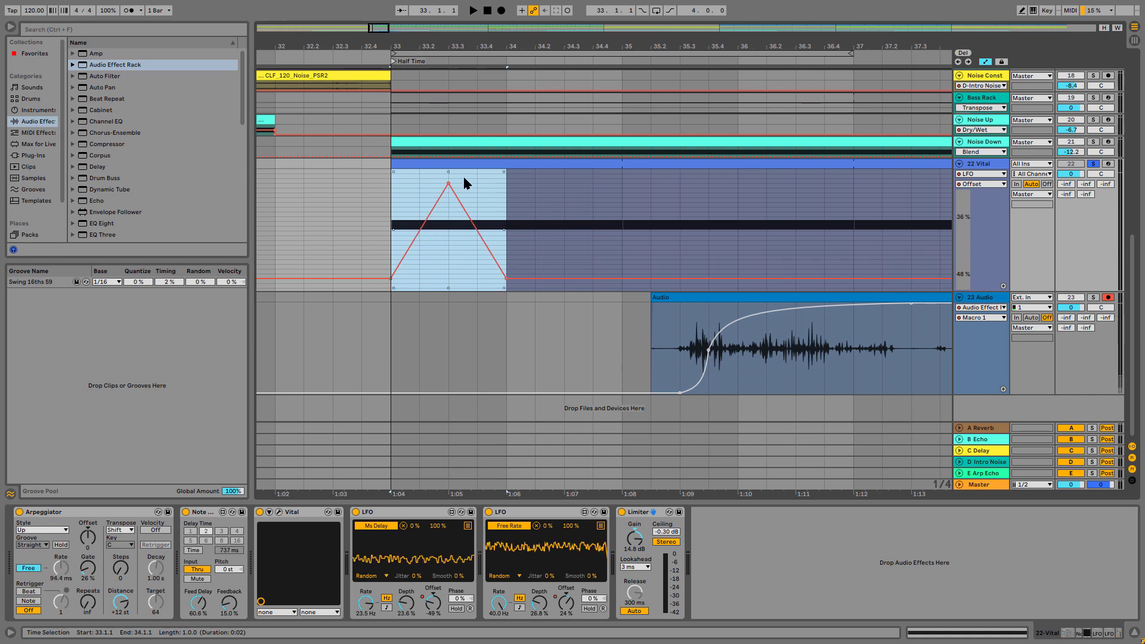
{"action": "key", "text": "Delete"}
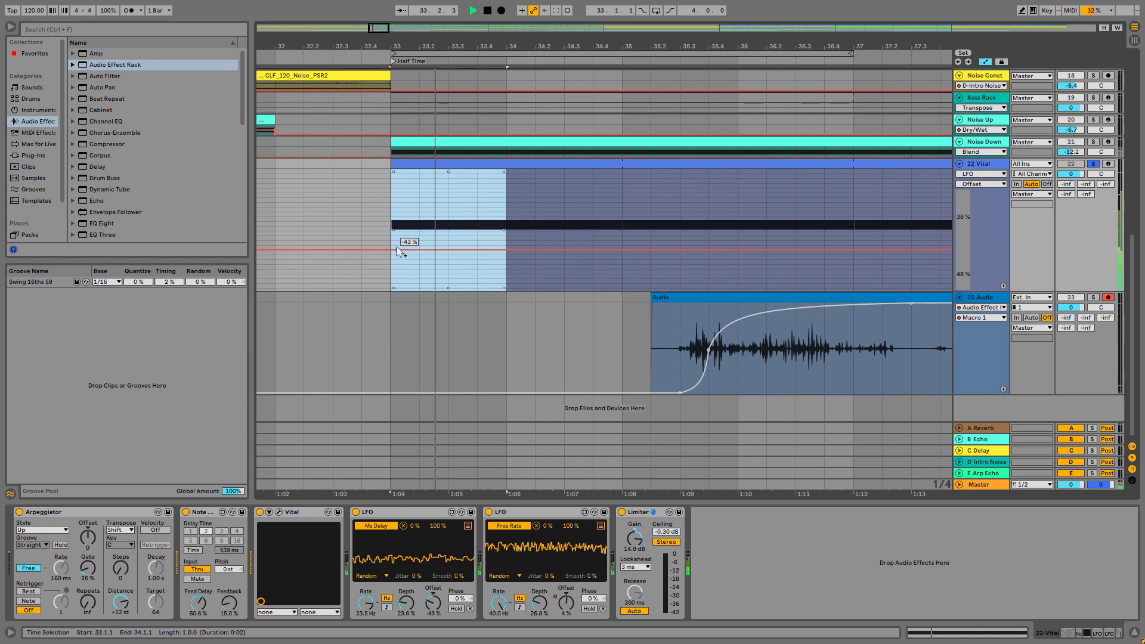
Redraw the first-LFO Offset automation from 92% at bar 33, down to about 34% at bar 34 and back at bar 35, then play it
{"action": "key", "text": "space"}
{"action": "left_click_drag", "start_coordinate": [391, 249], "coordinate": [391, 197]}
{"action": "key", "text": "space"}
{"action": "key", "text": "space"}
{"action": "key", "text": "space"}
{"action": "key", "text": "space"}
{"action": "left_click_drag", "start_coordinate": [503, 198], "coordinate": [506, 276]}
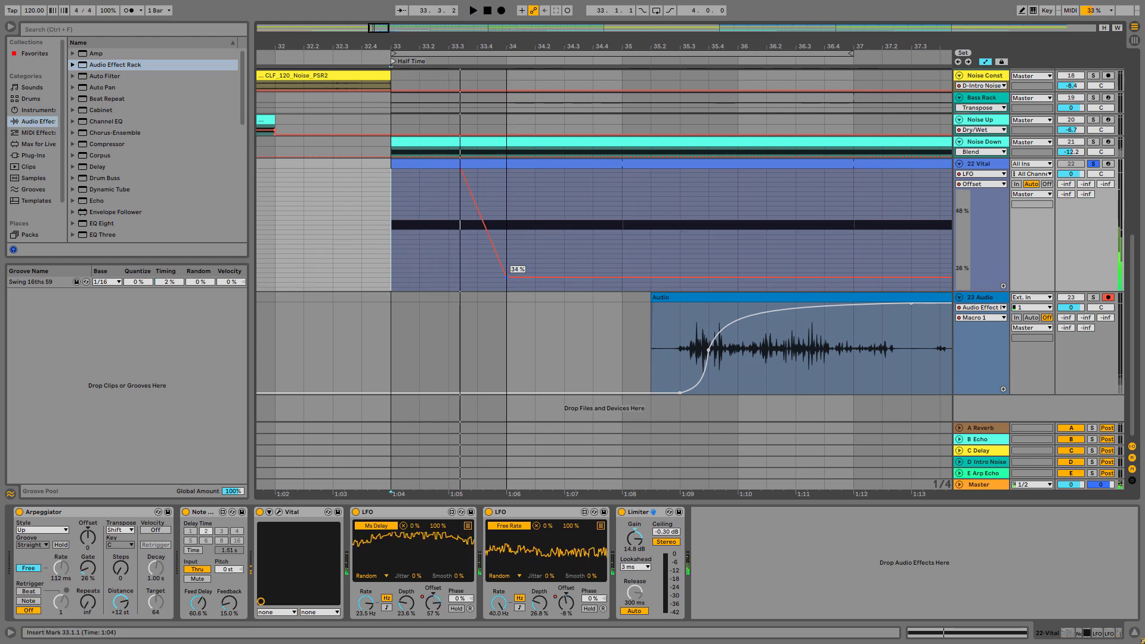
{"action": "left_click_drag", "start_coordinate": [615, 274], "coordinate": [622, 207]}
{"action": "key", "text": "space"}
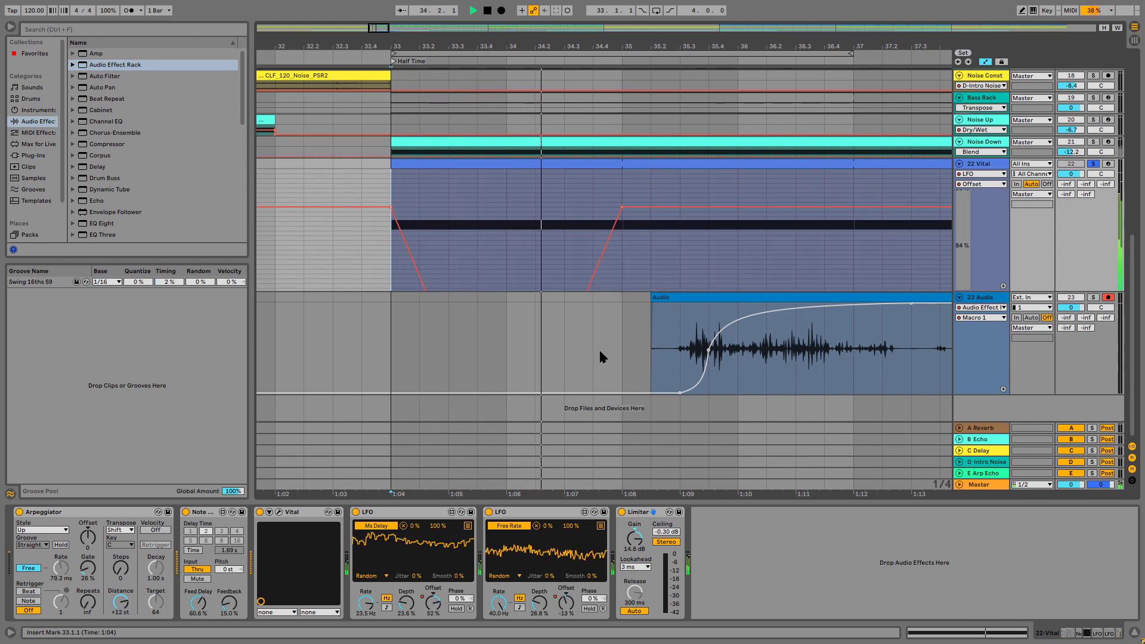
{"action": "key", "text": "space"}
{"action": "key", "text": "space"}
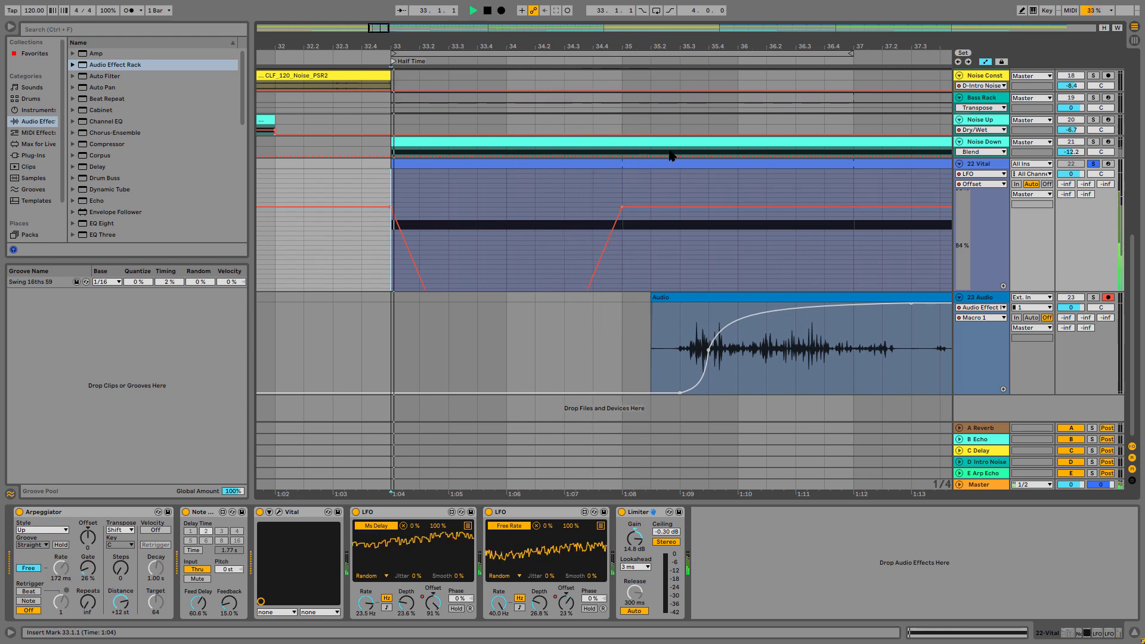
Split the 22 Vital clip at 35.1.1, remove everything after the split and replay from 33.1.1
{"action": "left_click", "coordinate": [621, 192]}
{"action": "key", "text": "space"}
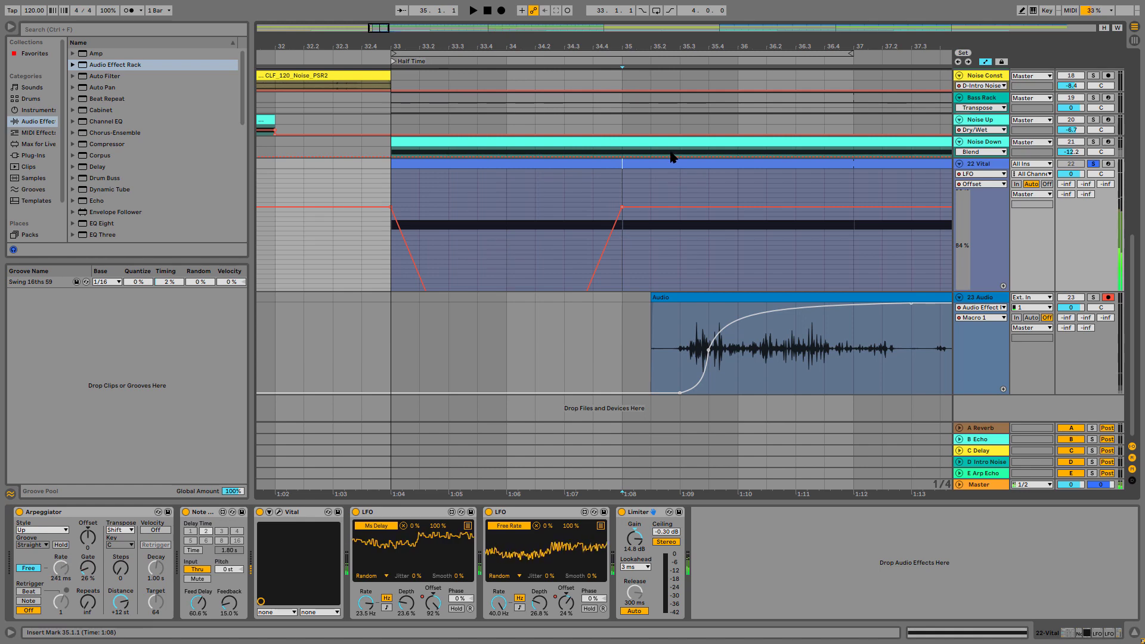
{"action": "key", "text": "ctrl+e"}
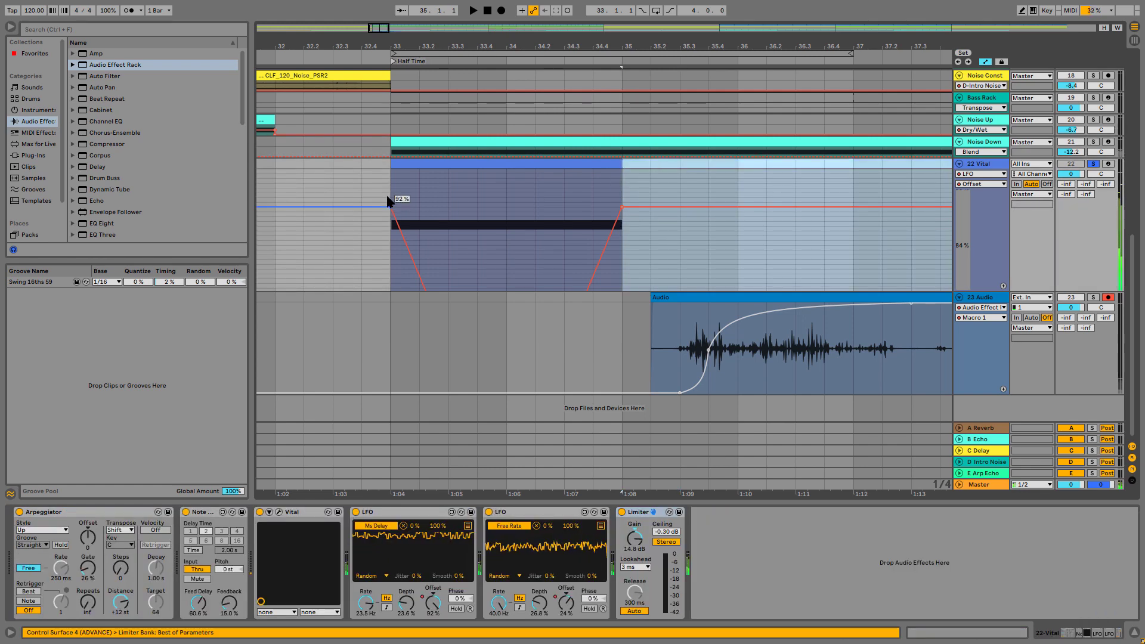
{"action": "left_click", "coordinate": [388, 197]}
{"action": "key", "text": "space"}
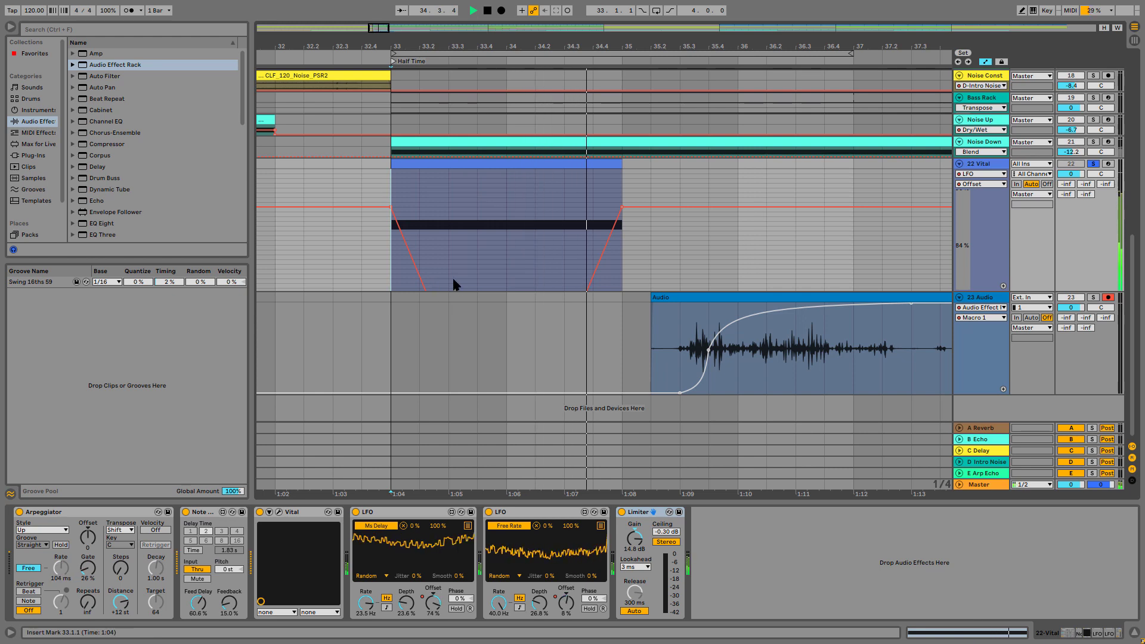
Lower the first-LFO Offset dip at bar 34 to about -99% and play the clip
{"action": "left_click", "coordinate": [433, 607]}
{"action": "scroll", "coordinate": [523, 211], "scroll_direction": "down", "scroll_amount": 5}
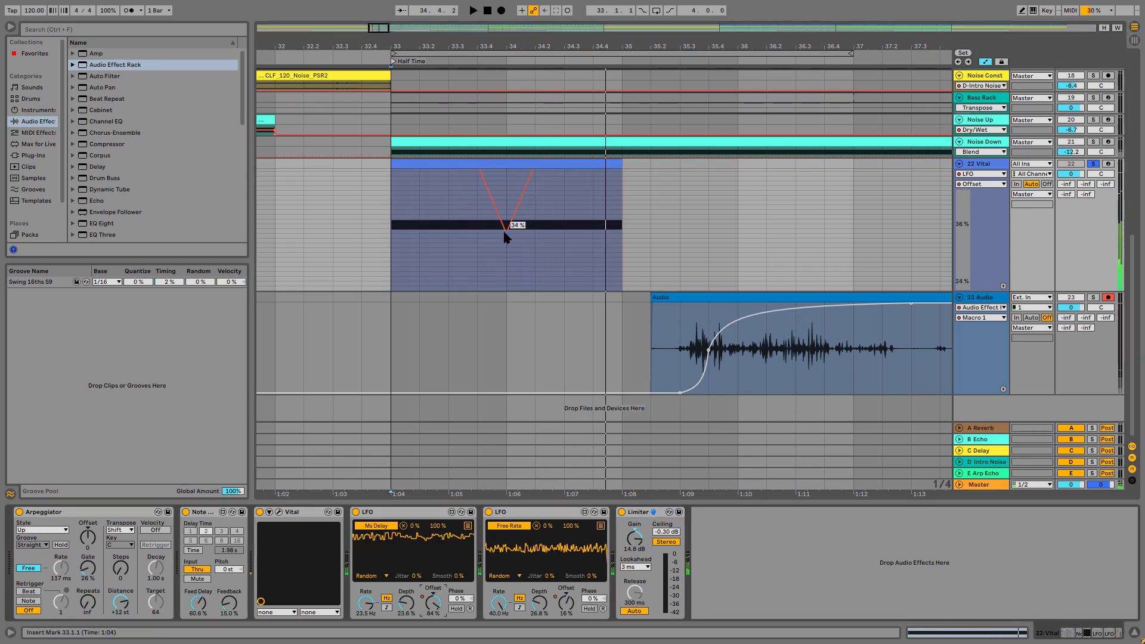
{"action": "left_click_drag", "start_coordinate": [504, 237], "coordinate": [507, 290]}
{"action": "key", "text": "space"}
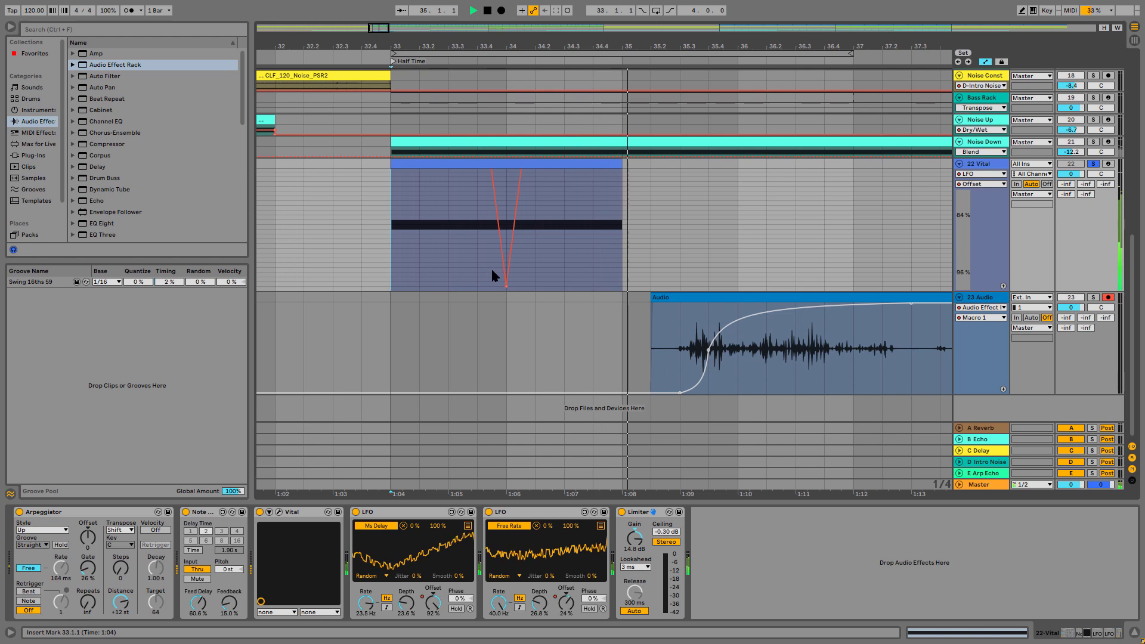
Show the second LFO's Offset automation, lower its dip at bar 34 to about -84% and replay from 33.1.1
{"action": "left_click", "coordinate": [564, 603]}
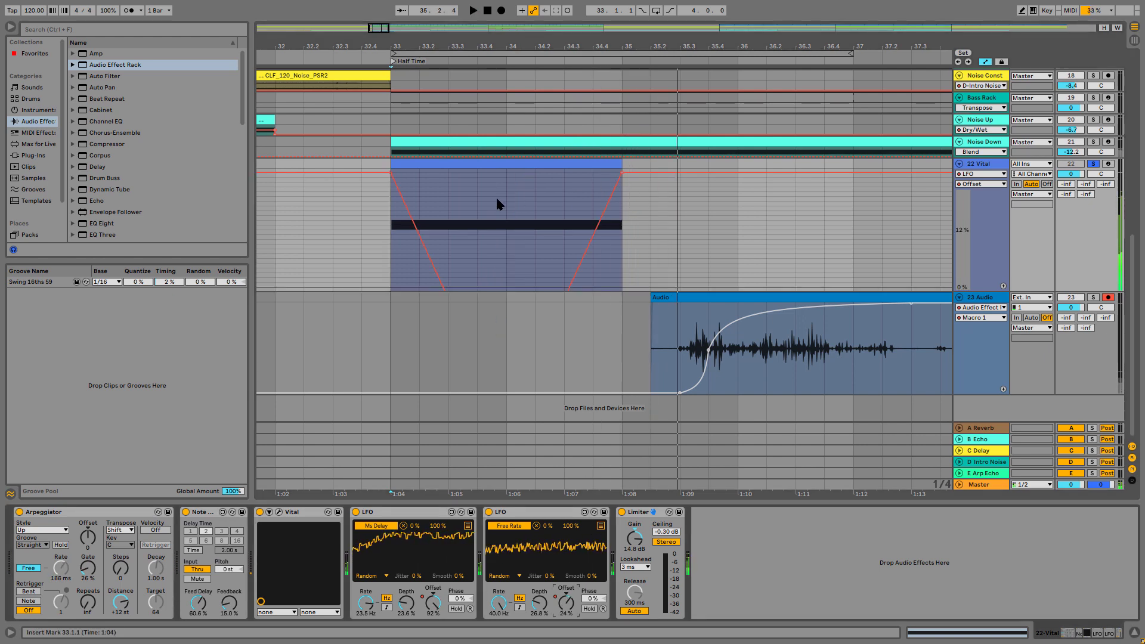
{"action": "scroll", "coordinate": [449, 190], "scroll_direction": "up", "scroll_amount": 1}
{"action": "scroll", "coordinate": [450, 191], "scroll_direction": "down", "scroll_amount": 5}
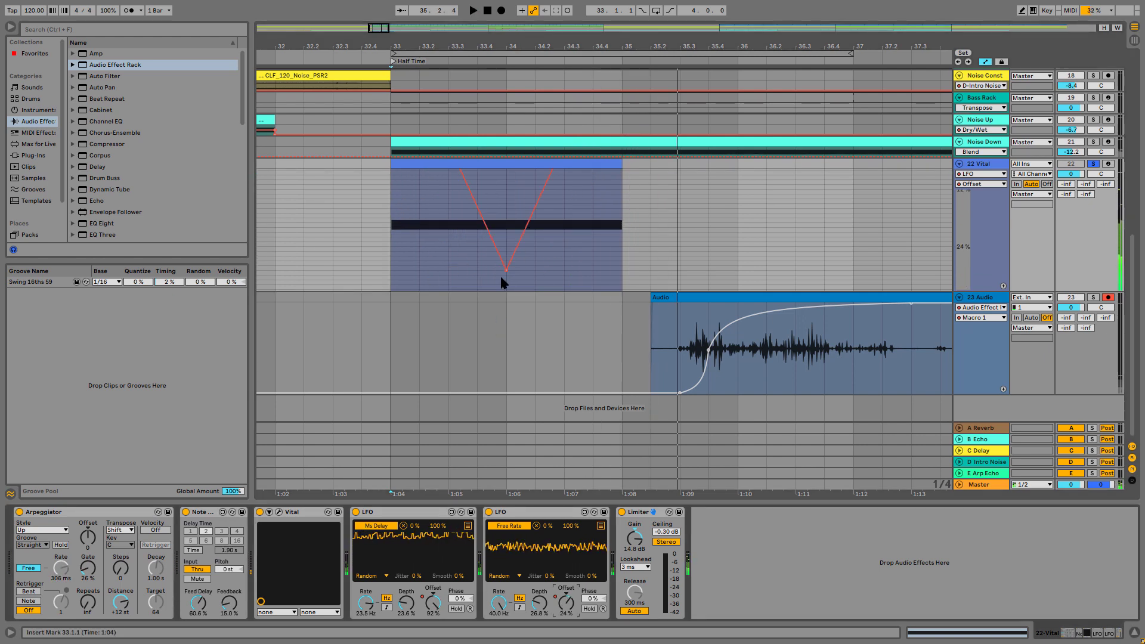
{"action": "left_click_drag", "start_coordinate": [502, 272], "coordinate": [506, 192]}
{"action": "key", "text": "space"}
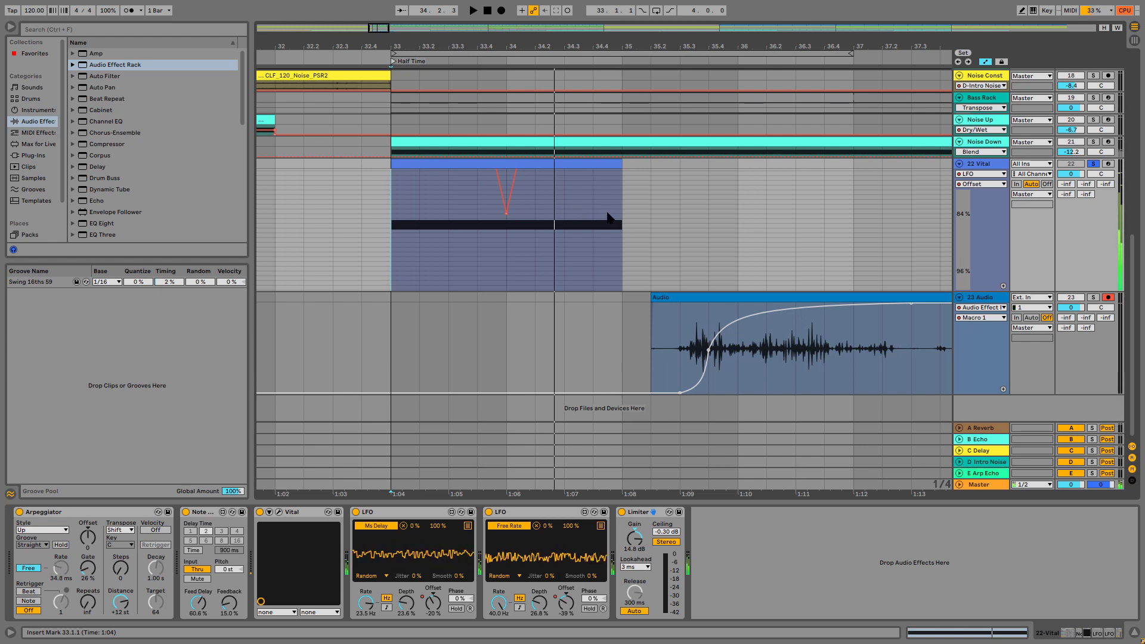
{"action": "key", "text": "space"}
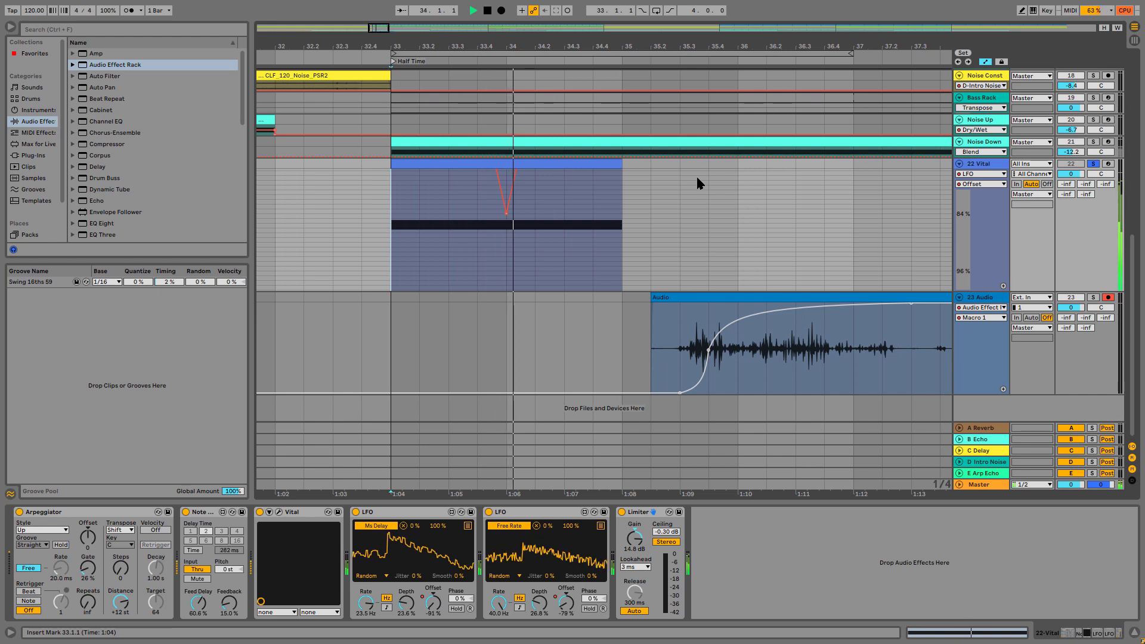
{"action": "key", "text": "space"}
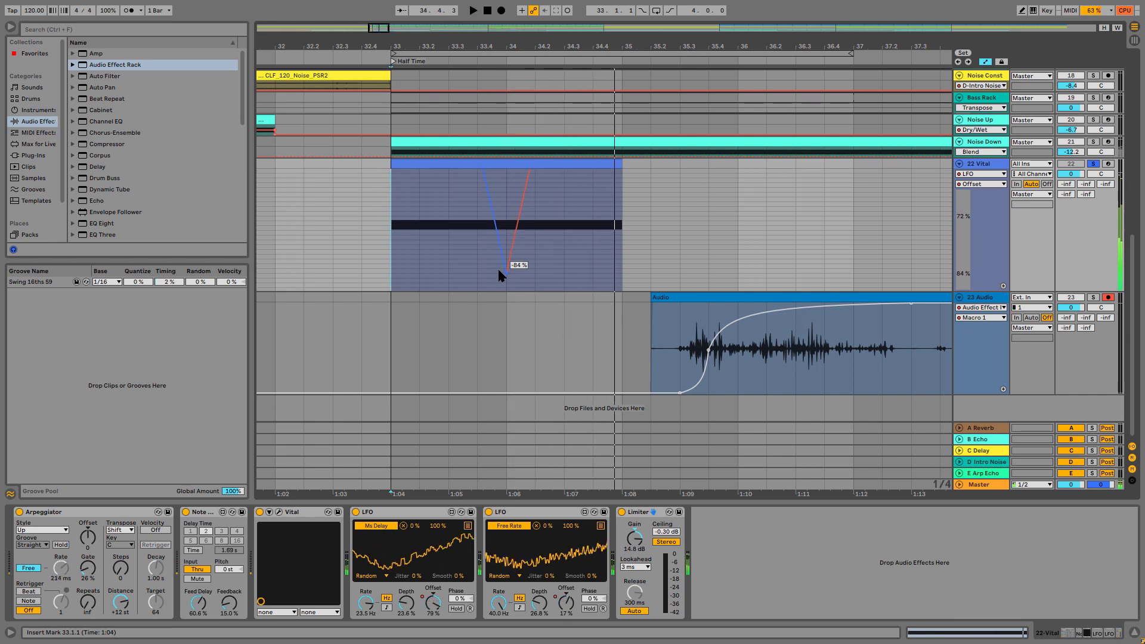
Raise the second-LFO Offset dip at bar 34, curve the fall leading to it and play the result
{"action": "left_click_drag", "start_coordinate": [506, 272], "coordinate": [506, 199]}
{"action": "key", "text": "space"}
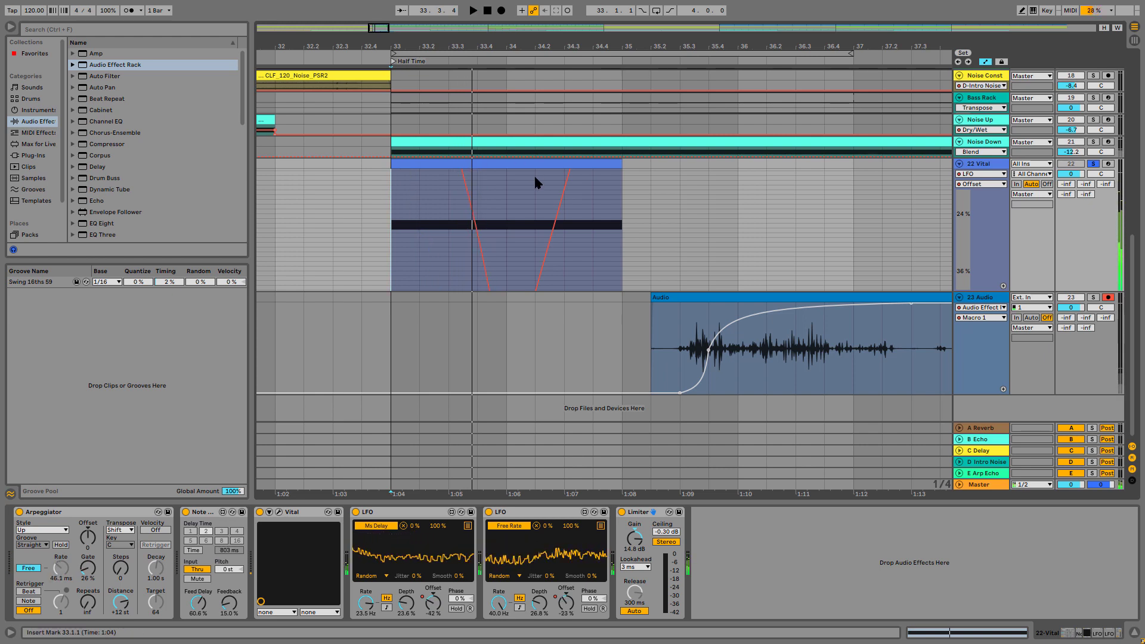
Open the Vital synth, move the Filter 1 blend to its middle band-pass position and listen to the result
{"action": "left_click", "coordinate": [279, 512]}
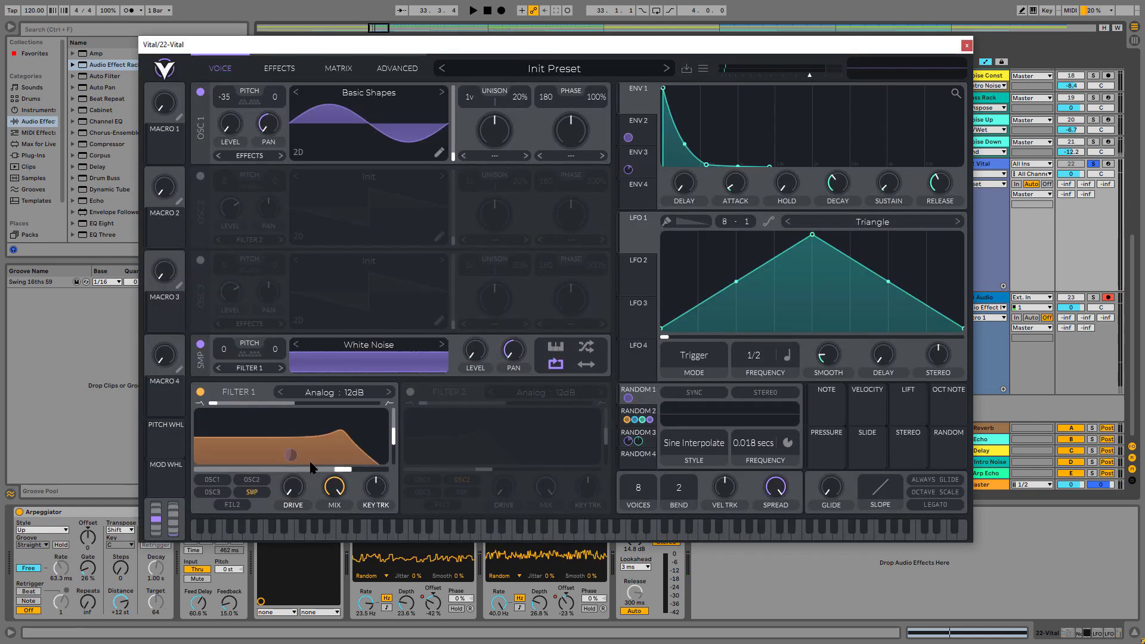
{"action": "left_click_drag", "start_coordinate": [223, 405], "coordinate": [300, 403]}
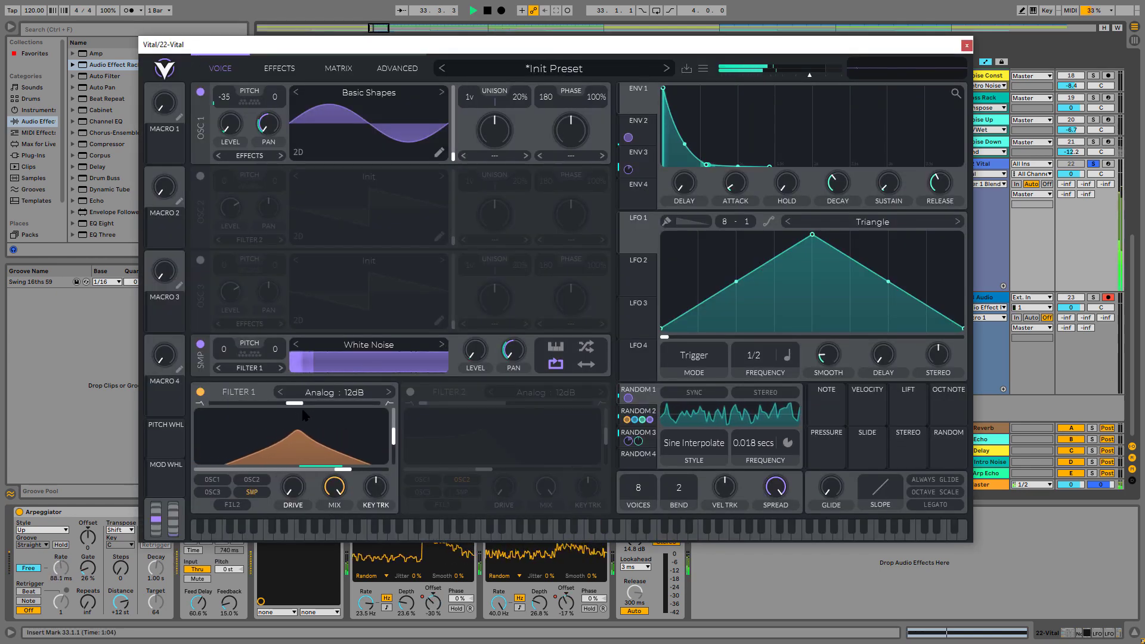
{"action": "key", "text": "space"}
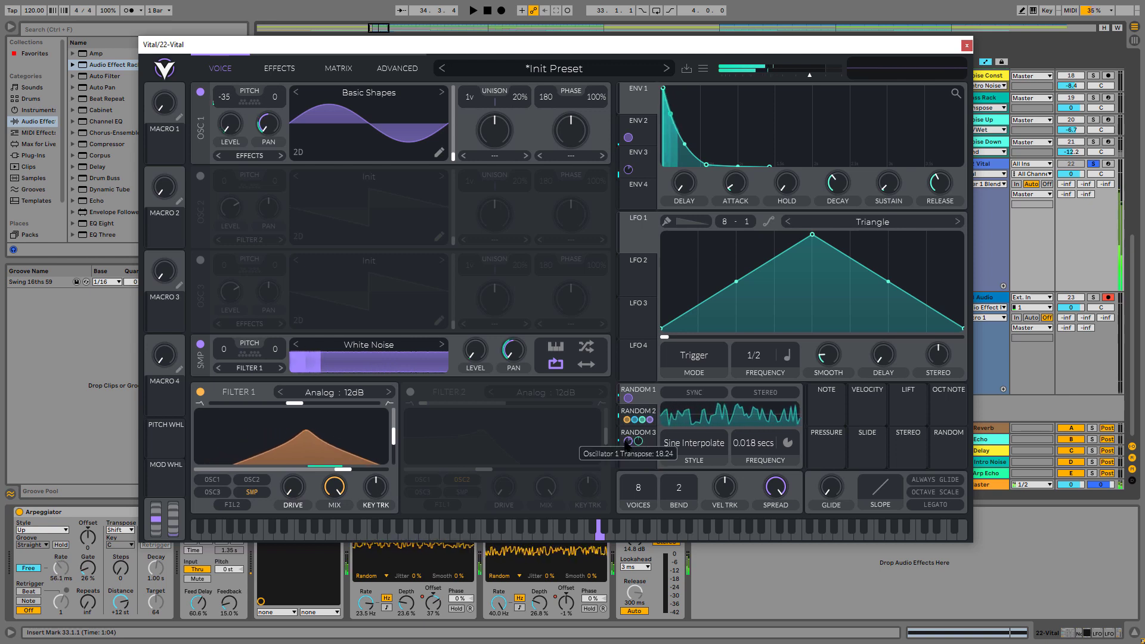
Weaken Random 2's modulation of the Filter 1 cutoff and replay the clip from 33.1.1
{"action": "mouse_move", "coordinate": [651, 421]}
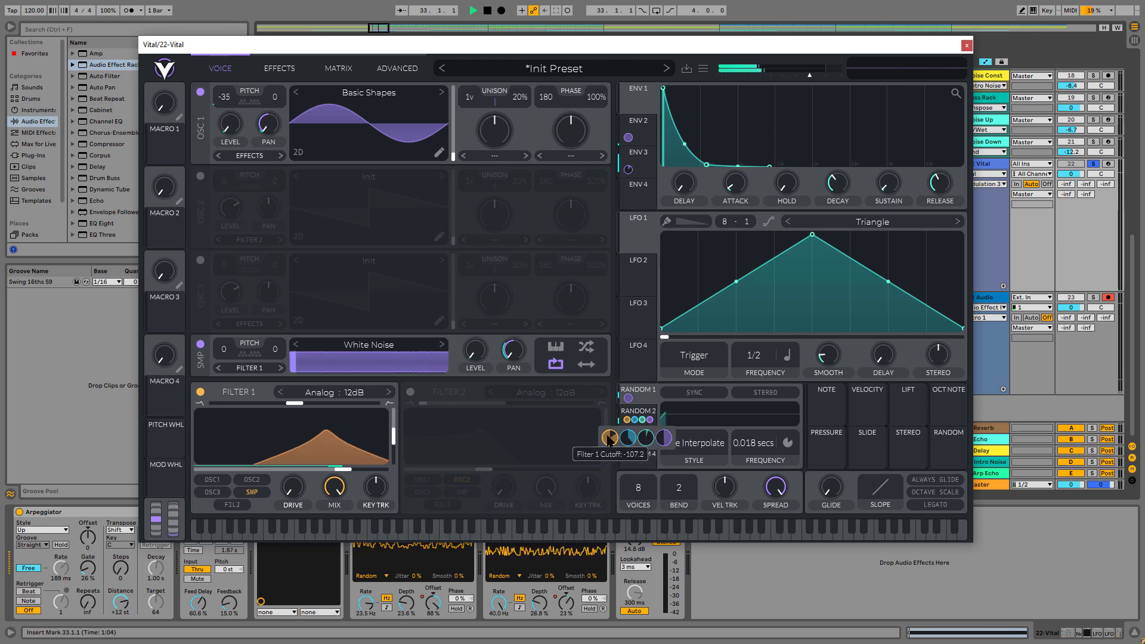
{"action": "left_click_drag", "start_coordinate": [608, 440], "coordinate": [608, 414]}
{"action": "key", "text": "space"}
{"action": "key", "text": "space"}
{"action": "key", "text": "space"}
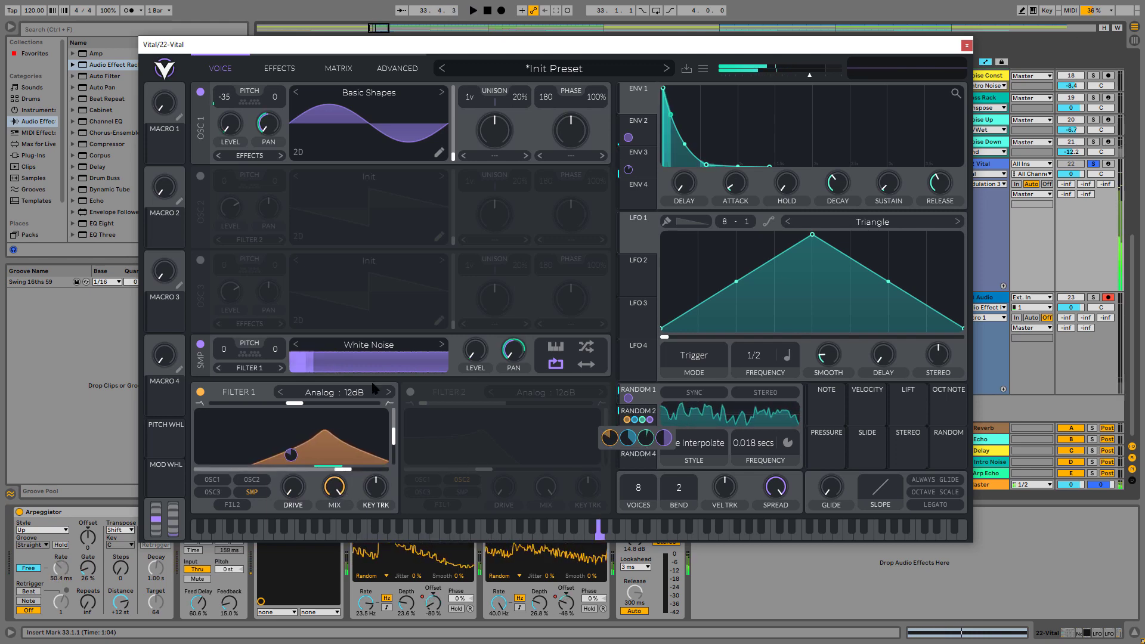
Expose Vital's Filter 1 Cutoff as a configurable parameter on the device and close the synth window
{"action": "left_click_drag", "start_coordinate": [527, 45], "coordinate": [743, 8]}
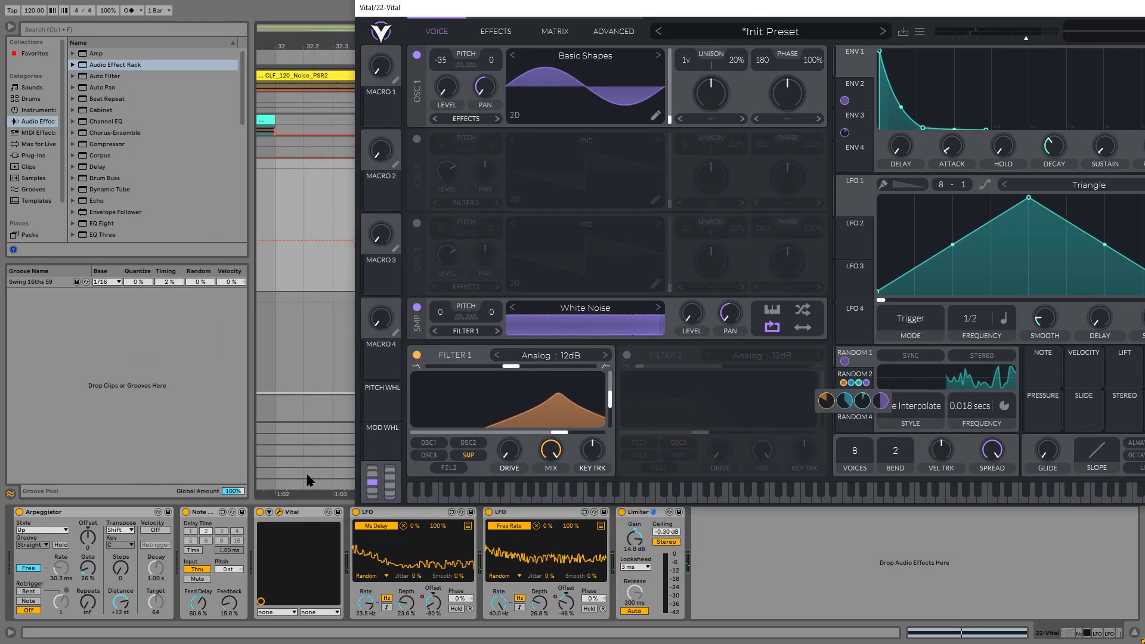
{"action": "left_click", "coordinate": [271, 512]}
{"action": "left_click", "coordinate": [357, 512]}
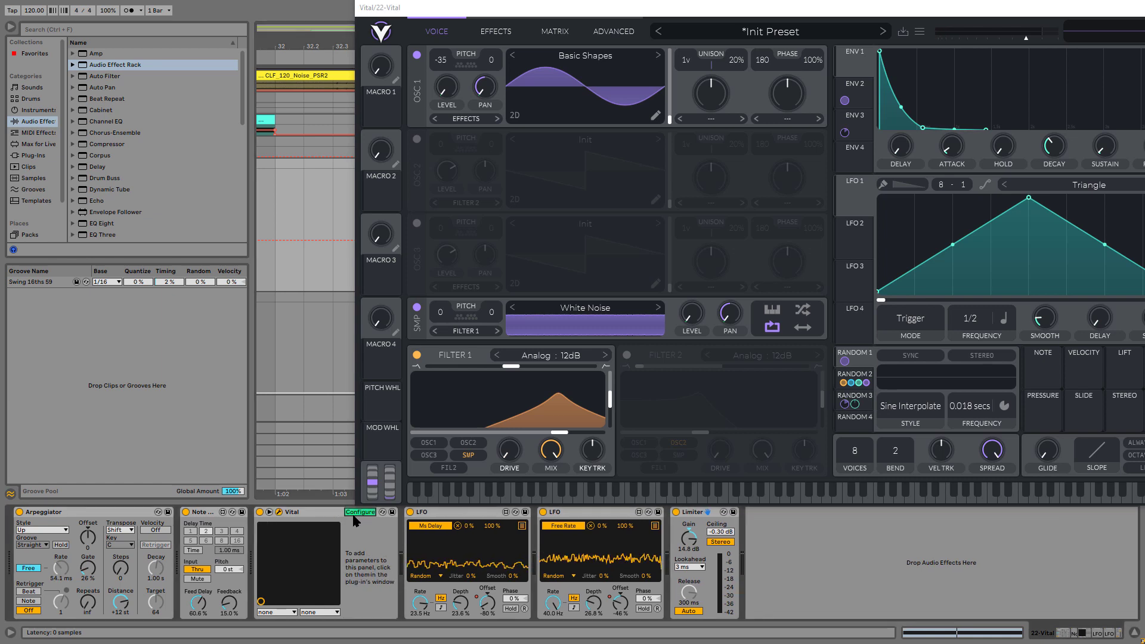
{"action": "left_click", "coordinate": [564, 434]}
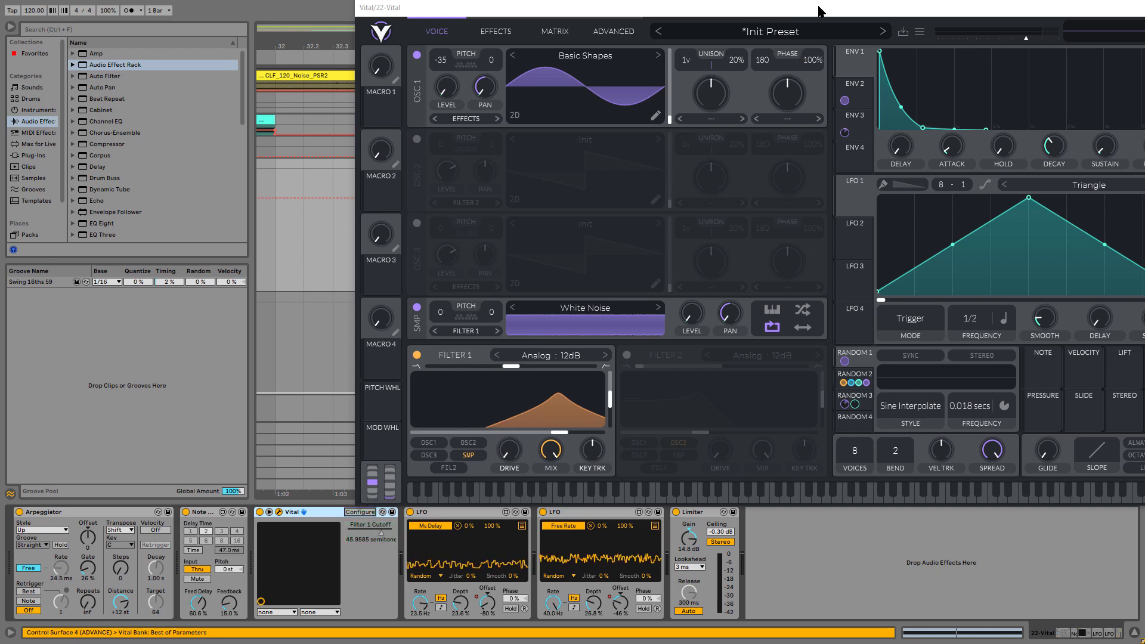
{"action": "left_click_drag", "start_coordinate": [818, 8], "coordinate": [654, 40]}
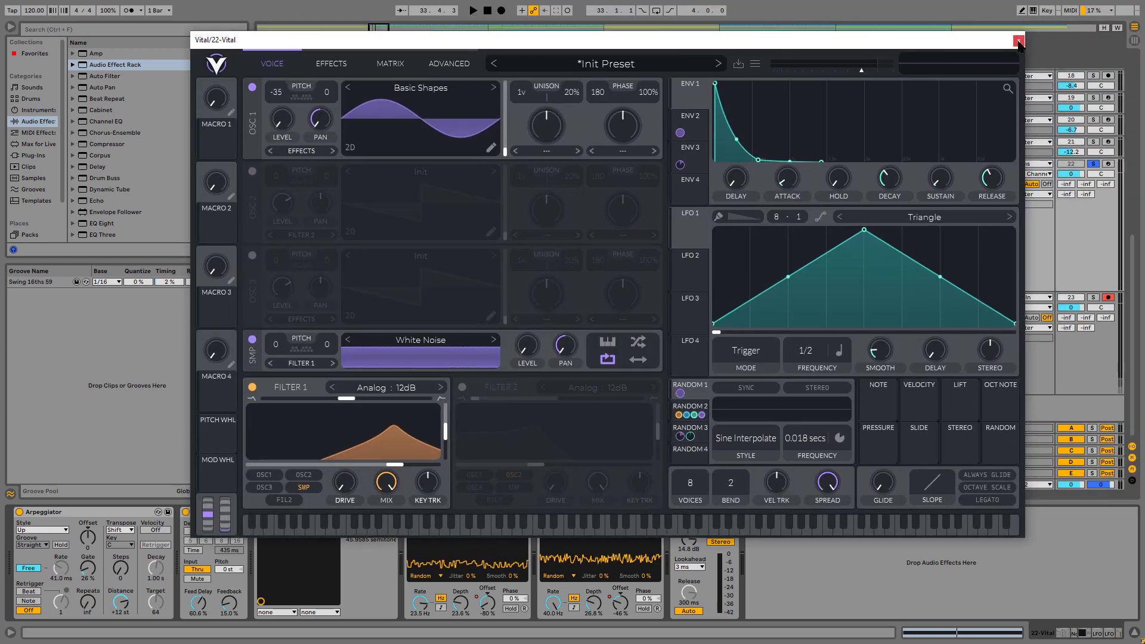
{"action": "left_click", "coordinate": [1018, 41]}
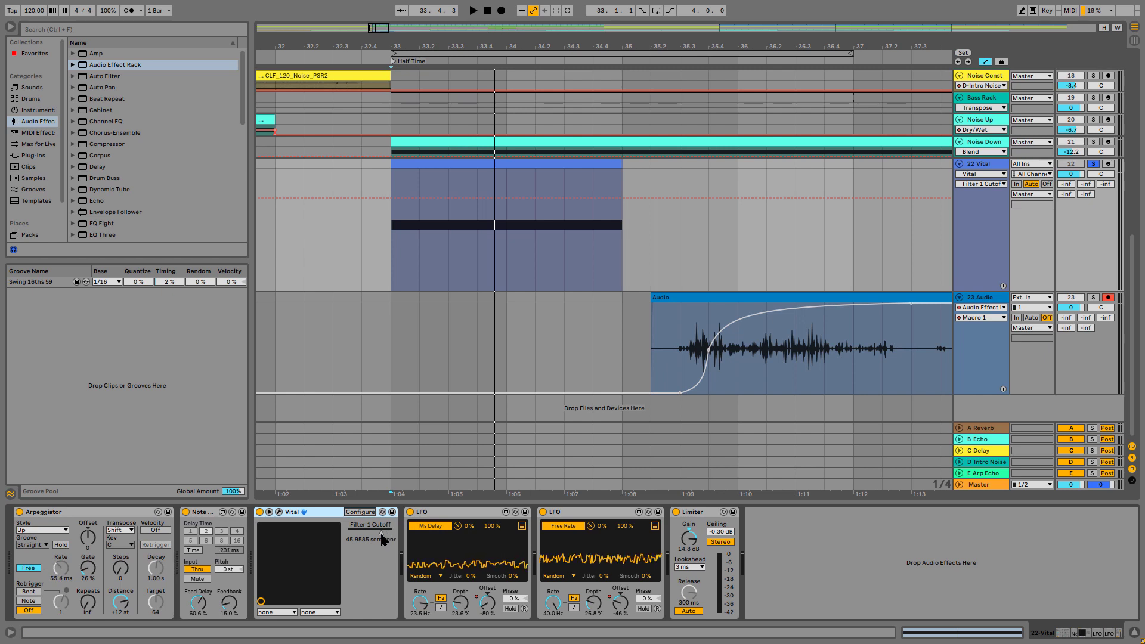
Draw a Filter 1 Cutoff automation ramp across the 22 Vital clip, rising from about -42 to 76 semitones, and play it
{"action": "mouse_move", "coordinate": [424, 197]}
{"action": "left_mouse_down"}
{"action": "mouse_move", "coordinate": [425, 290]}
{"action": "mouse_move", "coordinate": [507, 275]}
{"action": "mouse_move", "coordinate": [620, 170]}
{"action": "left_mouse_up"}
{"action": "key", "text": "space"}
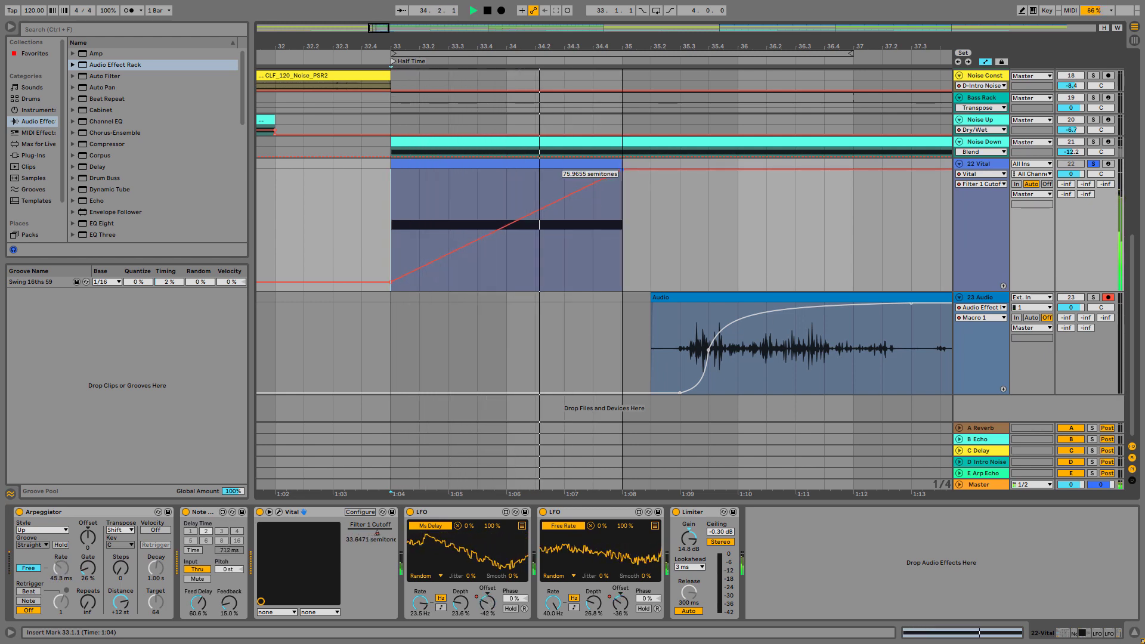
{"action": "key", "text": "space"}
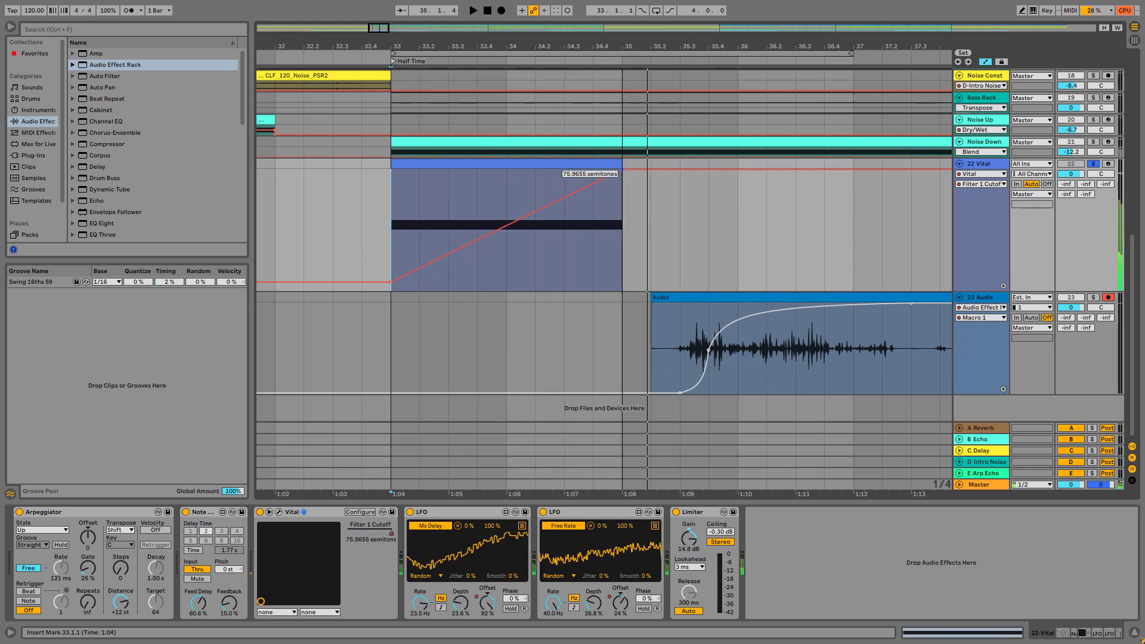
{"action": "key", "text": "space"}
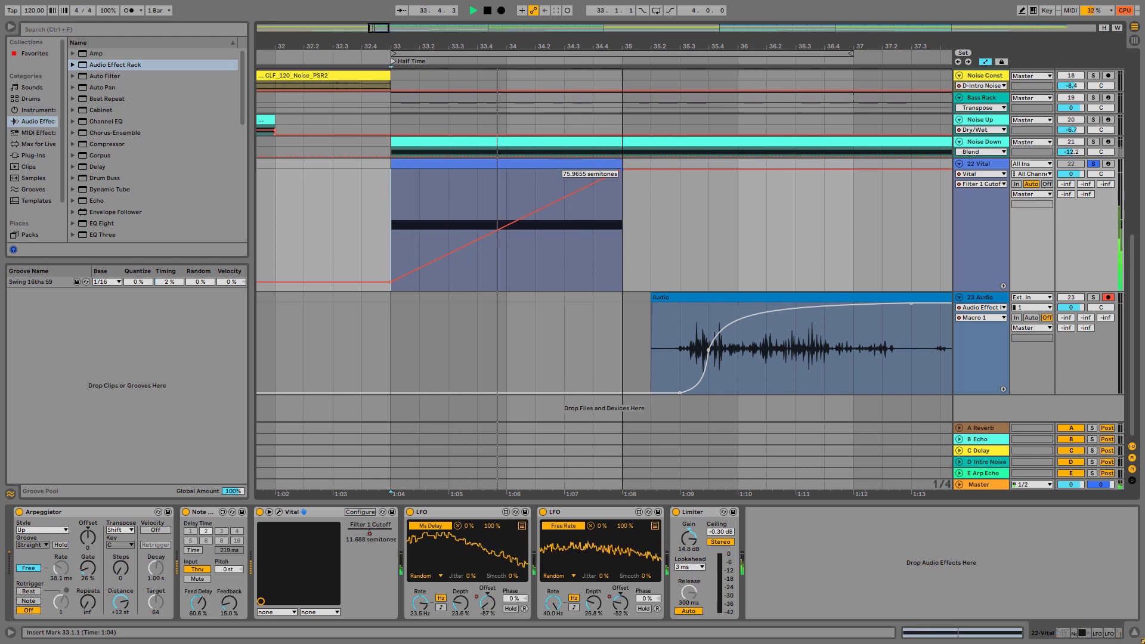
{"action": "key", "text": "space"}
Show the first LFO's Offset automation, raise its dip at bar 34 to about -70% and replay from 33.1.1
{"action": "left_click", "coordinate": [482, 603]}
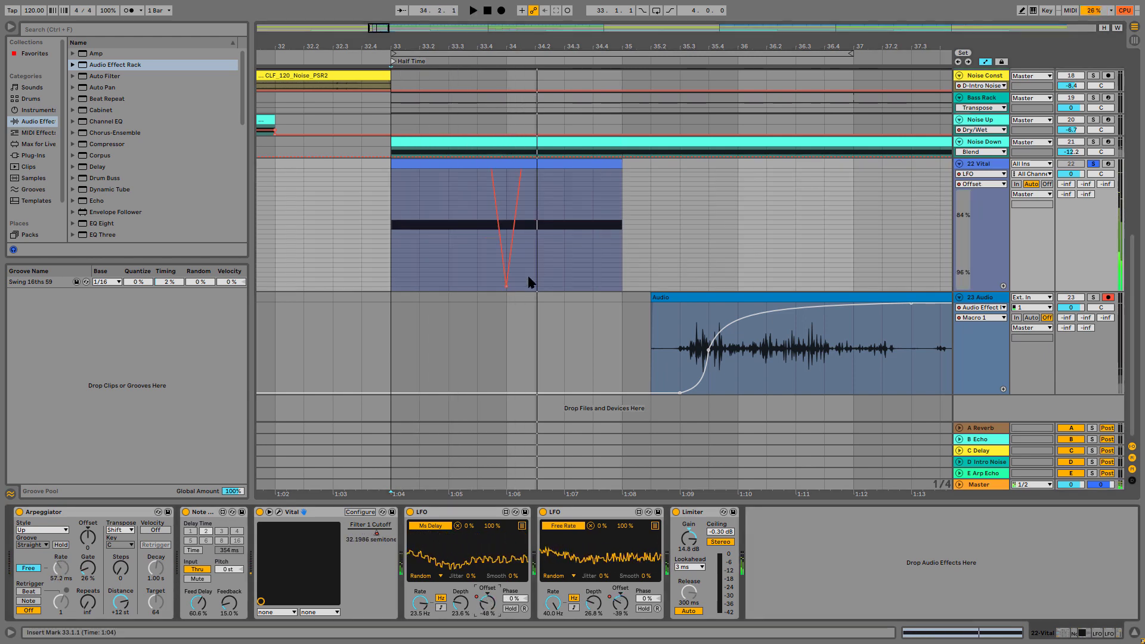
{"action": "left_click_drag", "start_coordinate": [508, 284], "coordinate": [508, 284]}
{"action": "left_click_drag", "start_coordinate": [506, 179], "coordinate": [502, 177]}
{"action": "key", "text": "space"}
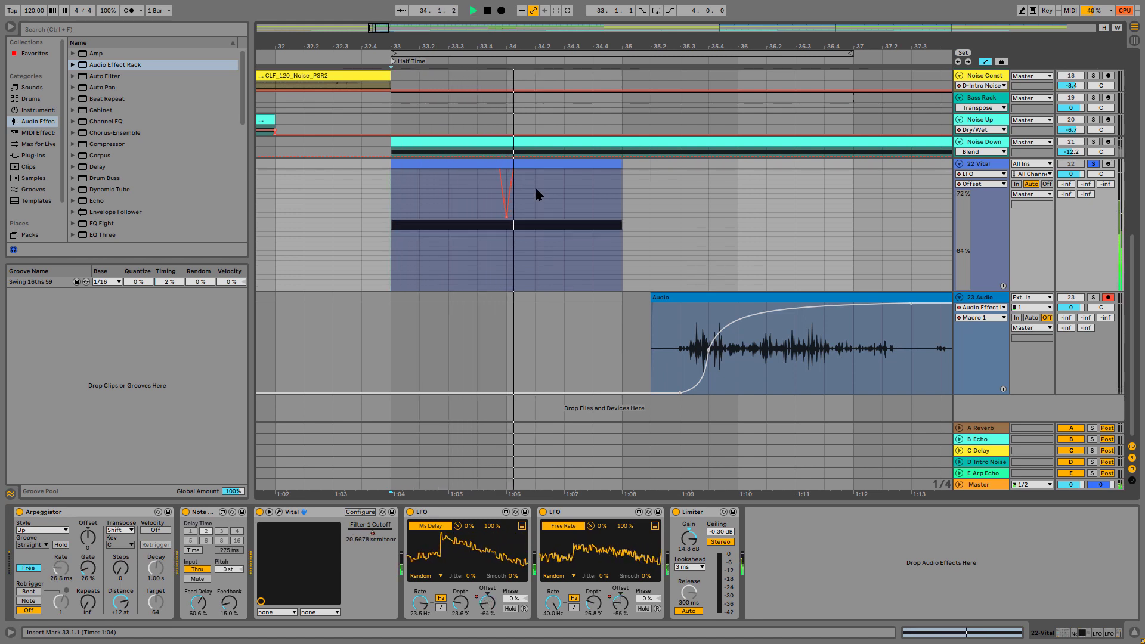
{"action": "mouse_move", "coordinate": [506, 179]}
{"action": "left_mouse_down"}
{"action": "mouse_move", "coordinate": [510, 220]}
{"action": "mouse_move", "coordinate": [510, 190]}
{"action": "left_mouse_up"}
{"action": "scroll", "coordinate": [548, 196], "scroll_direction": "up", "scroll_amount": 3}
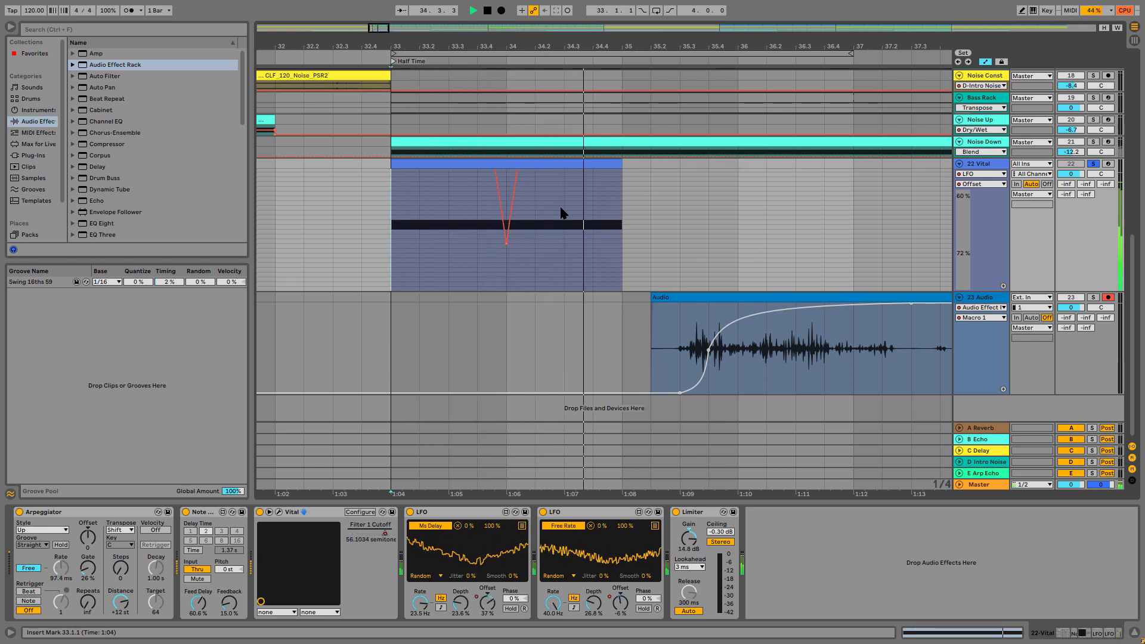
{"action": "key", "text": "space"}
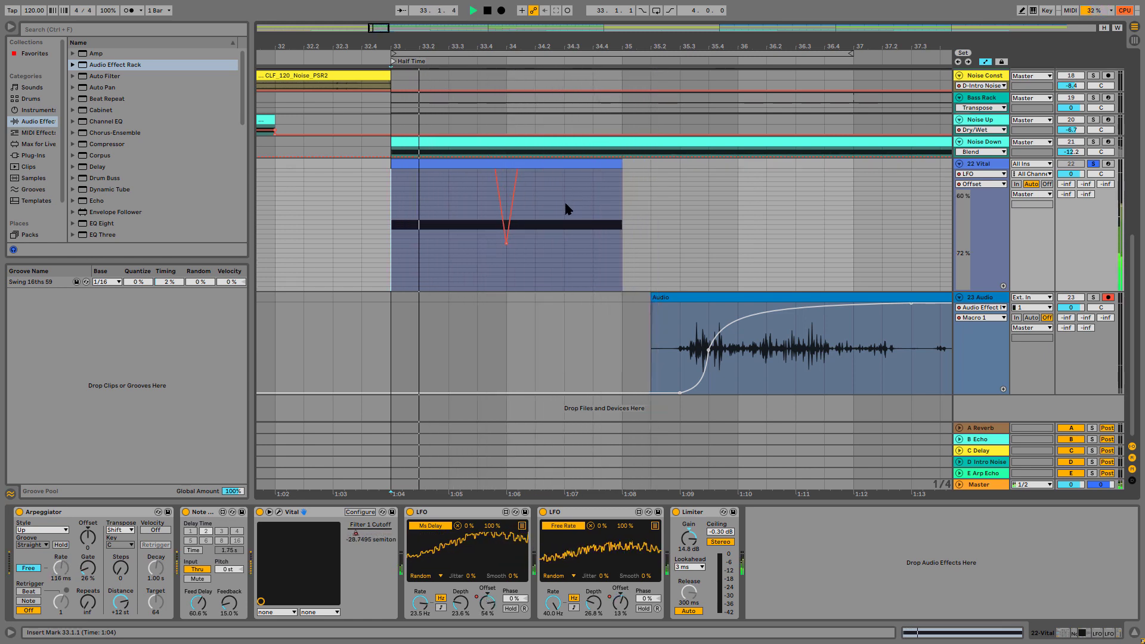
{"action": "key", "text": "space"}
{"action": "key", "text": "space"}
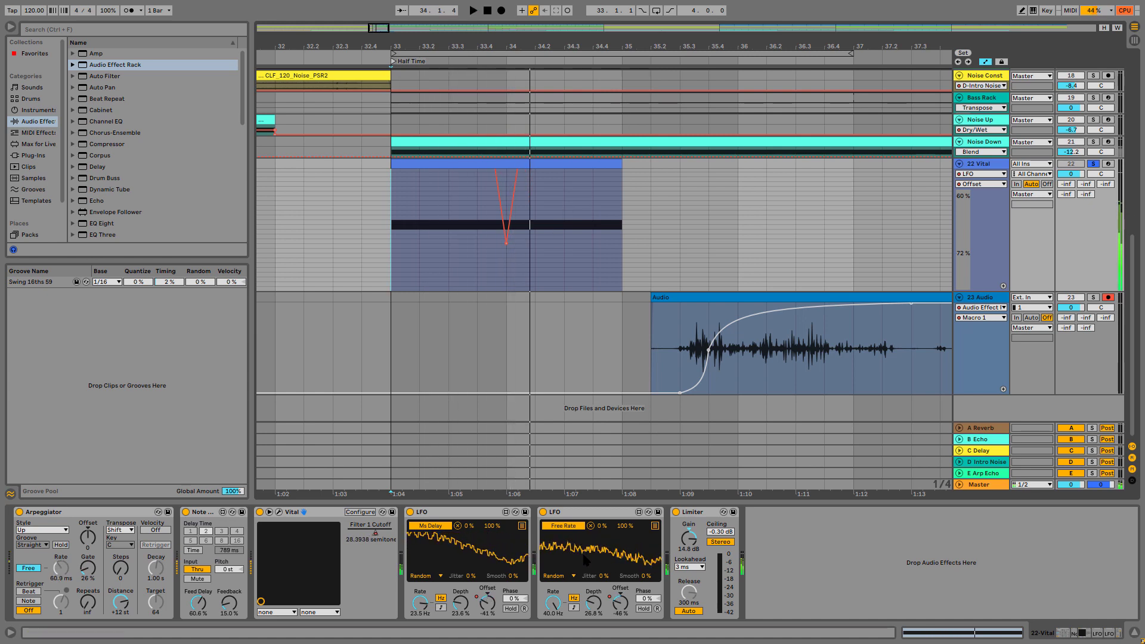
Show the second LFO's Offset automation, raise its dip at bar 34 to about -4% and play the clip
{"action": "left_click", "coordinate": [618, 602]}
{"action": "key", "text": "space"}
{"action": "key", "text": "space"}
{"action": "scroll", "coordinate": [519, 247], "scroll_direction": "down", "scroll_amount": 3}
{"action": "scroll", "coordinate": [516, 254], "scroll_direction": "down", "scroll_amount": 2}
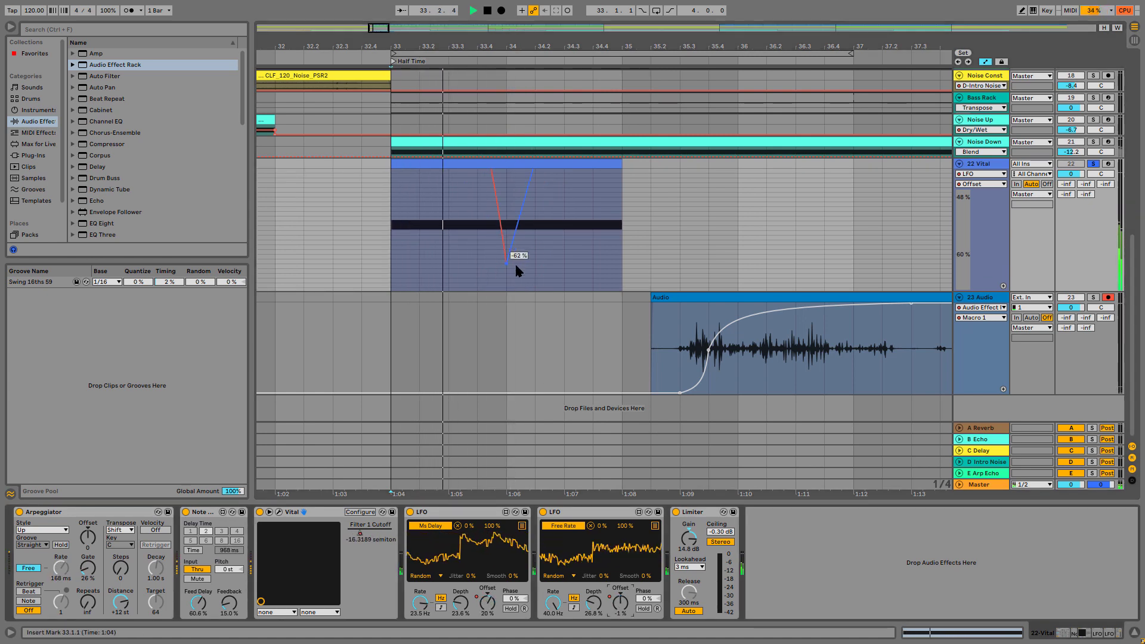
{"action": "key", "text": "space"}
{"action": "left_click_drag", "start_coordinate": [507, 268], "coordinate": [506, 182]}
{"action": "key", "text": "space"}
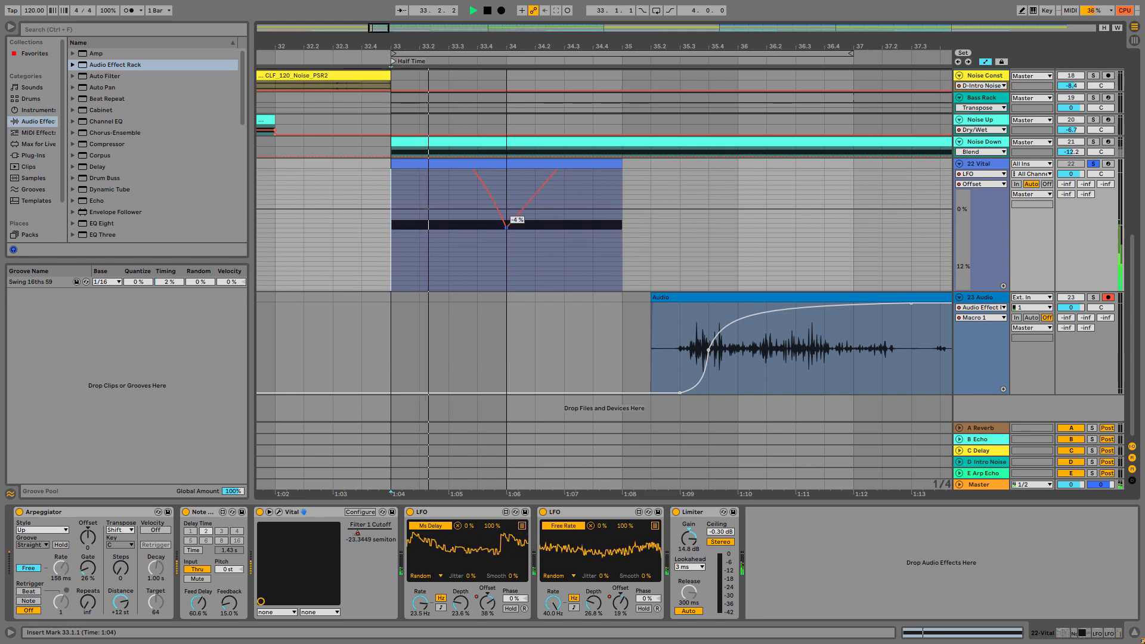
Lower the second-LFO Offset dip at bar 34 to about -16% and replay from 33.1.1
{"action": "left_click_drag", "start_coordinate": [506, 225], "coordinate": [506, 285]}
{"action": "key", "text": "space"}
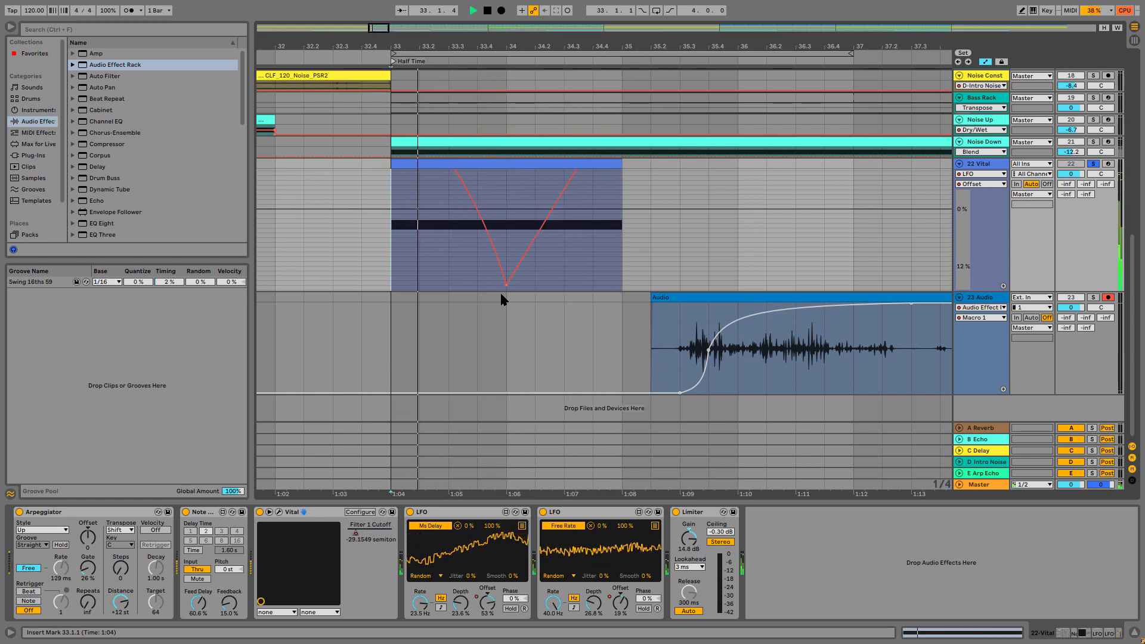
{"action": "mouse_move", "coordinate": [506, 291]}
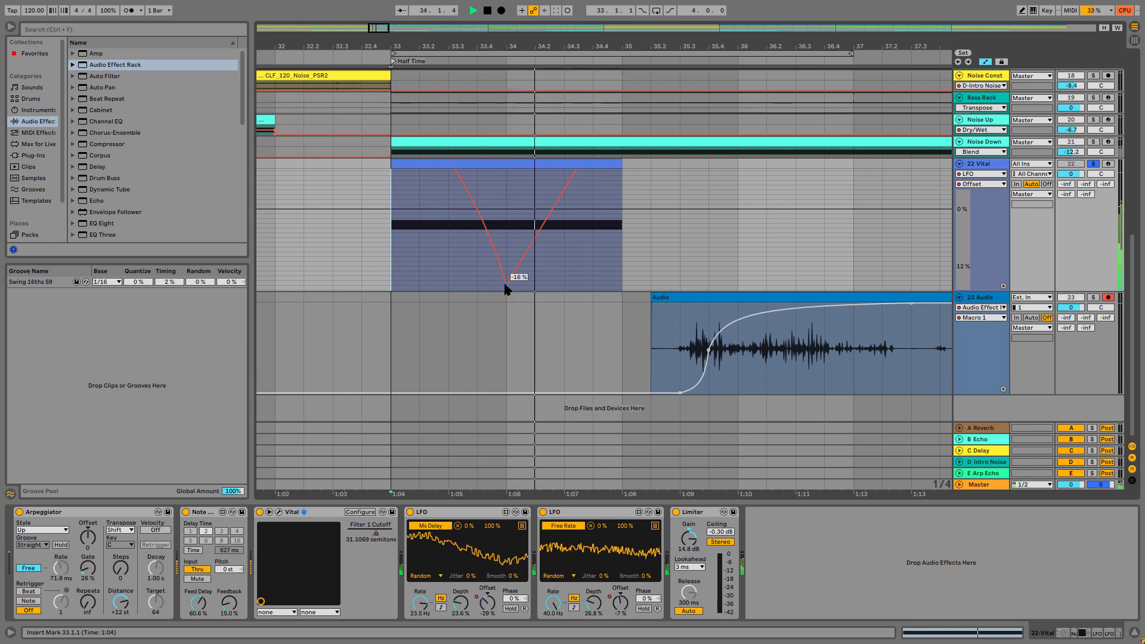
{"action": "key", "text": "space"}
{"action": "key", "text": "space"}
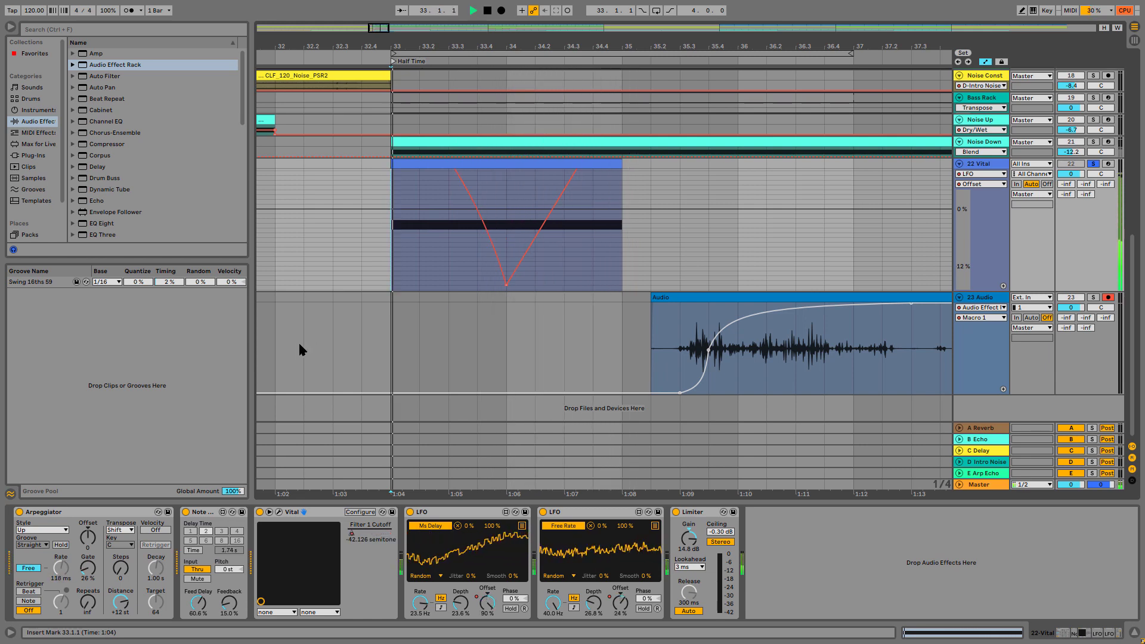
{"action": "key", "text": "space"}
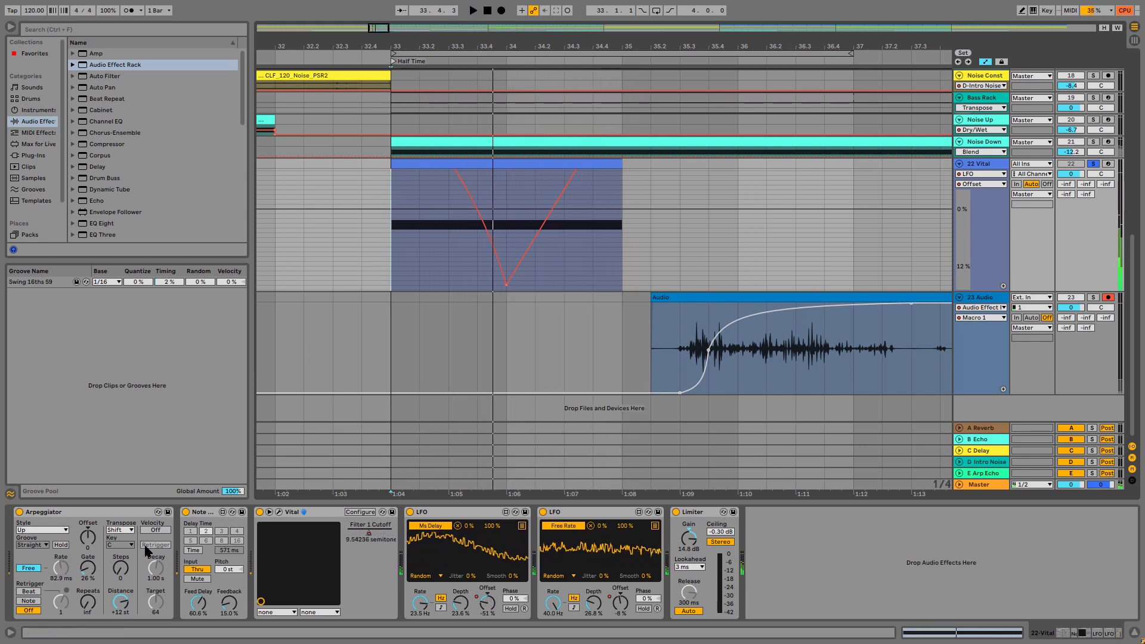
Raise the Arpeggiator's Gate to about 66% and replay the clip from 33.1.1
{"action": "key", "text": "space"}
{"action": "left_click_drag", "start_coordinate": [88, 567], "coordinate": [88, 544]}
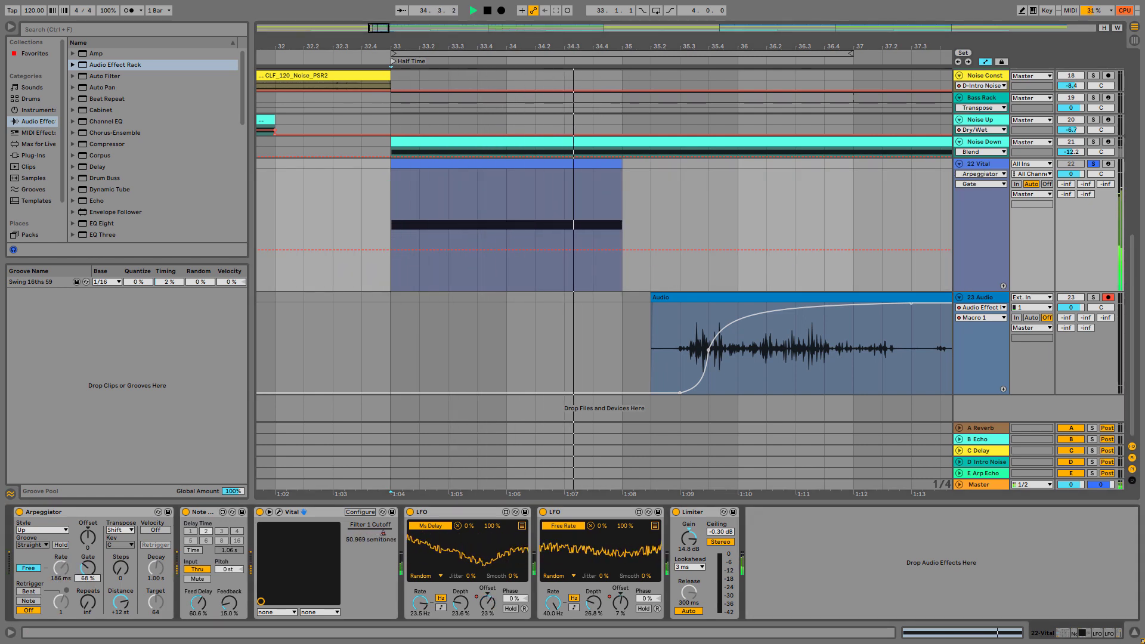
{"action": "key", "text": "space"}
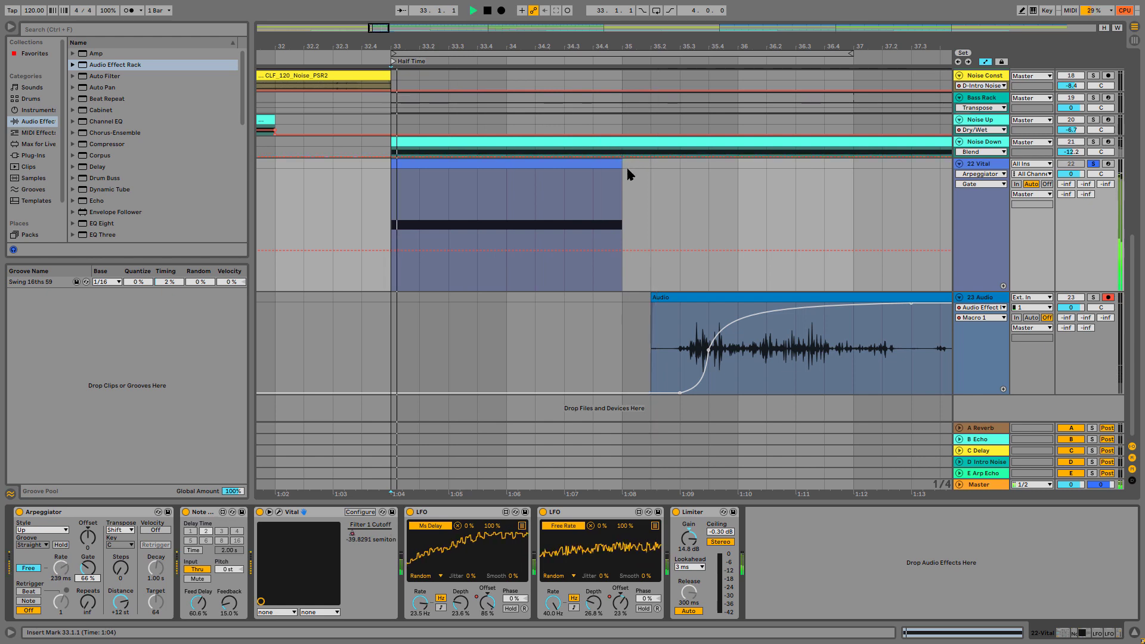
{"action": "key", "text": "space"}
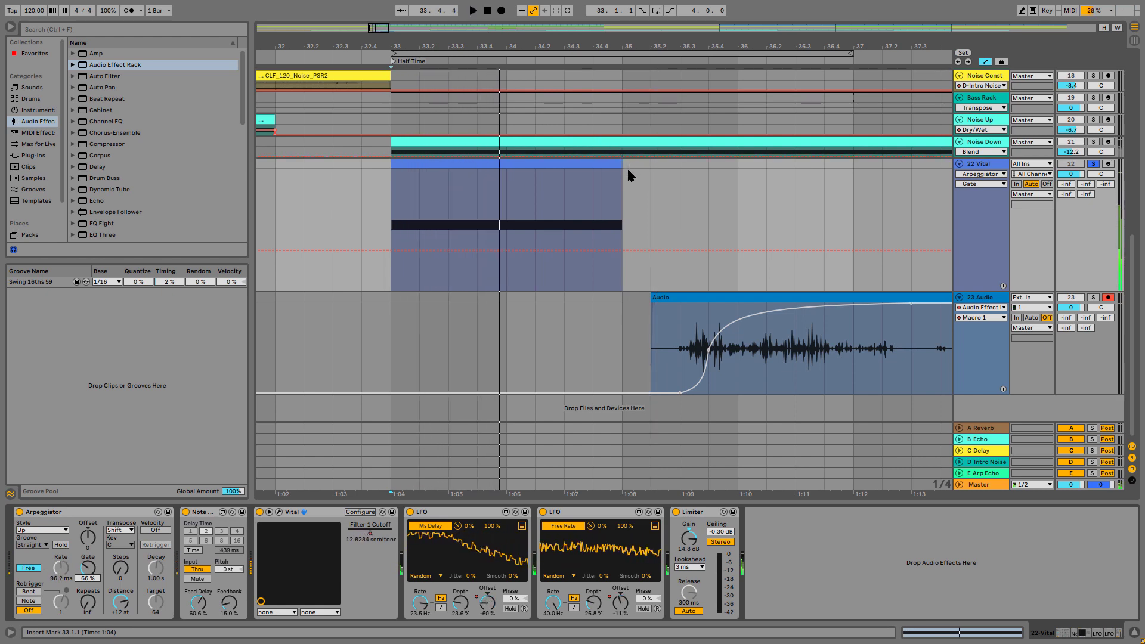